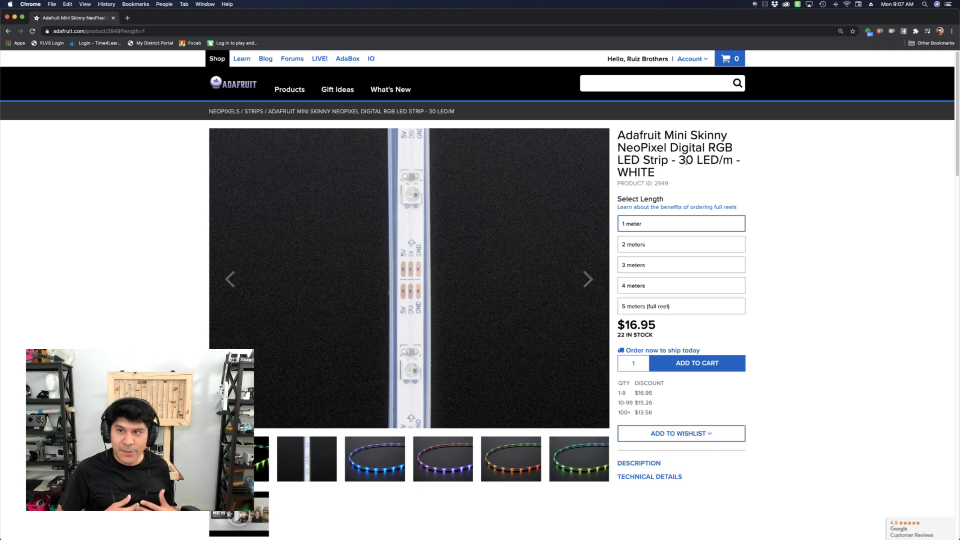
Select the 5 meters (full reel) length for the Mini Skinny NeoPixel strip and browse the photos of its lit colors.
left_click(720, 307)
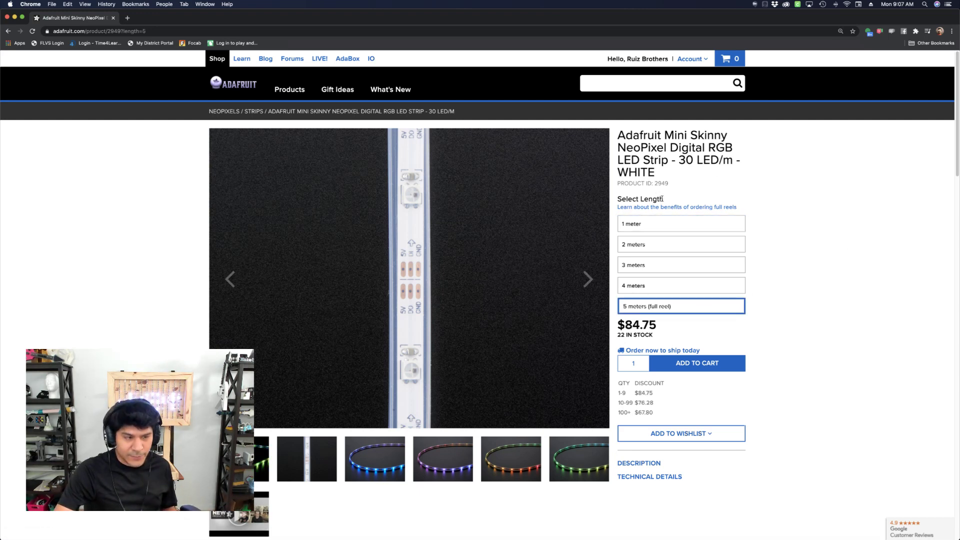
left_click(374, 470)
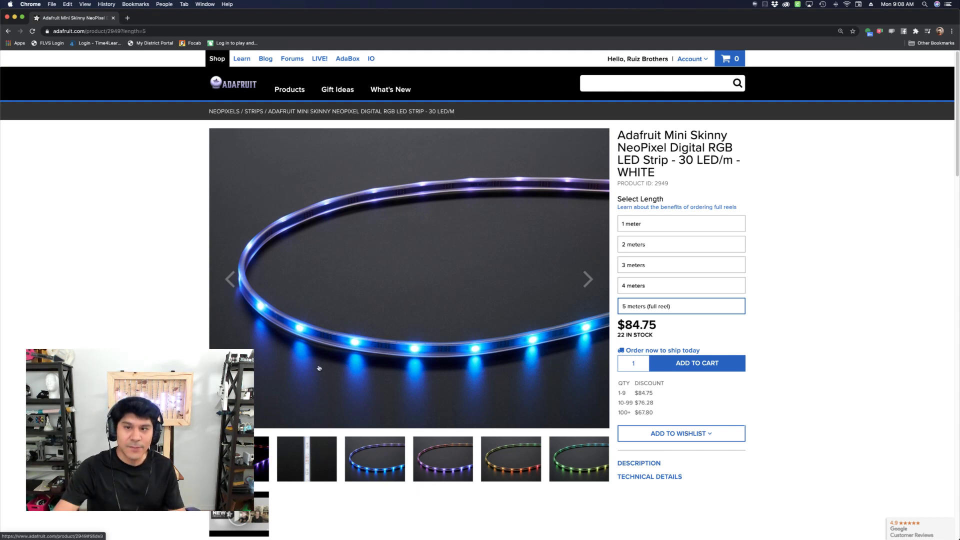
left_click(444, 469)
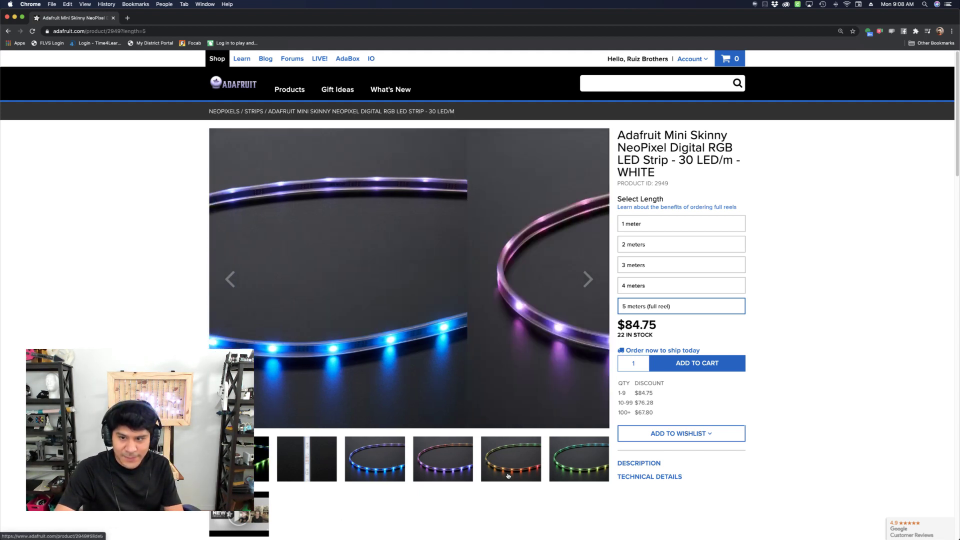
left_click(575, 475)
Switch to Fusion 360 and review the user parameters of the NeoPixel wood sign design.
key("super+Tab")
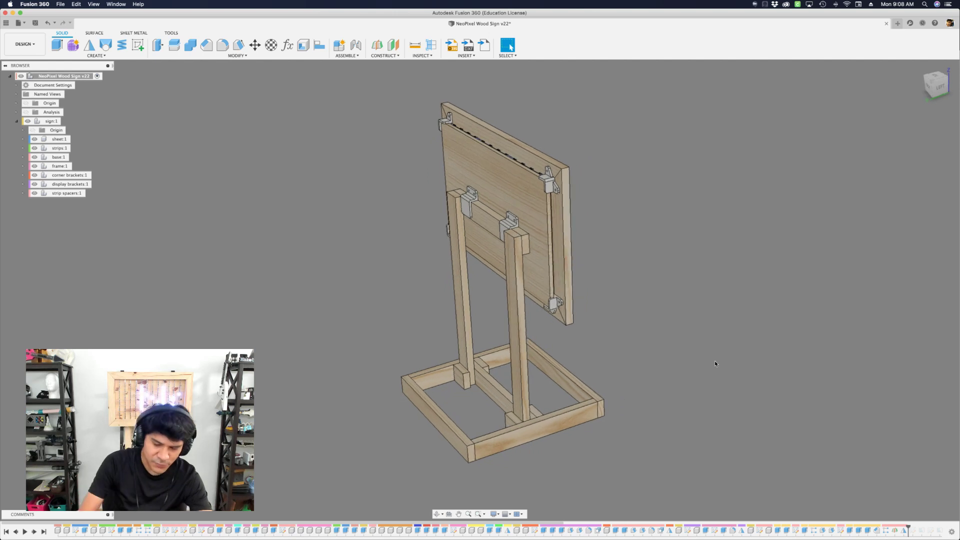
key("shift+p")
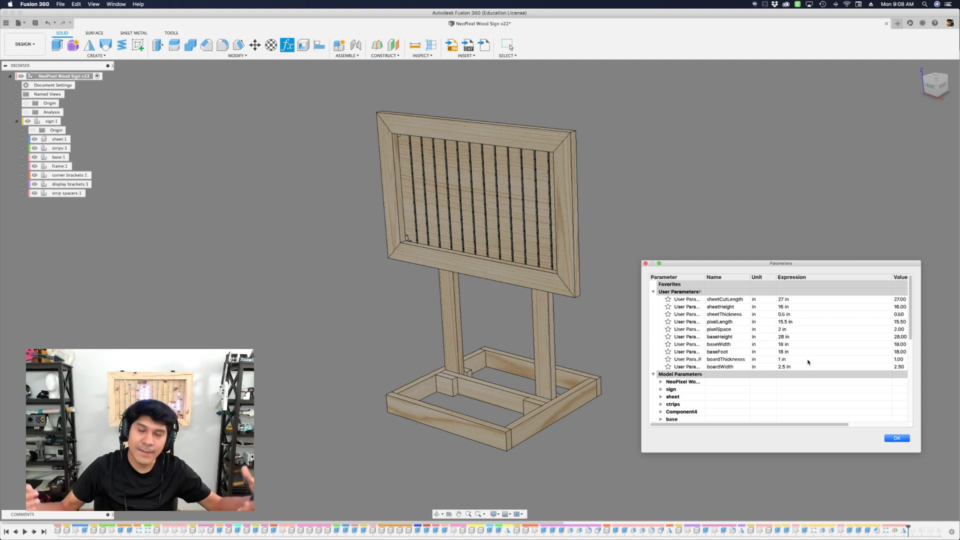
left_click(896, 439)
Try changing the design's active units to Millimeter, set the unit type back to Inch and cancel the command.
key("s")
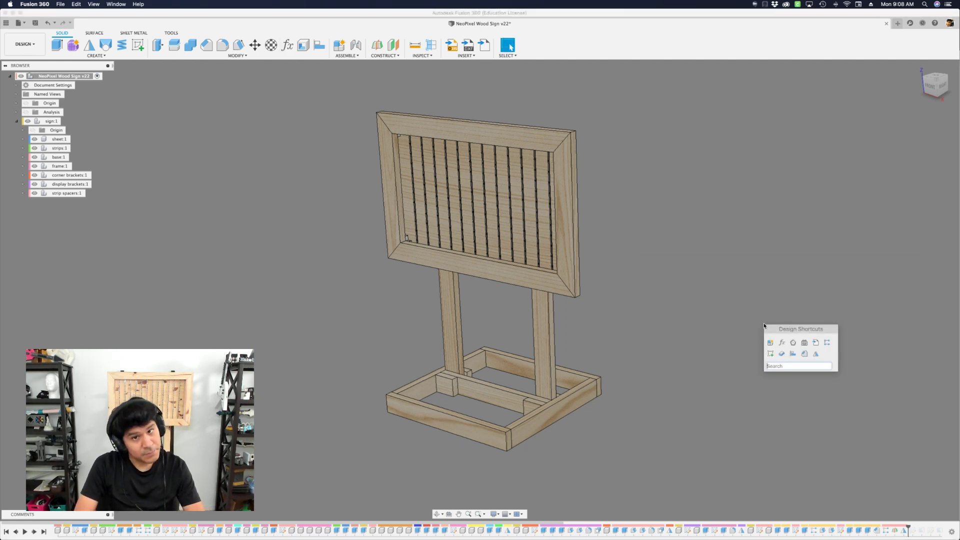
type("ch")
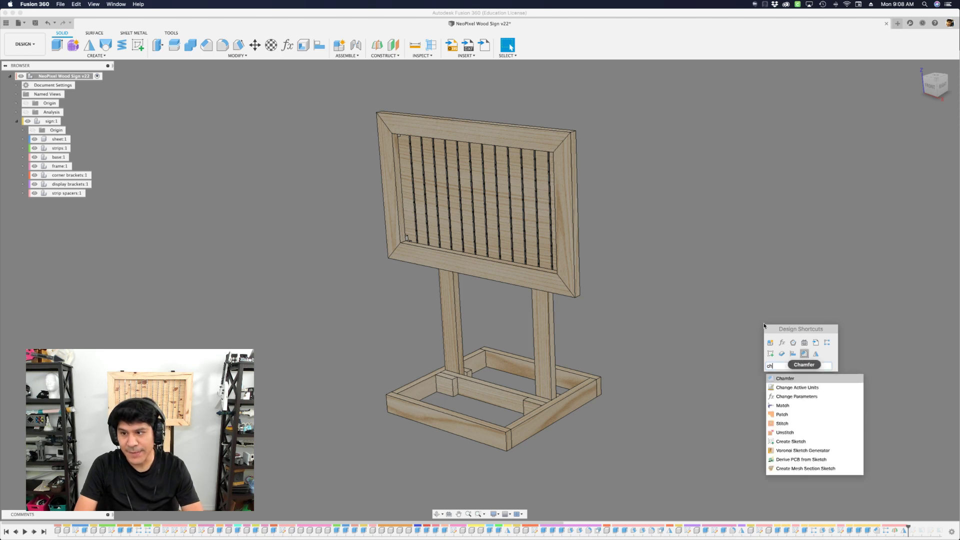
type("a")
key("Down")
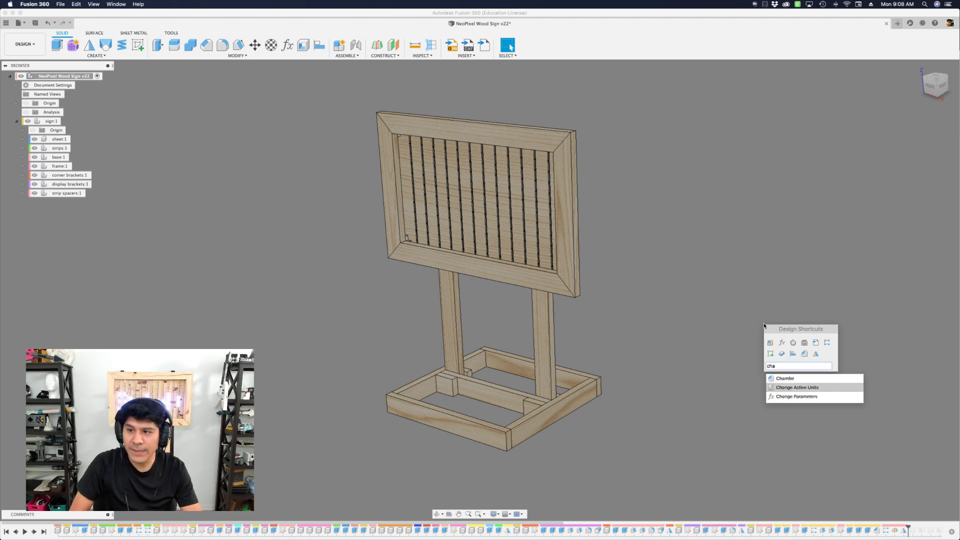
key("Return")
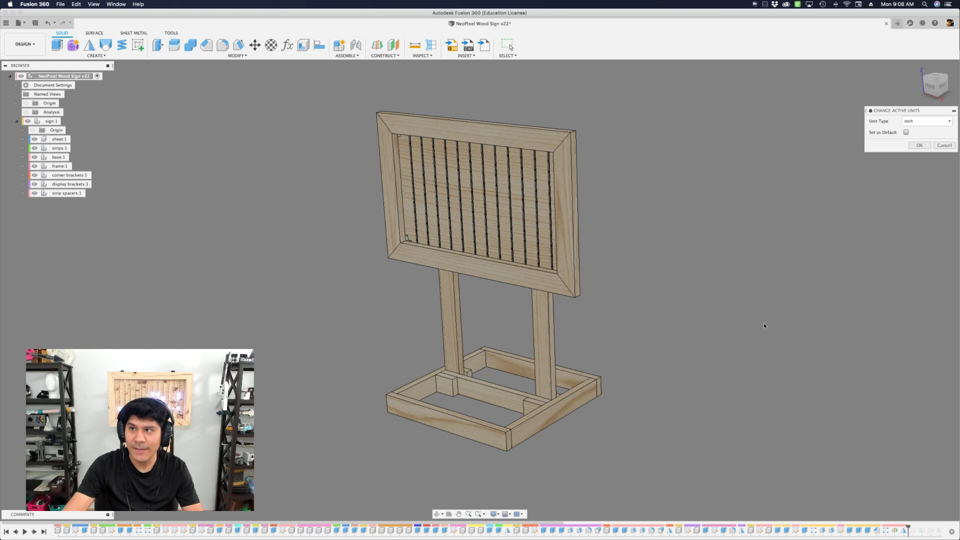
left_click(910, 121)
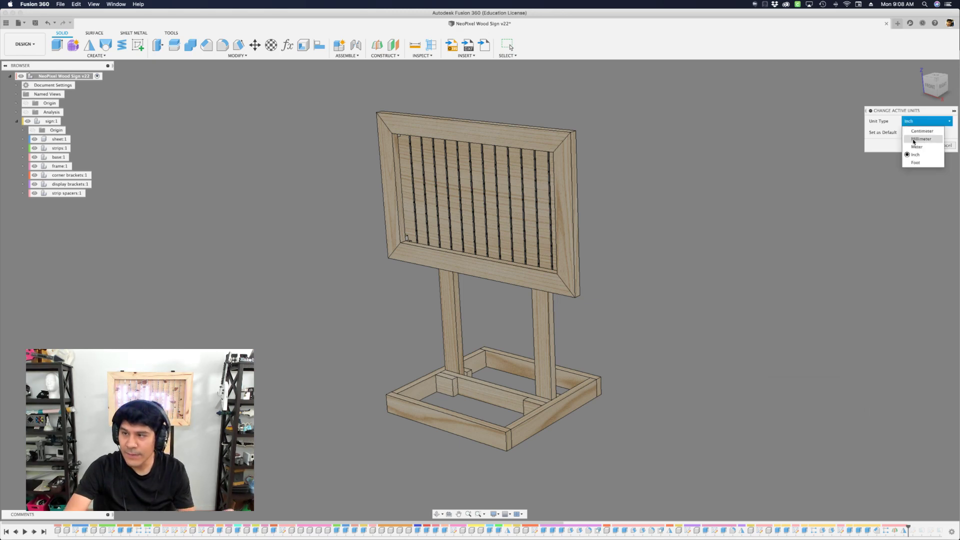
scroll(638, 158, "up", 2)
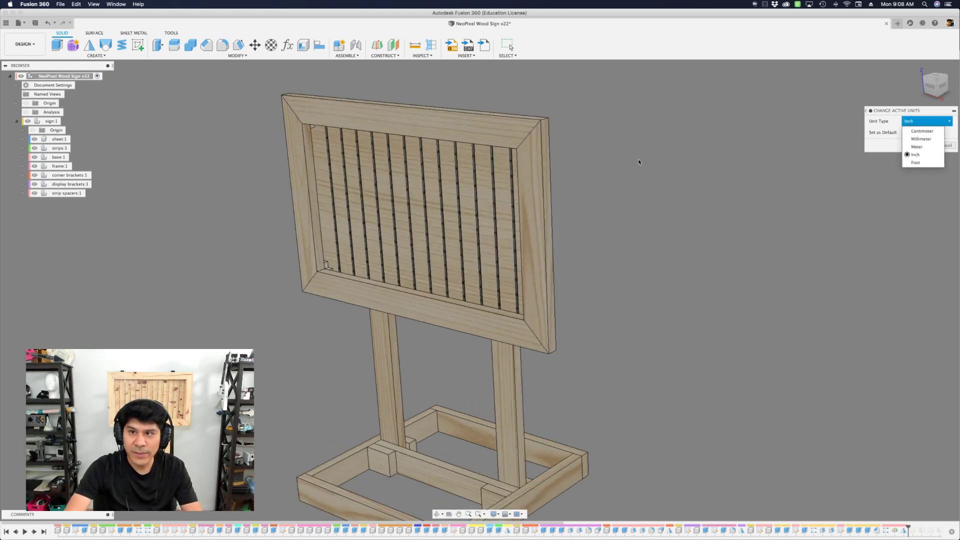
scroll(638, 160, "up", 1)
middle_click_drag(638, 158, 495, 160, "shift")
scroll(495, 160, "up", 2)
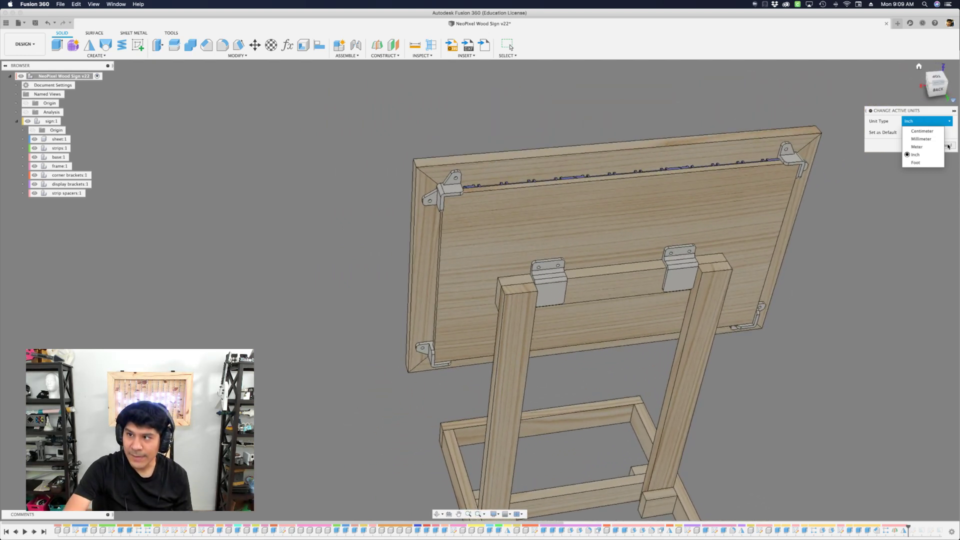
left_click(921, 139)
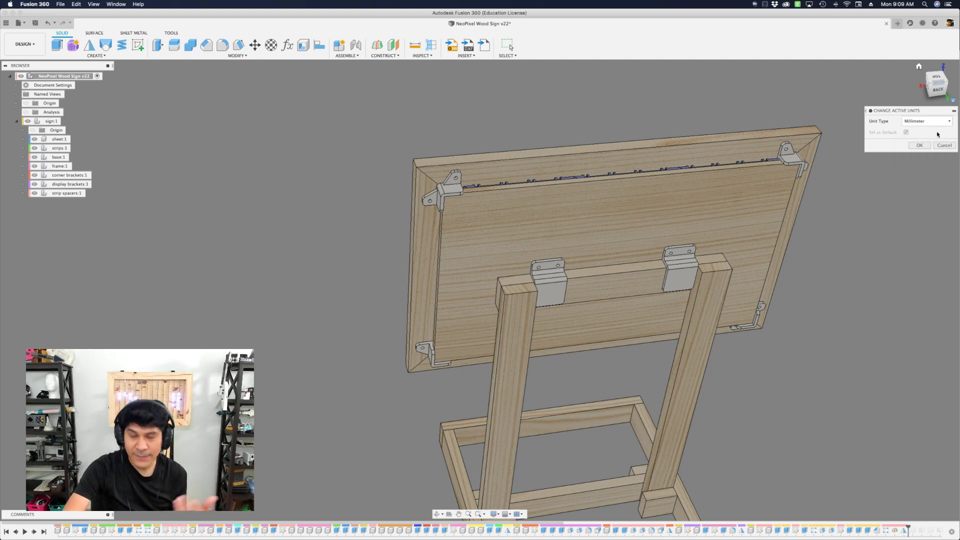
left_click(932, 121)
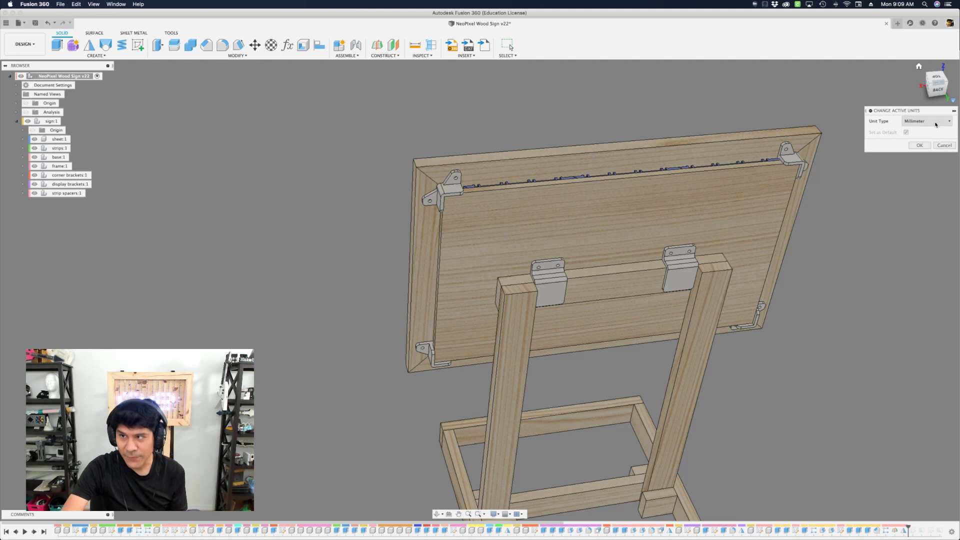
left_click(925, 155)
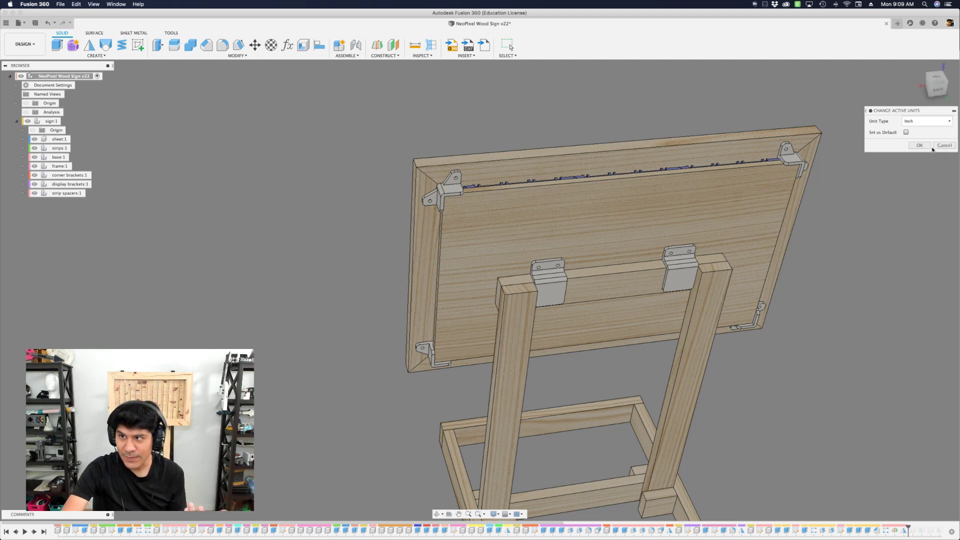
left_click(943, 146)
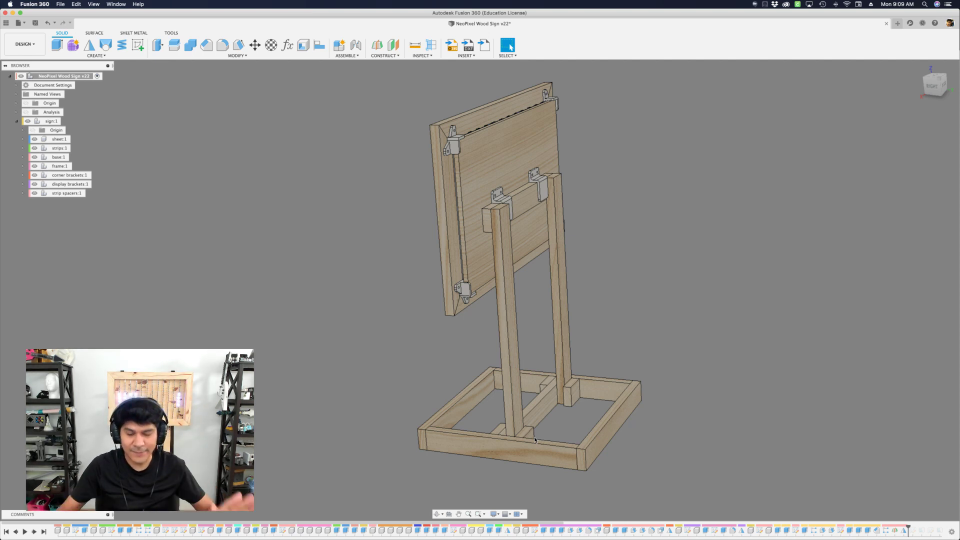
Roll the design history back to the beginning and forward to just after the strips component, and show the sheet in the home view.
middle_click_drag(534, 440, 471, 470, "shift")
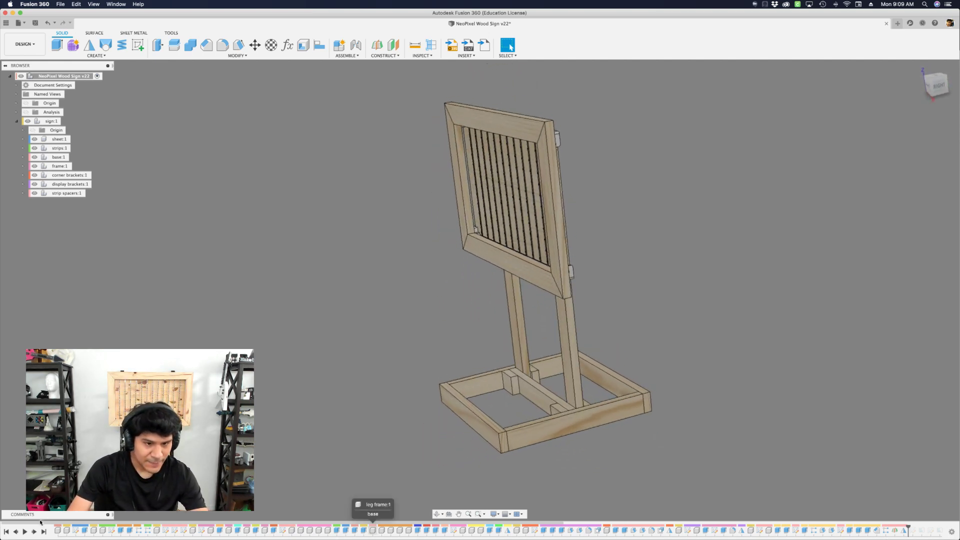
left_click(6, 531)
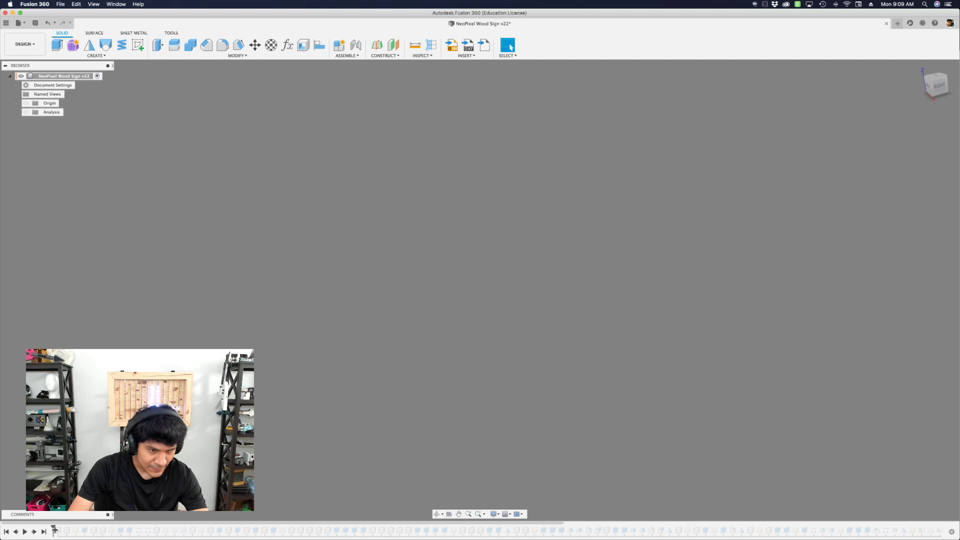
left_click_drag(102, 532, 106, 530)
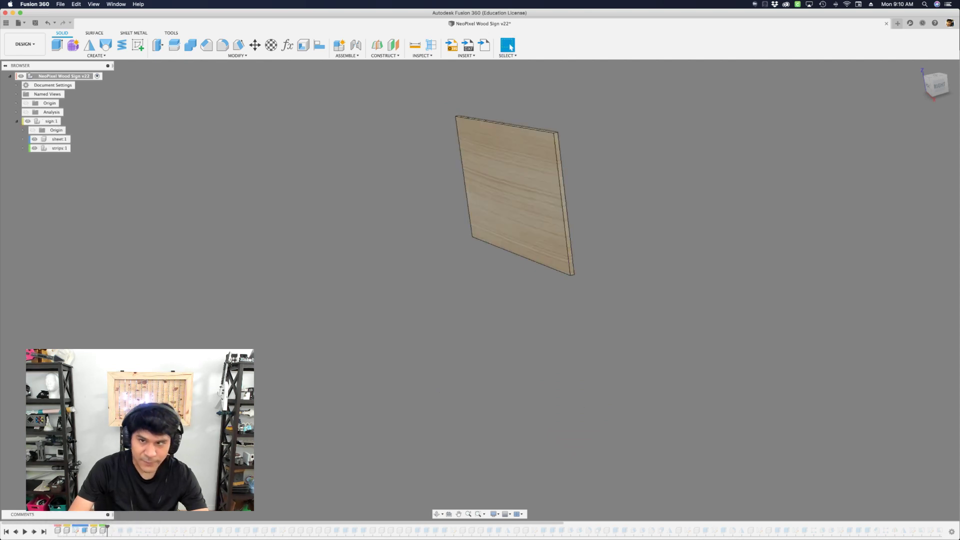
left_click(918, 67)
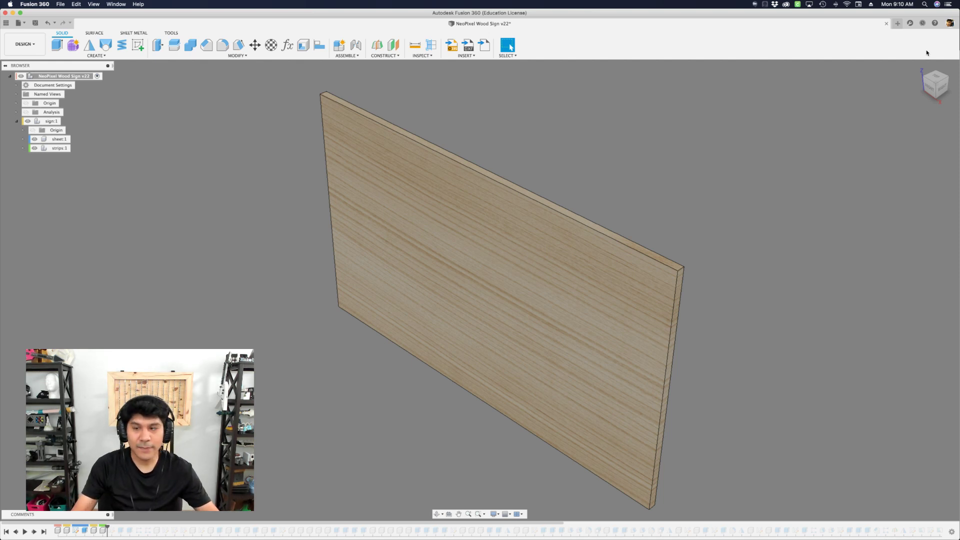
Check the lengths of the wood sheet's side edges and review the user parameters that define its size.
left_click(620, 248)
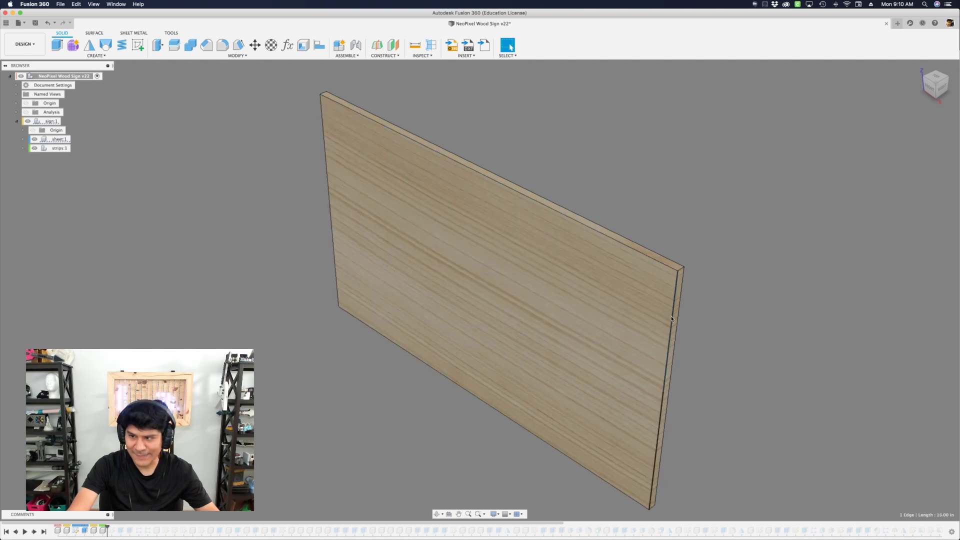
left_click(681, 284)
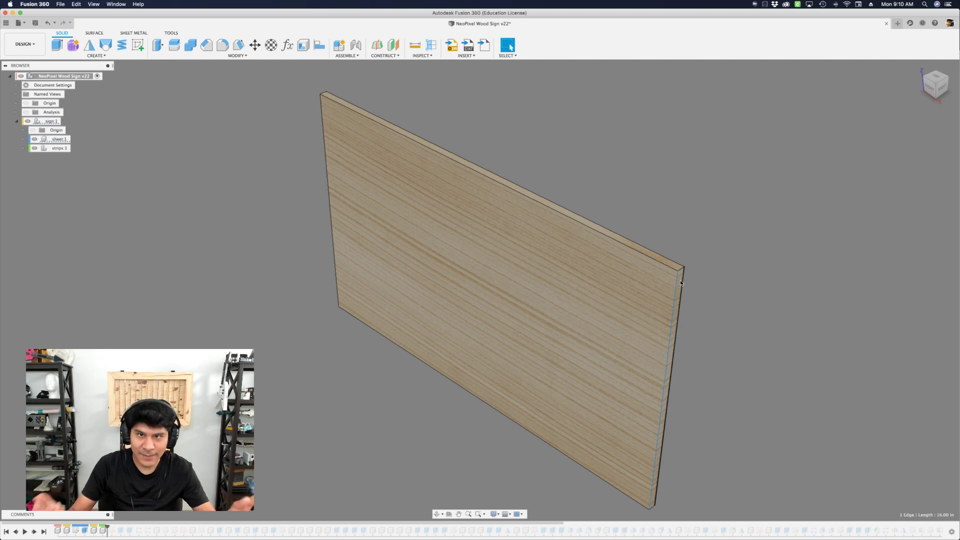
left_click(675, 177)
scroll(456, 263, "down", 3)
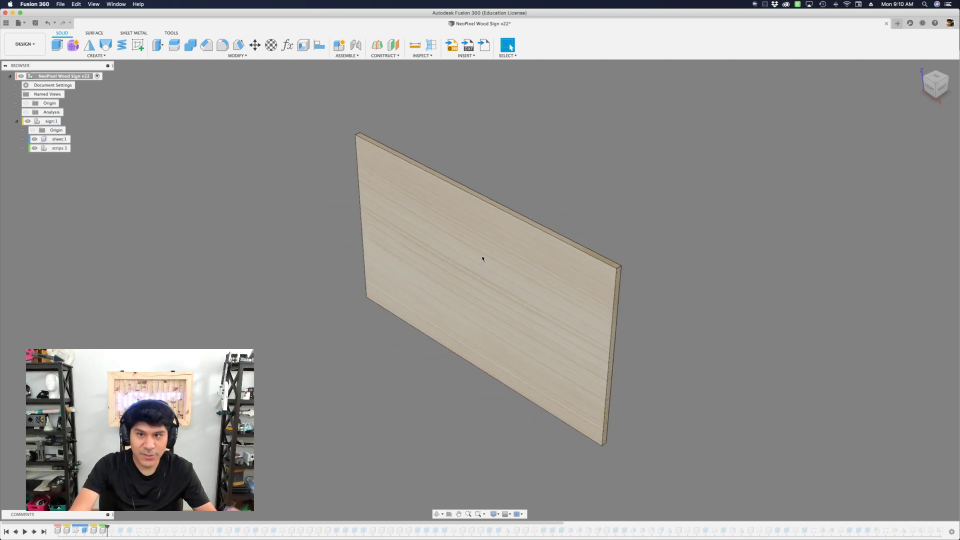
scroll(483, 254, "up", 3, "shift")
scroll(482, 255, "up", 3)
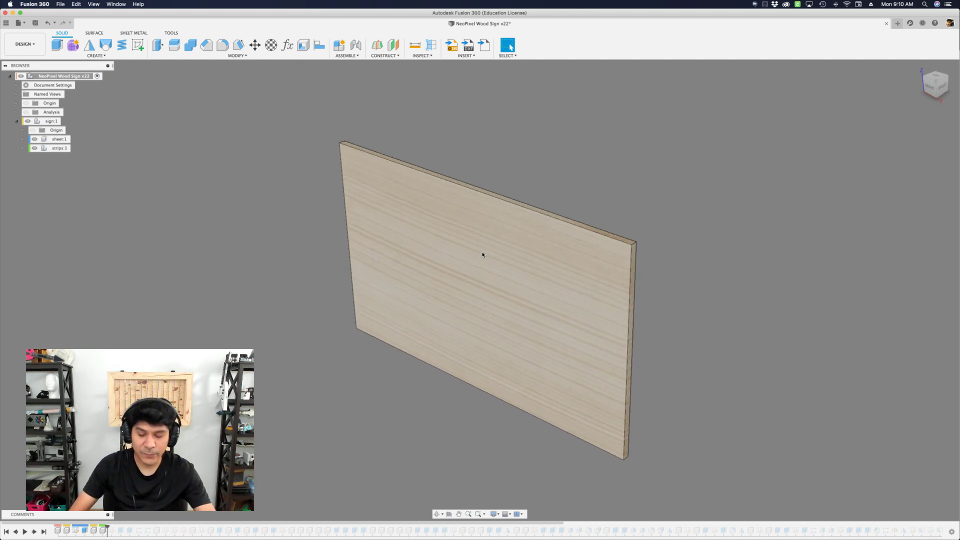
key("p")
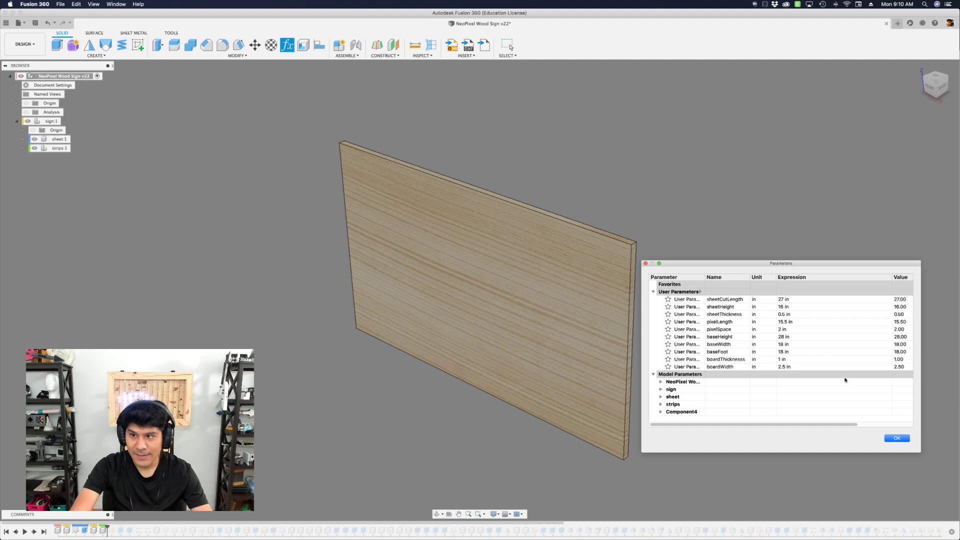
left_click(897, 438)
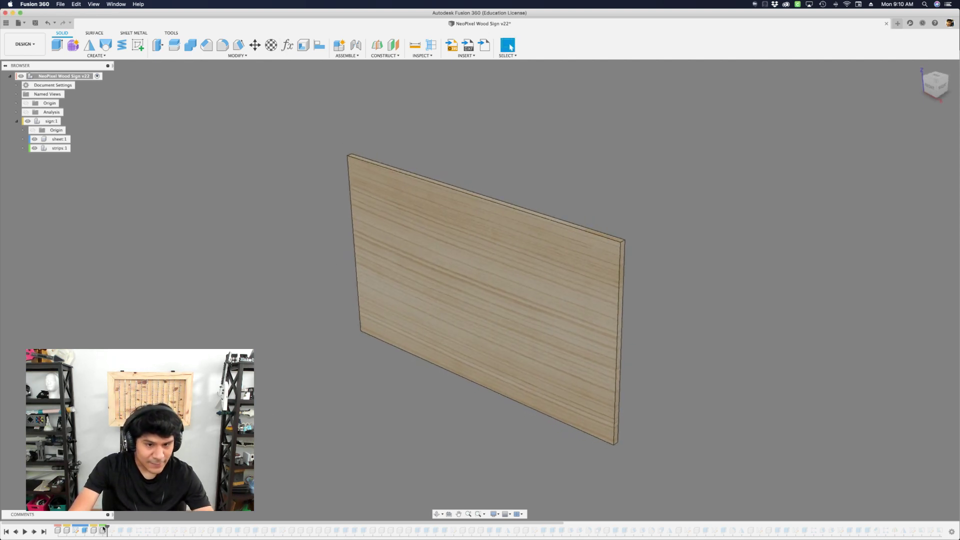
Advance the design history past the extrusions of the first LED strip and inspect the strip on the sheet.
left_click_drag(104, 529, 133, 529)
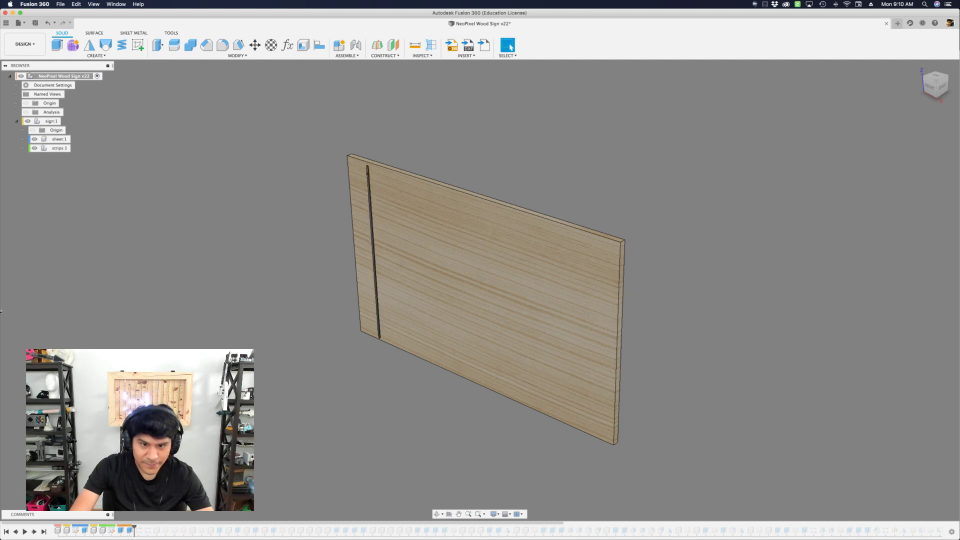
middle_click_drag(368, 320, 323, 254, "shift")
scroll(325, 253, "up", 5)
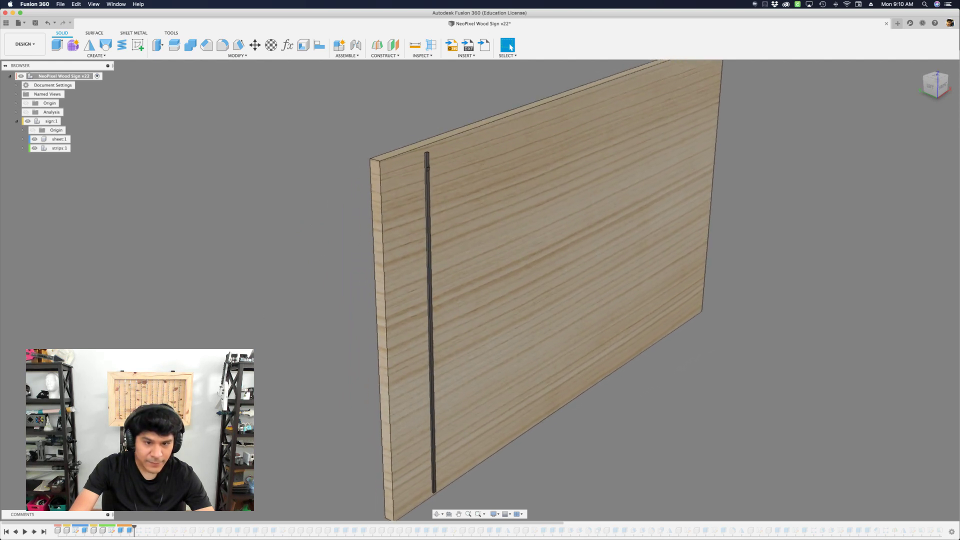
Advance the design history past both strip patterns and inspect the pixels and the row of LED strips across the sheet.
left_click_drag(135, 529, 152, 528)
middle_click_drag(370, 109, 386, 173, "shift")
scroll(387, 173, "up", 5)
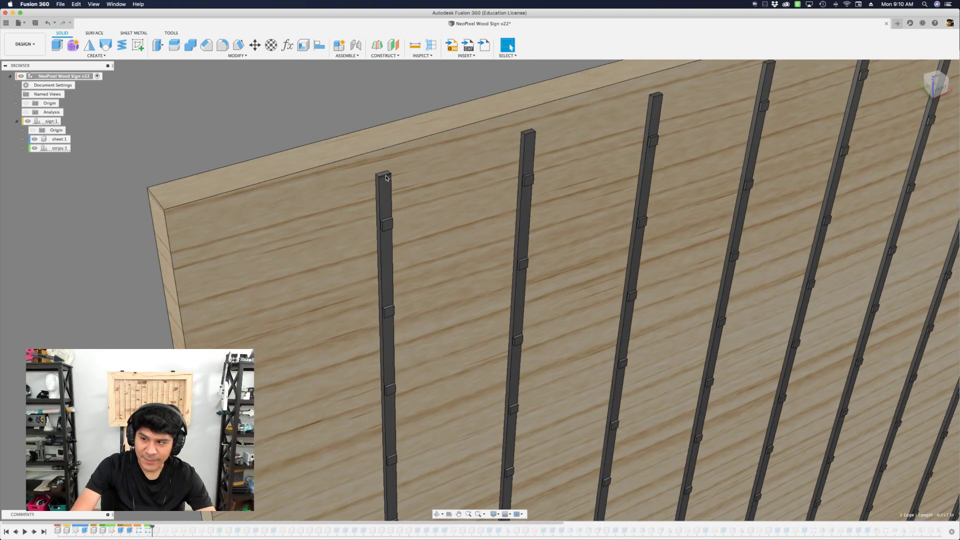
scroll(385, 178, "down", 10)
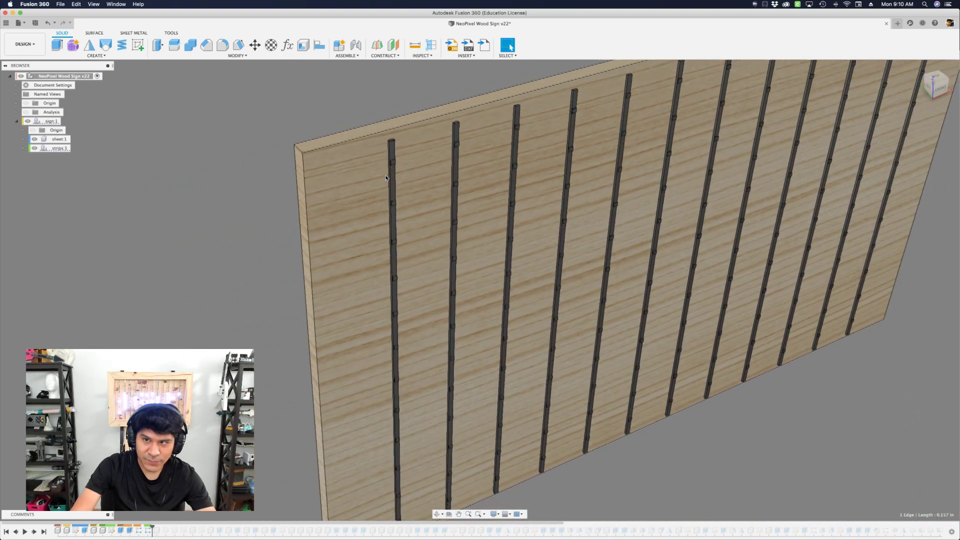
scroll(386, 177, "down", 4)
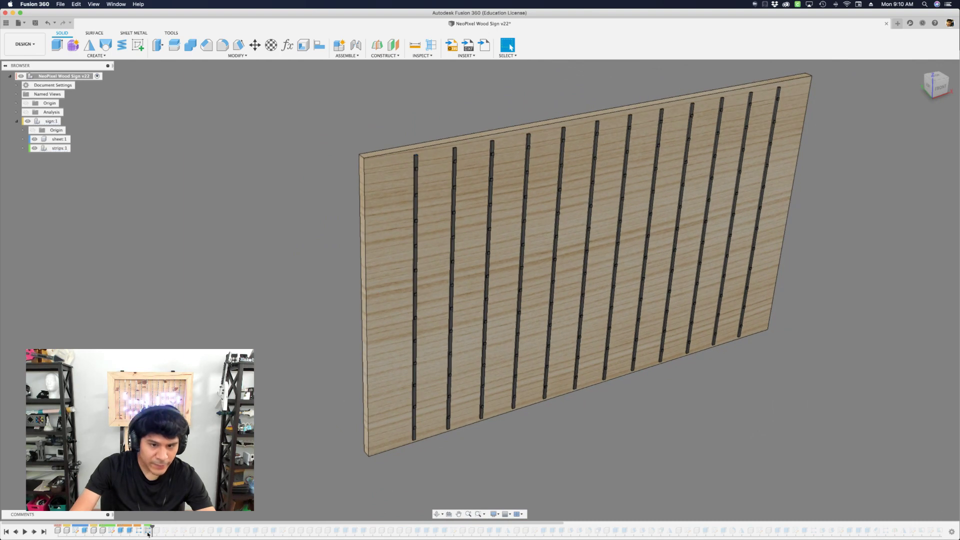
Review the spacing distance in the component pattern that repeats the LED strip across the sheet.
double_click(103, 530)
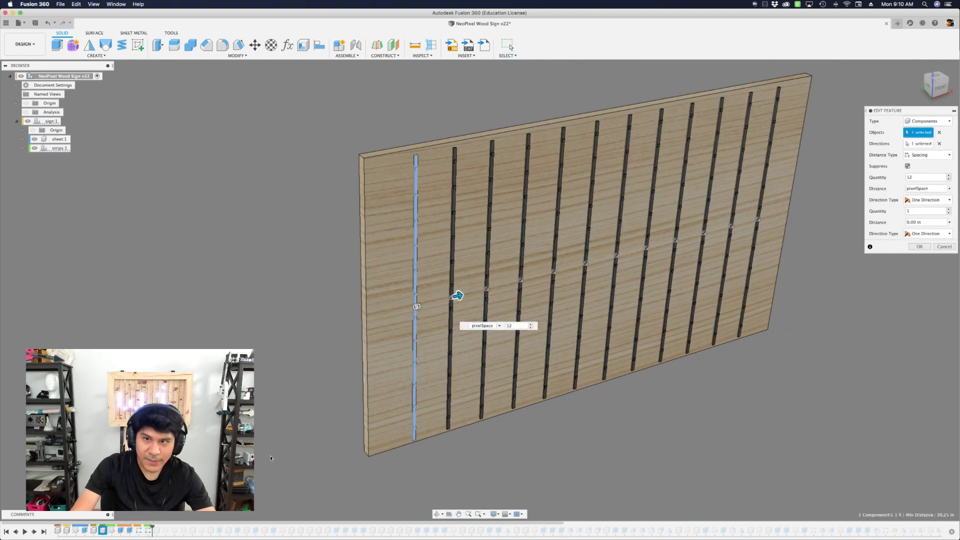
double_click(919, 190)
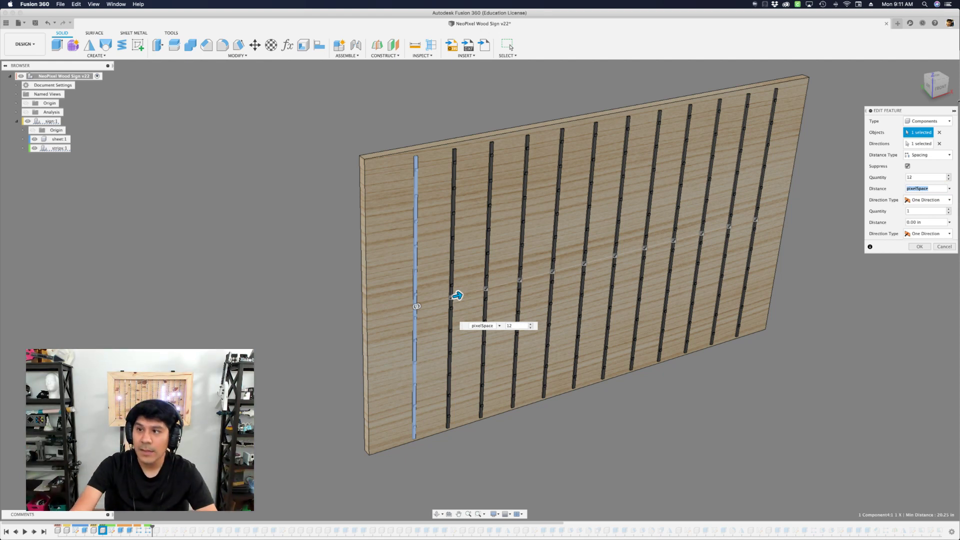
key("Return")
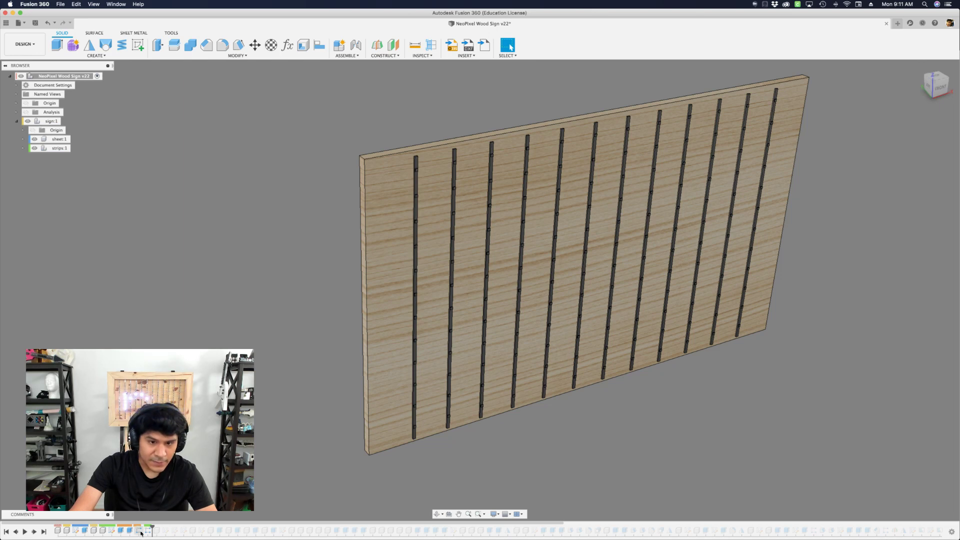
Review the spacing distance in the feature pattern that repeats the pixels along the LED strip, leaving it unedited.
double_click(141, 531)
scroll(444, 209, "up", 10)
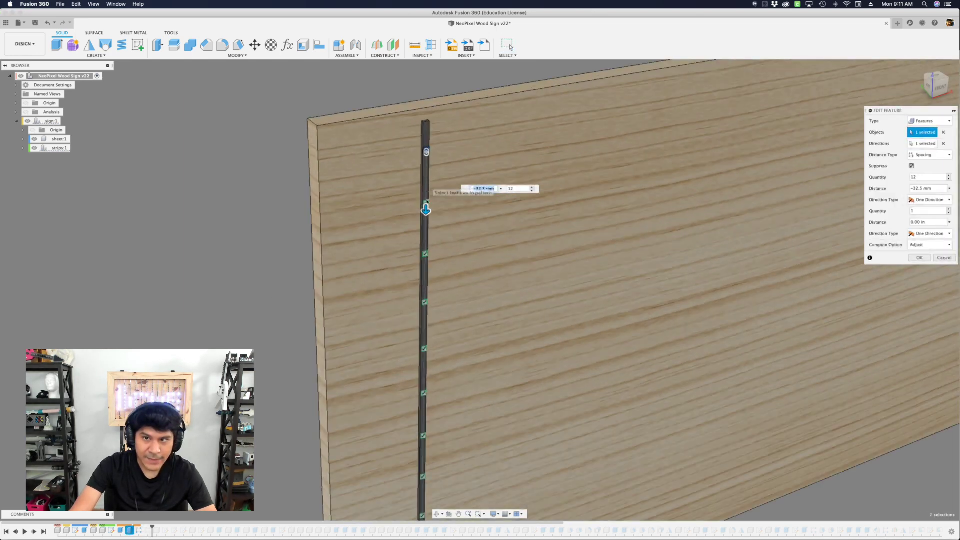
scroll(428, 194, "down", 10)
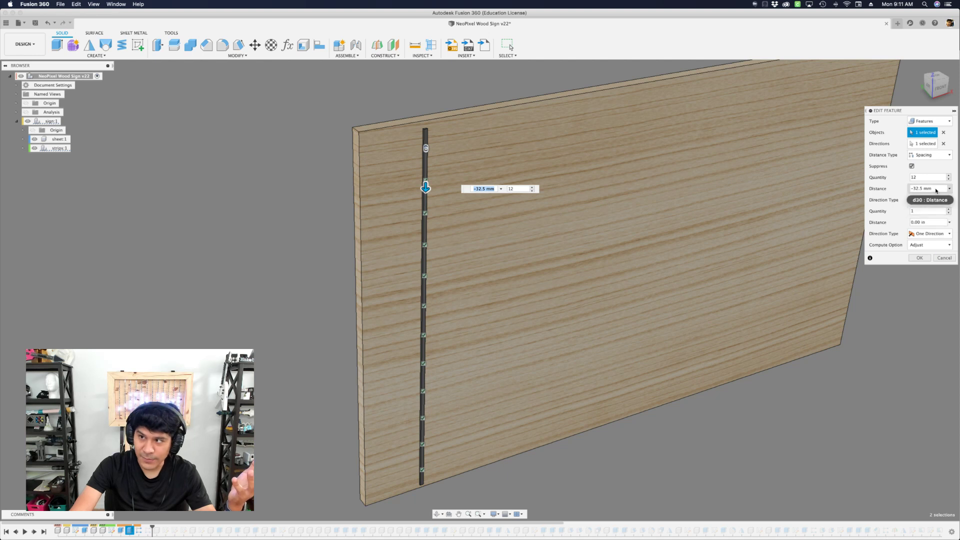
left_click(919, 189)
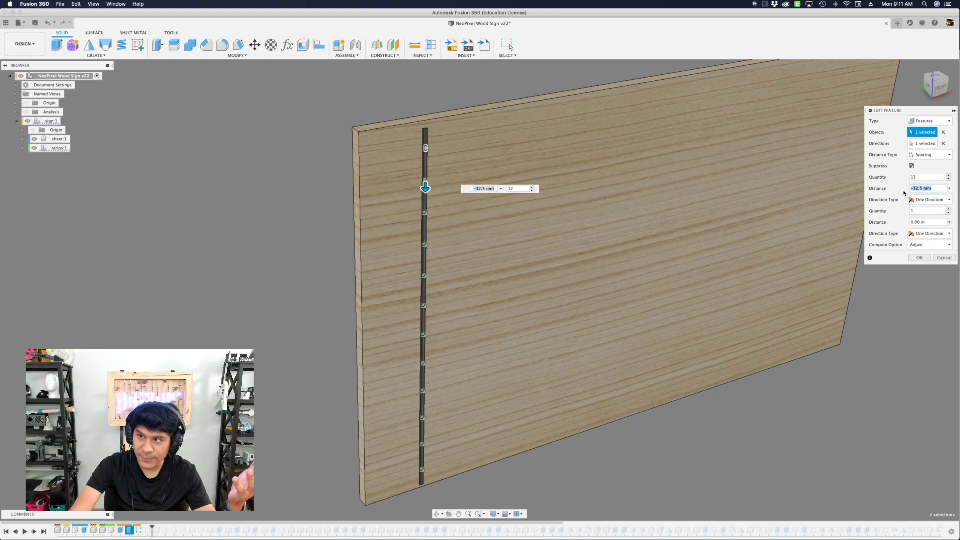
left_click(944, 258)
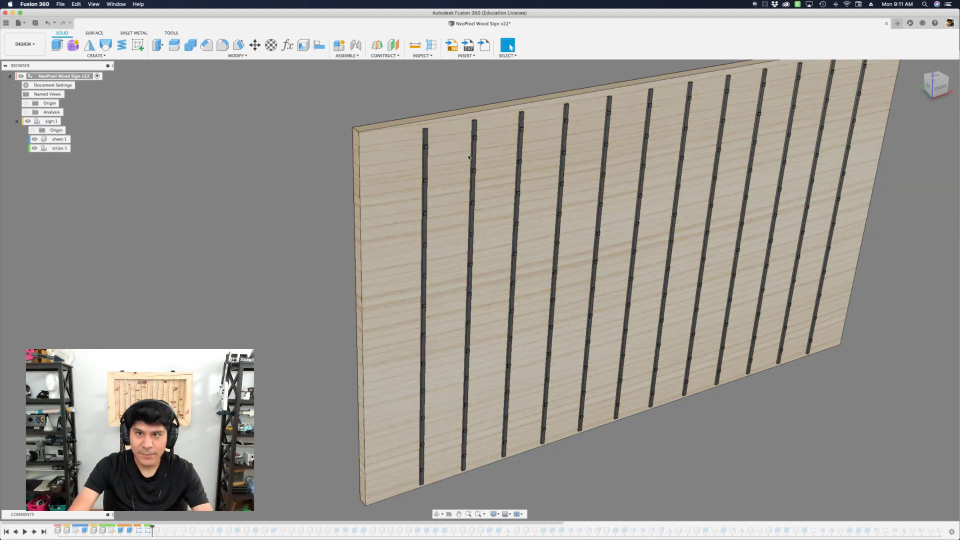
Advance the design history past the extrusions of the wooden frame around the sheet.
scroll(266, 144, "down", 5)
scroll(267, 145, "down", 3)
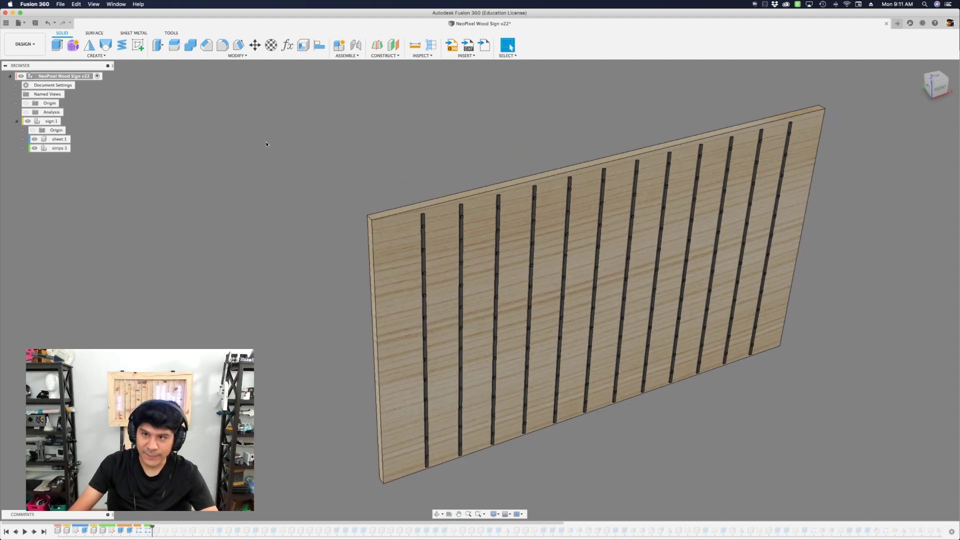
middle_click_drag(267, 145, 293, 208, "shift")
scroll(293, 208, "up", 1)
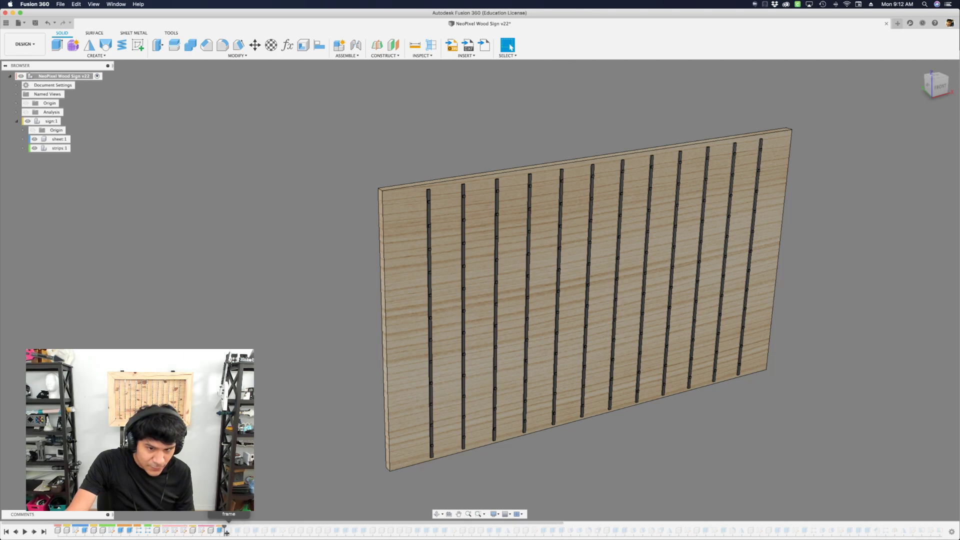
left_click_drag(226, 533, 278, 532)
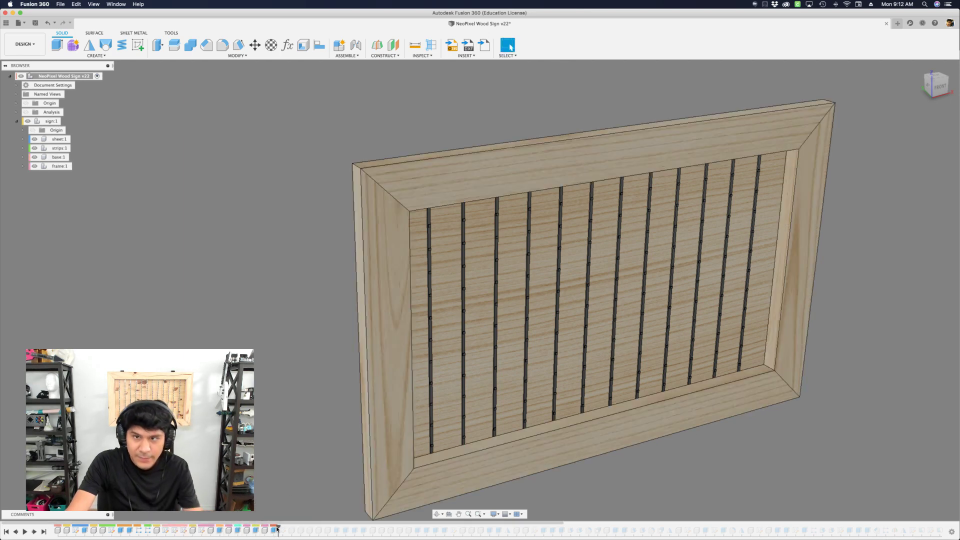
Inspect the mitred frame and the sheet behind it from the back, front and side.
scroll(284, 512, "down", 3)
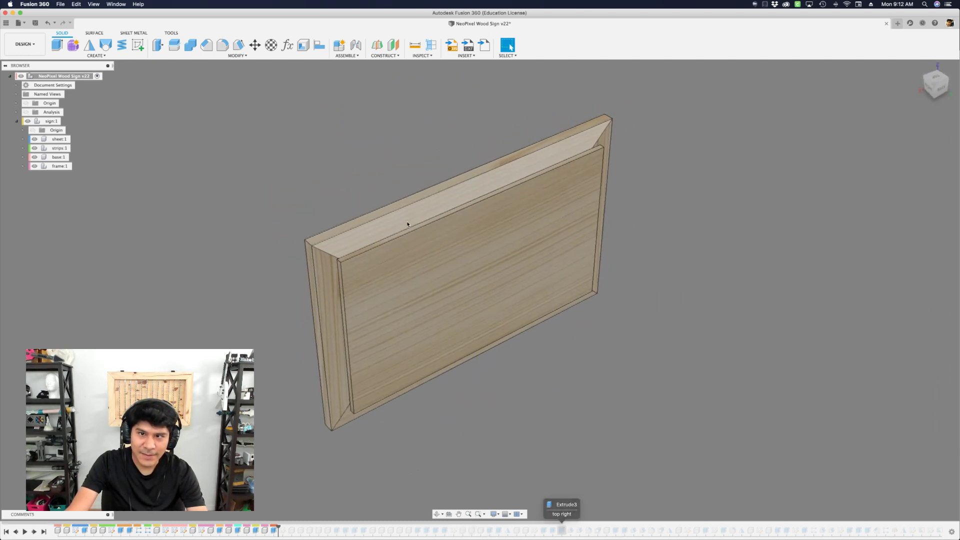
left_click(414, 225)
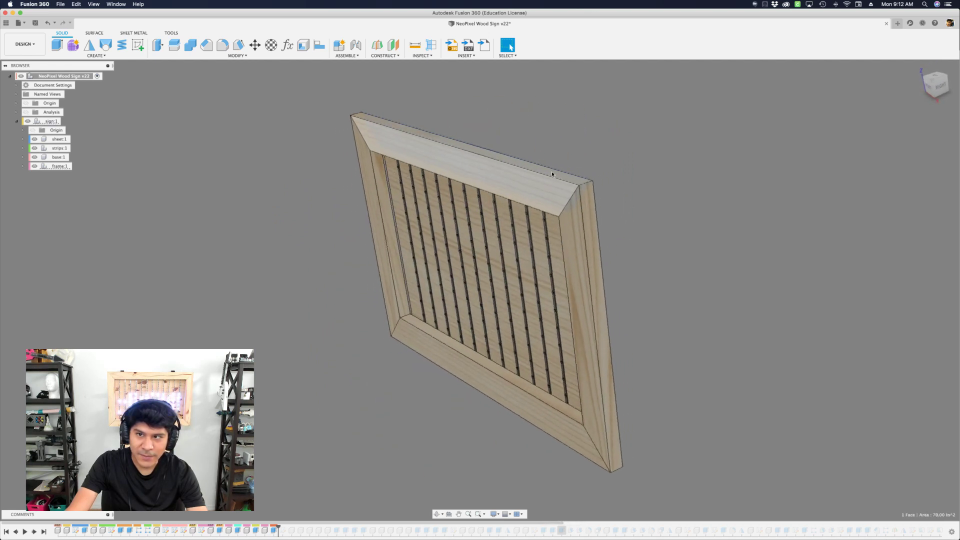
left_click(310, 185)
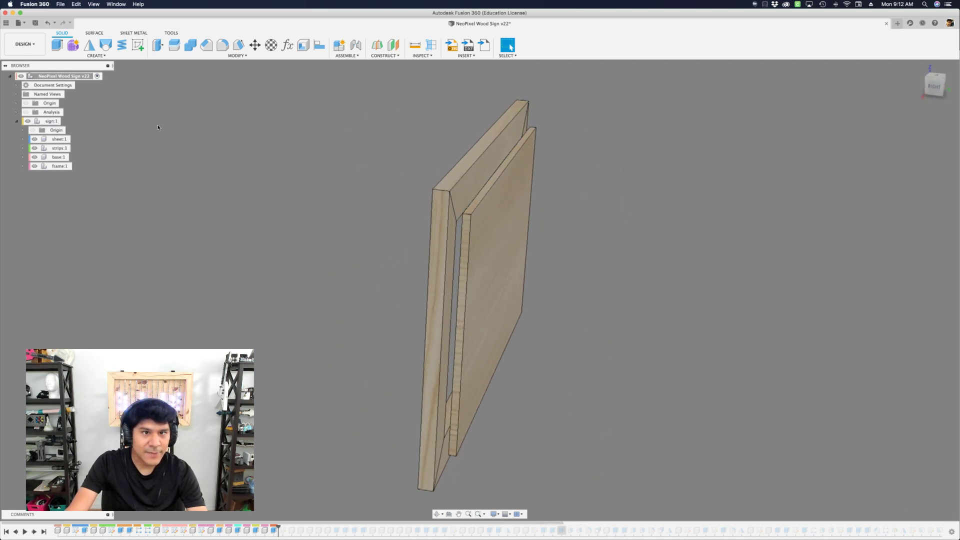
Show the section analysis to examine the cross-section of the frame and the LED sheet, and hide it again.
left_click(25, 112)
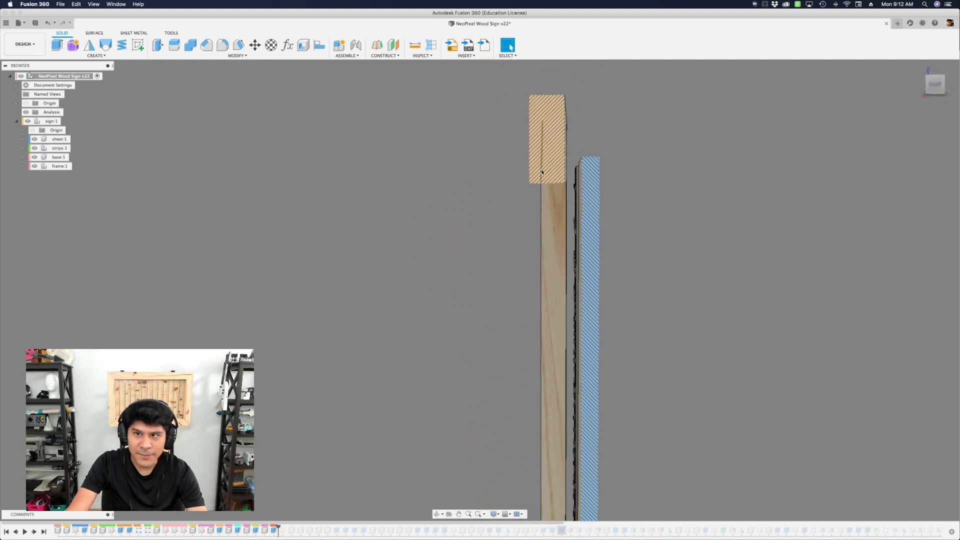
middle_click_drag(583, 168, 503, 183, "shift")
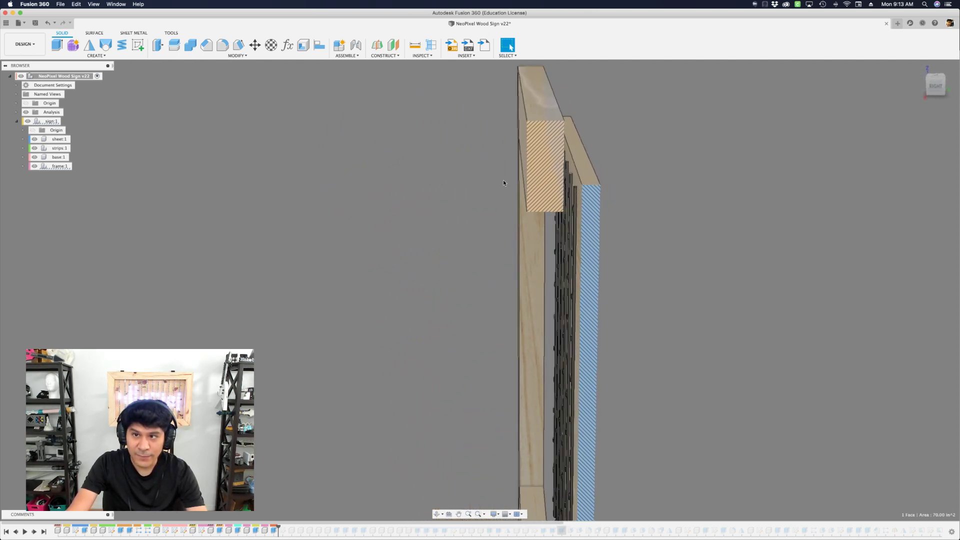
middle_click_drag(503, 183, 520, 225, "shift")
left_click(25, 112)
Advance the design history past the base sketch and the creation of the base frame's components.
middle_click_drag(280, 295, 264, 507, "shift")
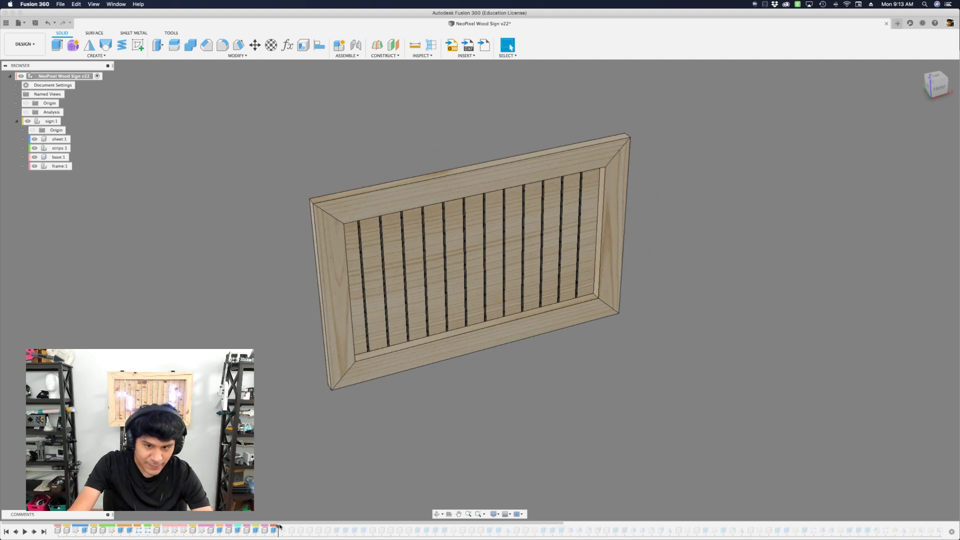
left_click_drag(278, 527, 328, 533)
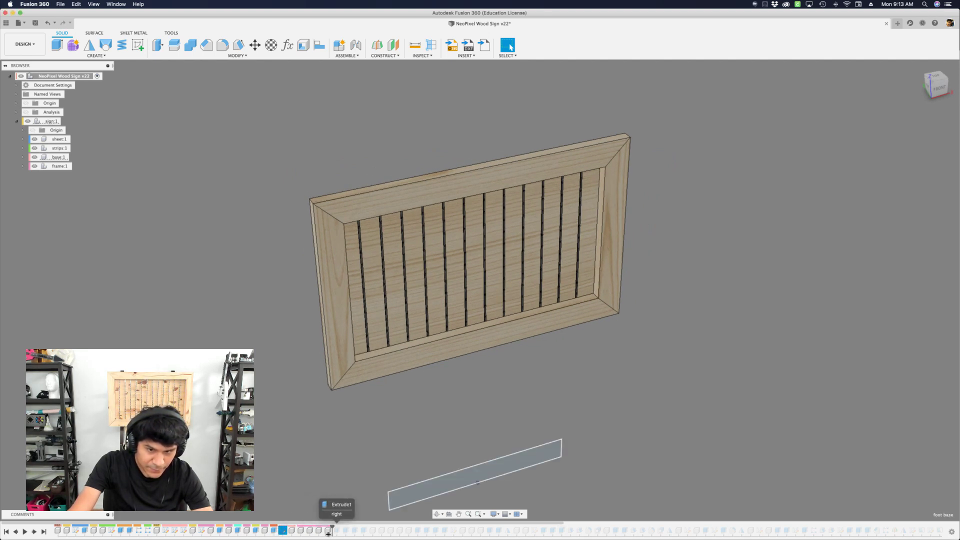
middle_click_drag(331, 507, 340, 475, "shift")
left_click(345, 452)
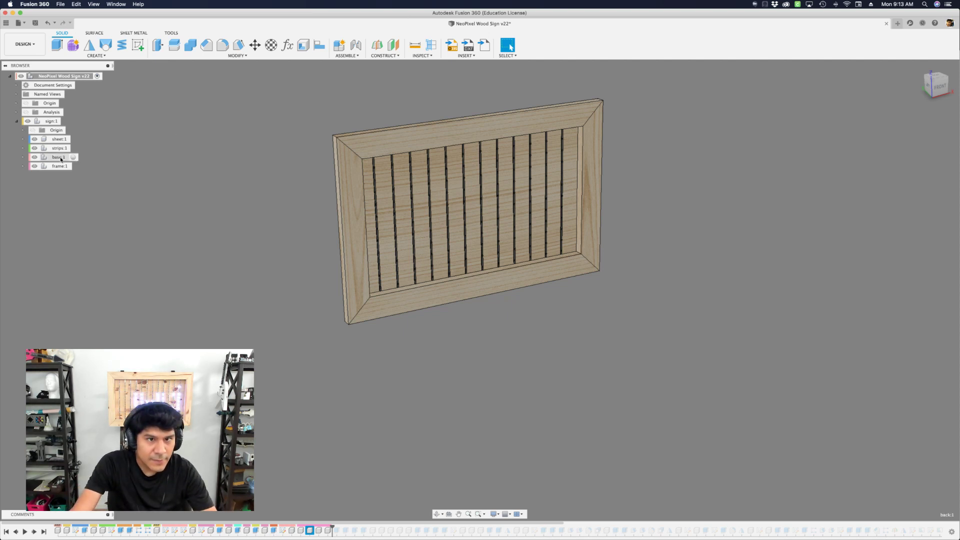
left_click(302, 408)
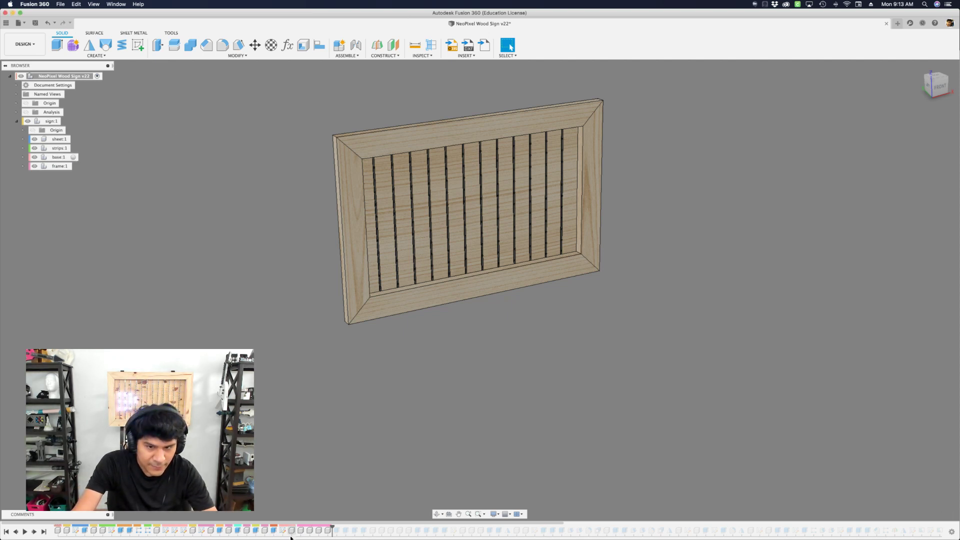
Expand the base component and its nested base frame component in the design structure.
left_click(291, 530)
left_click(44, 156)
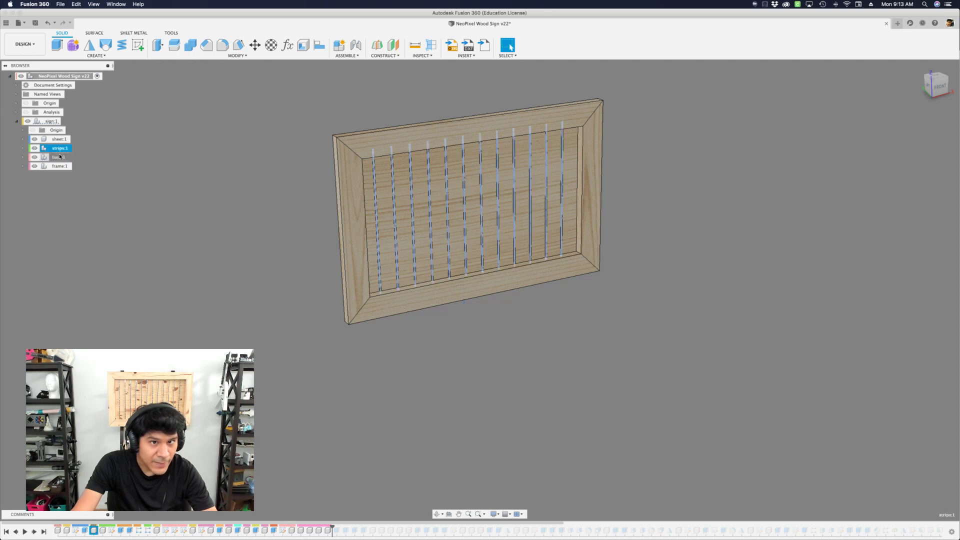
left_click(23, 157)
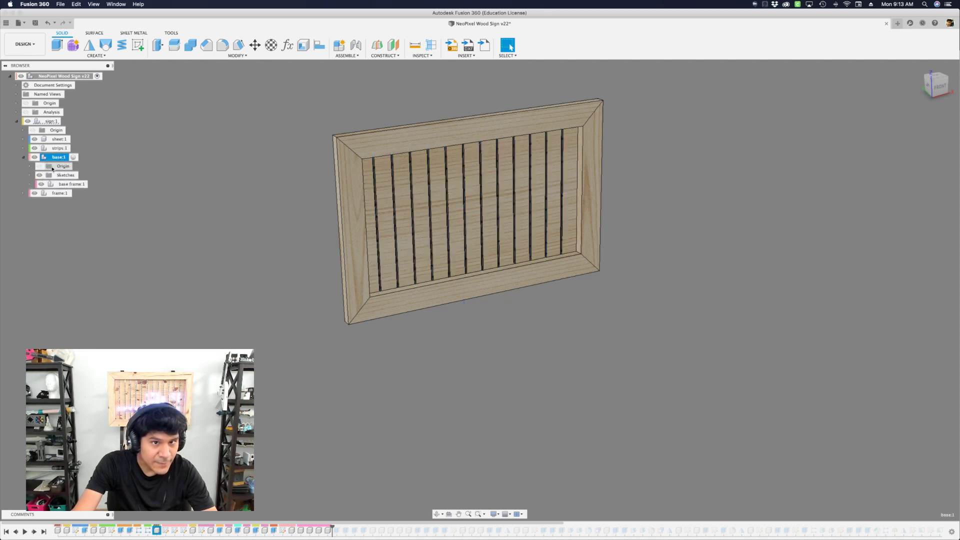
left_click(72, 184)
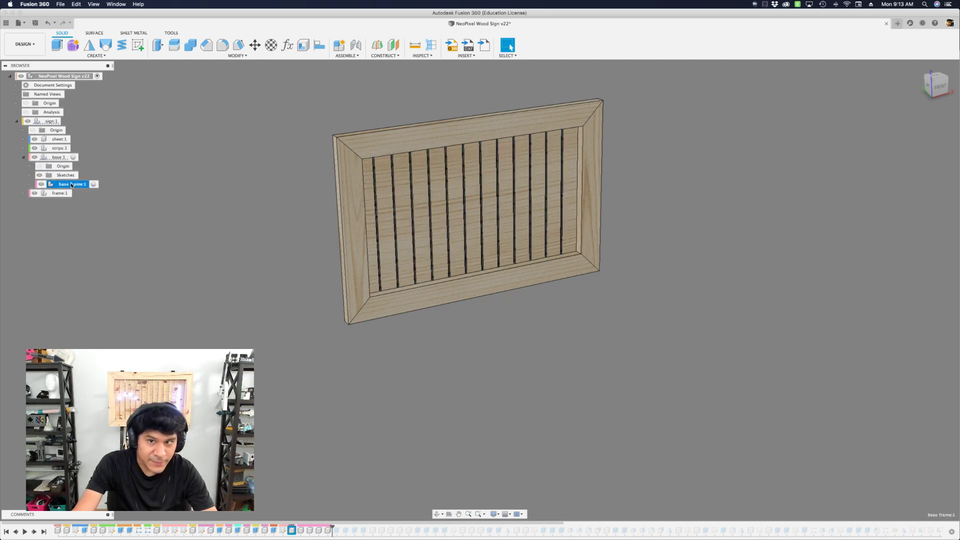
left_click(29, 184)
Highlight the front, back, left and right components of the base frame in turn to review its structure.
left_click(70, 201)
left_click(71, 211)
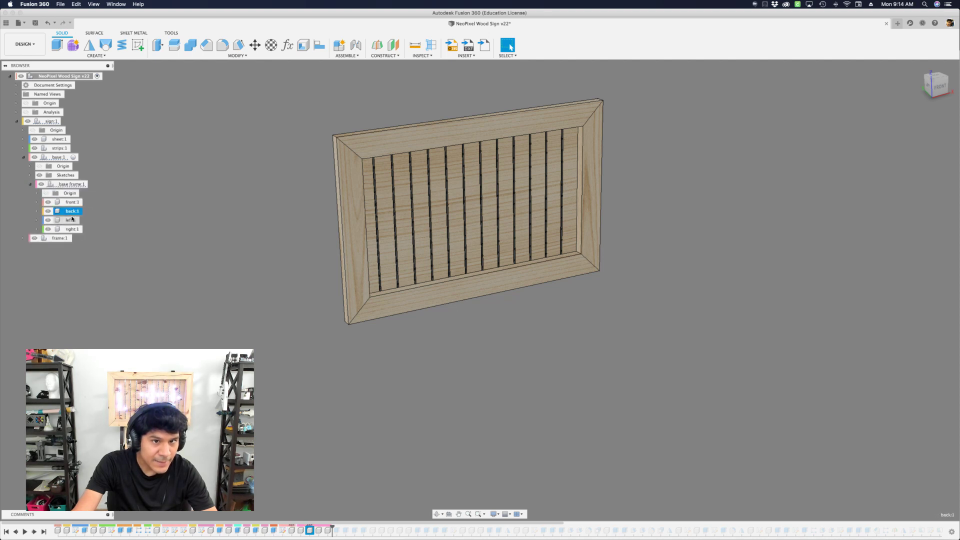
left_click(71, 220)
left_click(72, 229)
left_click(62, 185)
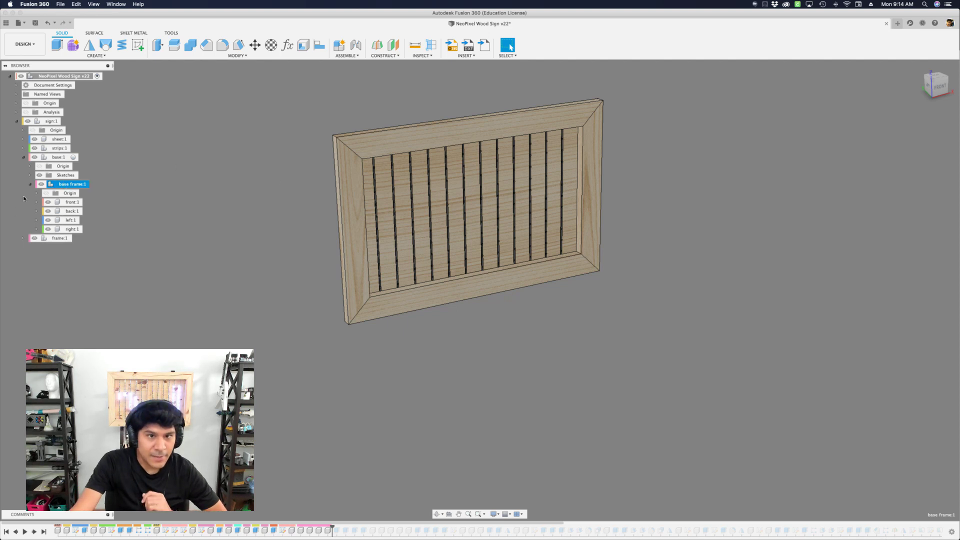
left_click(73, 202)
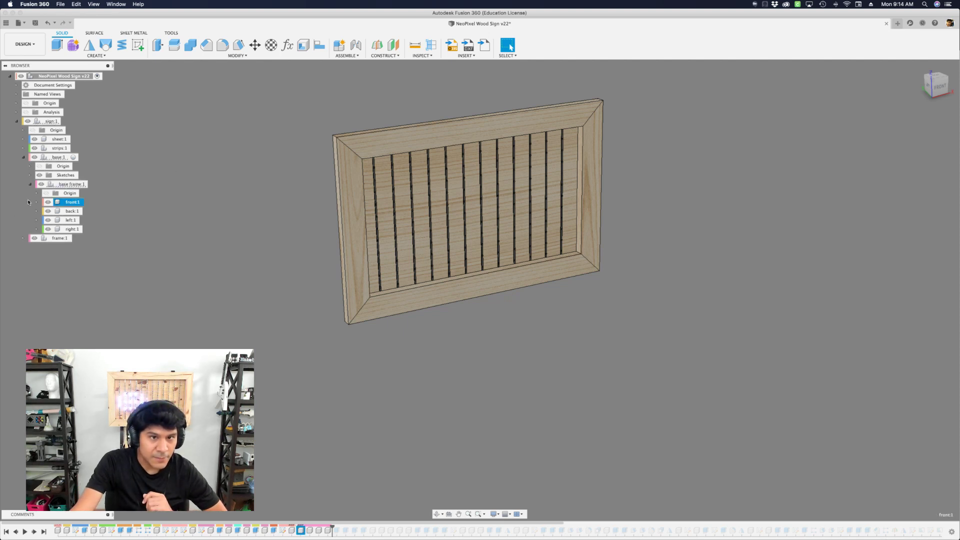
left_click(70, 211)
left_click(70, 220)
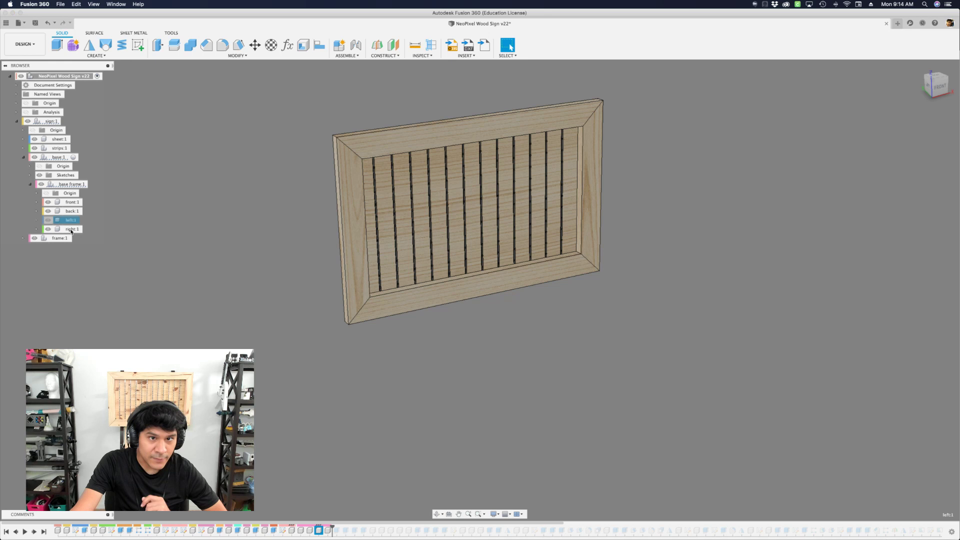
left_click(72, 228)
Advance the design history past the extrusions of the base frame's four boards, up to the leg frame component.
left_click(303, 490)
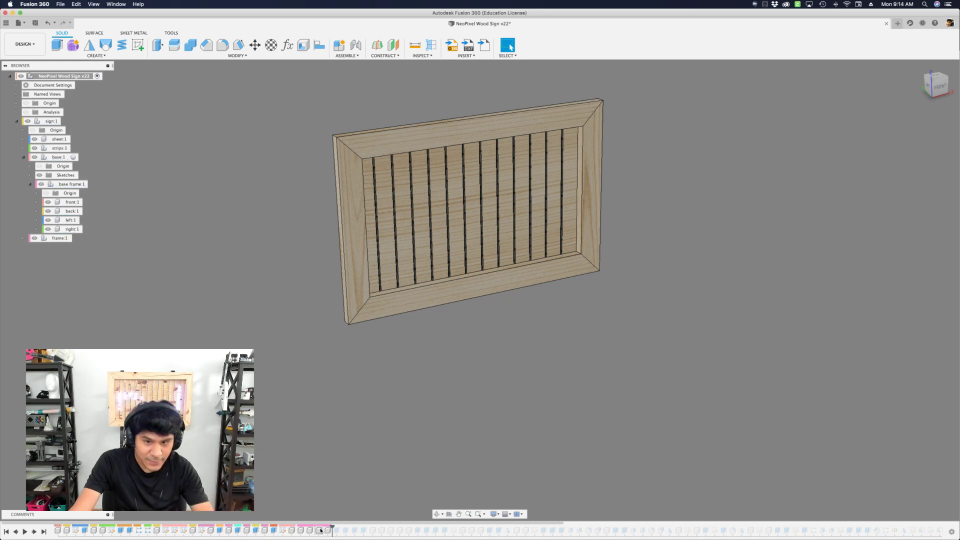
left_click_drag(335, 529, 372, 534)
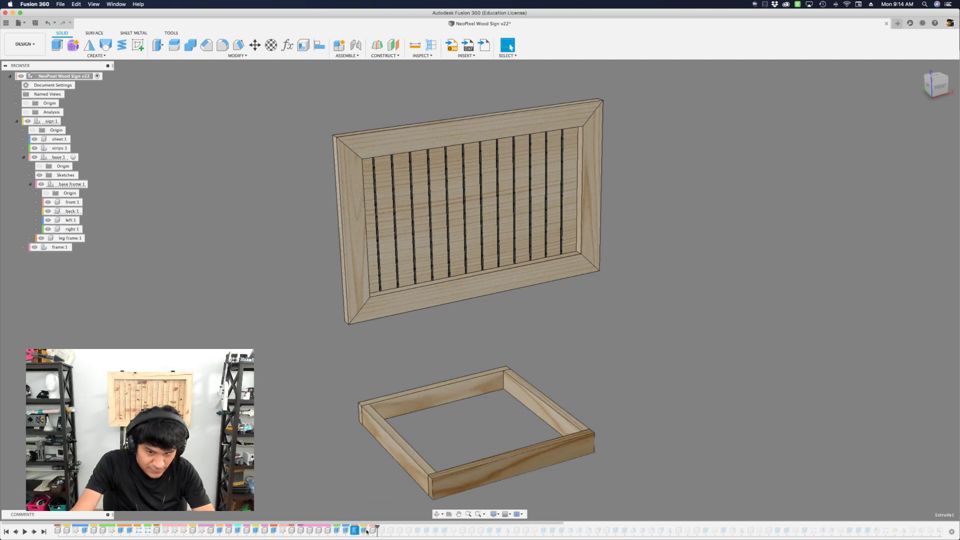
Search the design commands for "color" to find the Component Color Cycling Toggle.
type("s")
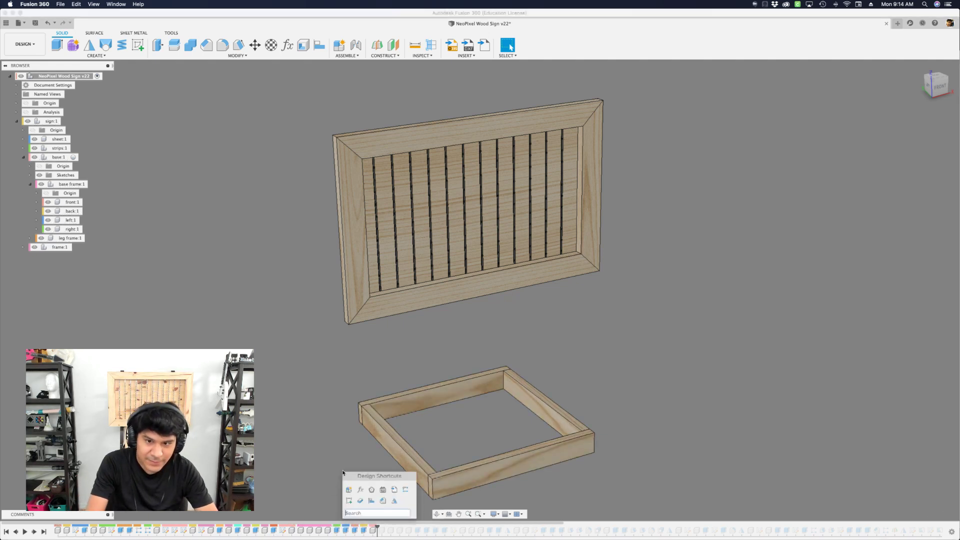
type("color")
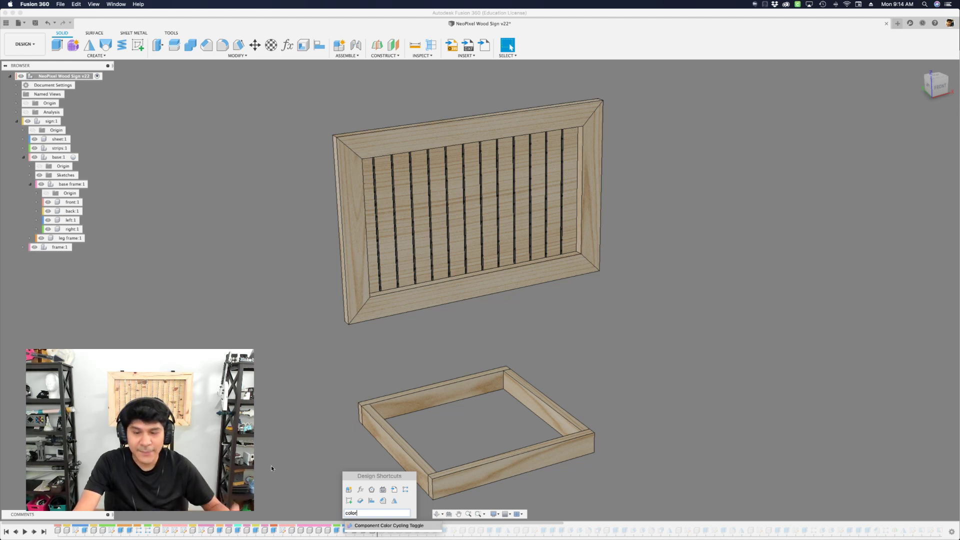
key("Return")
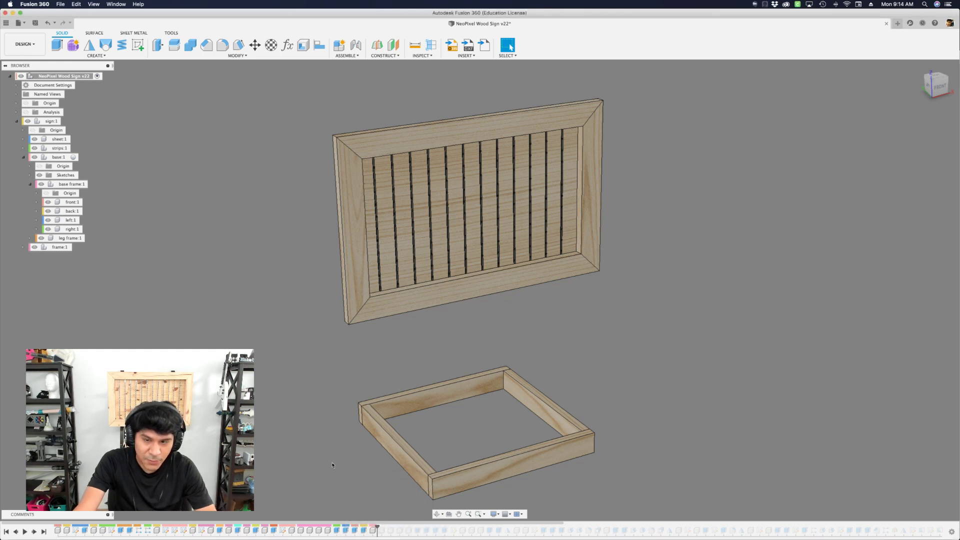
Review the base frame extrusions in the design history and highlight the base frame and base components in the model.
scroll(338, 454, "down", 1)
scroll(375, 530, "down", 3)
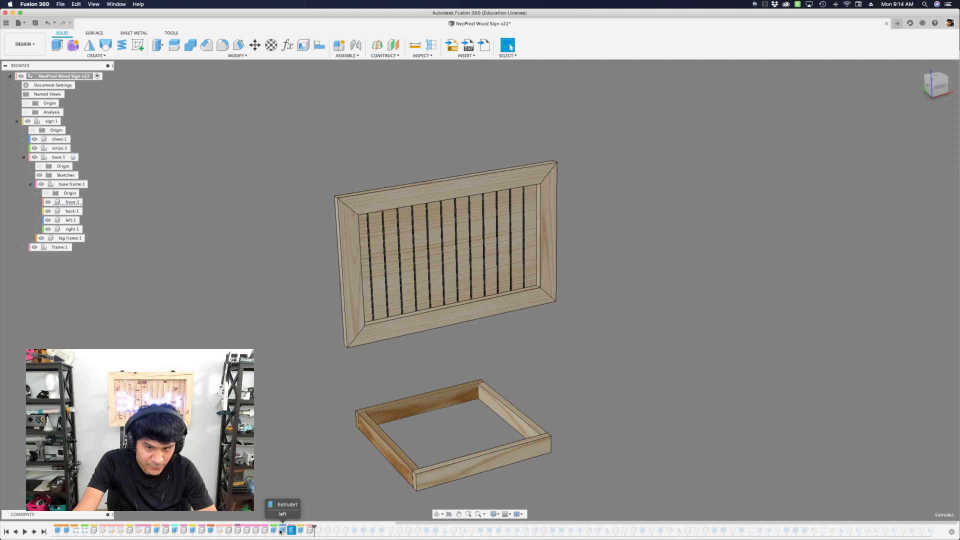
scroll(348, 482, "down", 1)
middle_click_drag(347, 483, 354, 417)
left_click(72, 185)
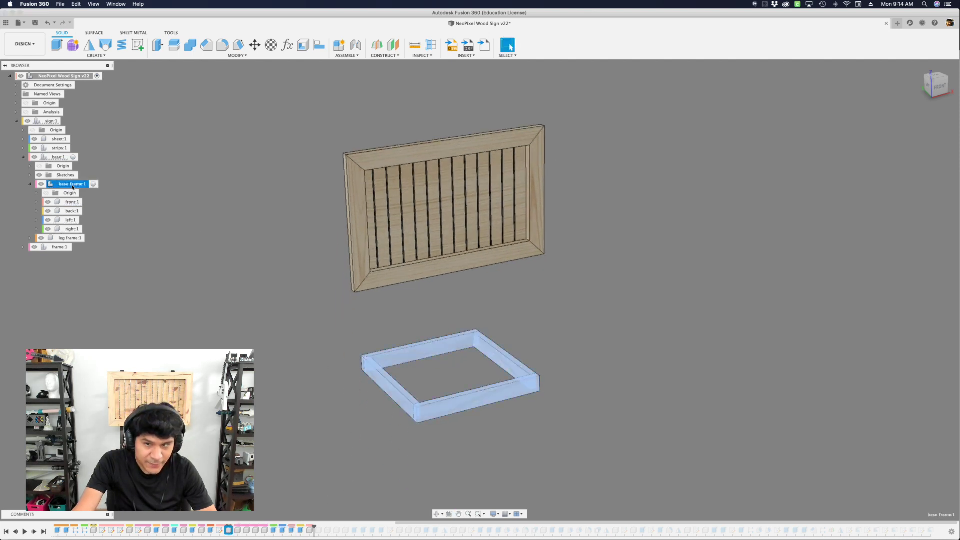
left_click(59, 158)
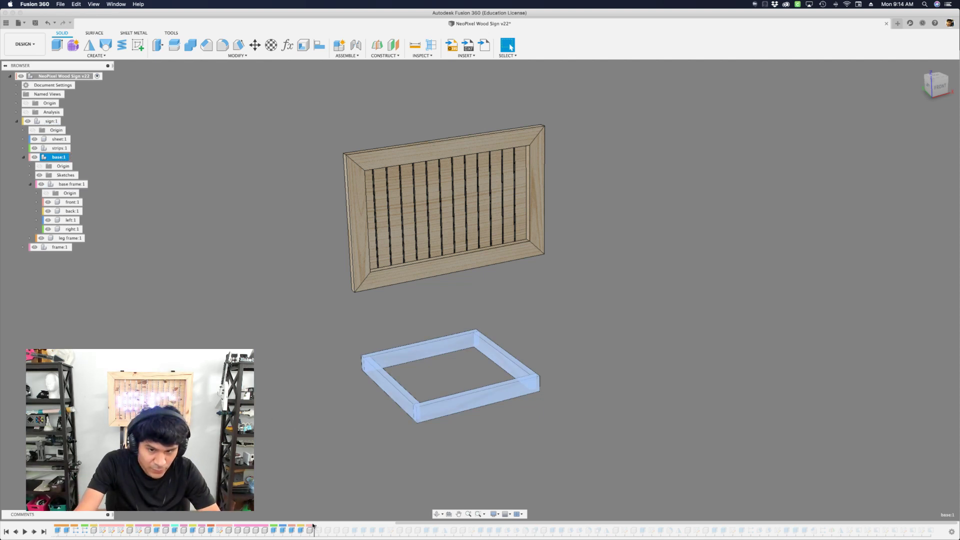
Advance the design history past the creation of the leg frame's parts and expand the leg frame component.
left_click_drag(314, 526, 342, 533)
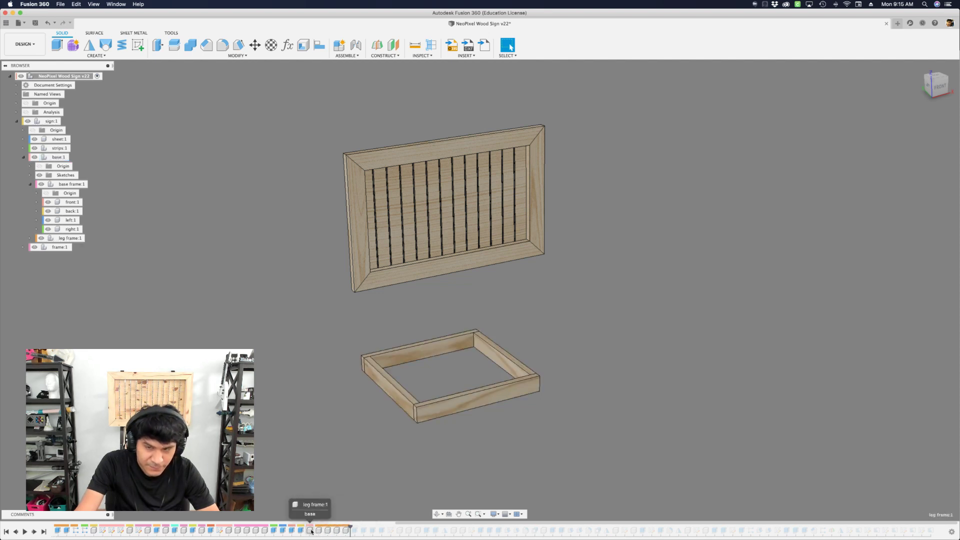
left_click(64, 238)
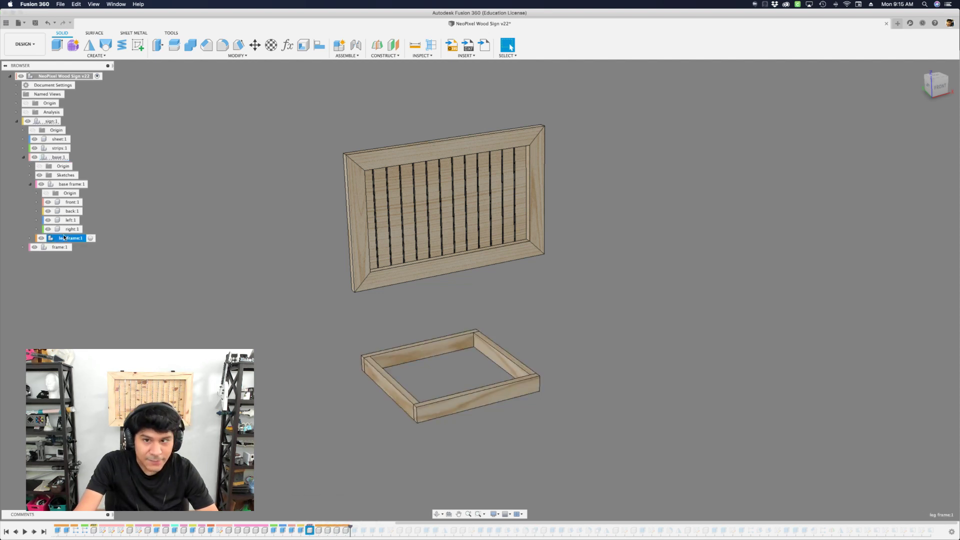
left_click(30, 238)
Highlight the right leg, left leg, top leg support and bottom leg support components of the leg frame in turn.
left_click(76, 257)
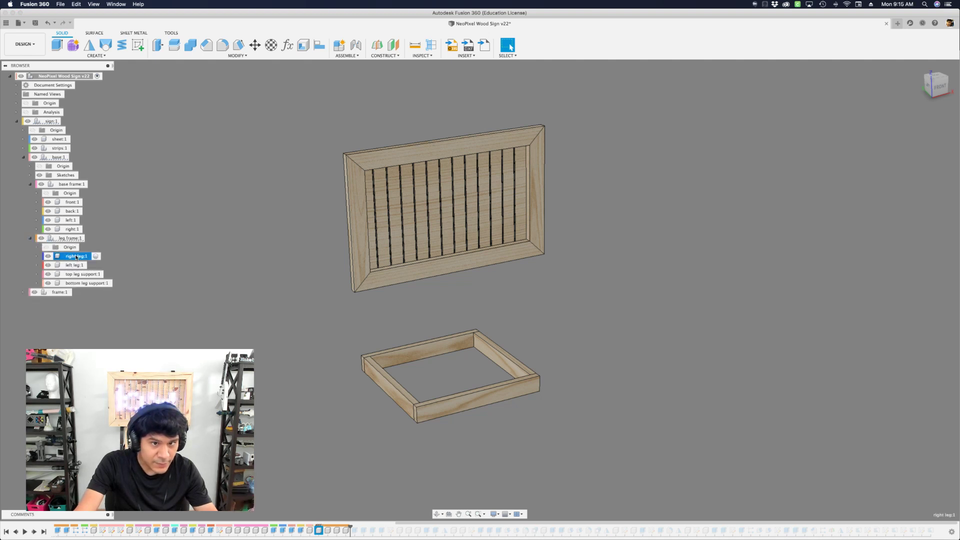
left_click(75, 265)
left_click(80, 274)
left_click(83, 282)
left_click(190, 329)
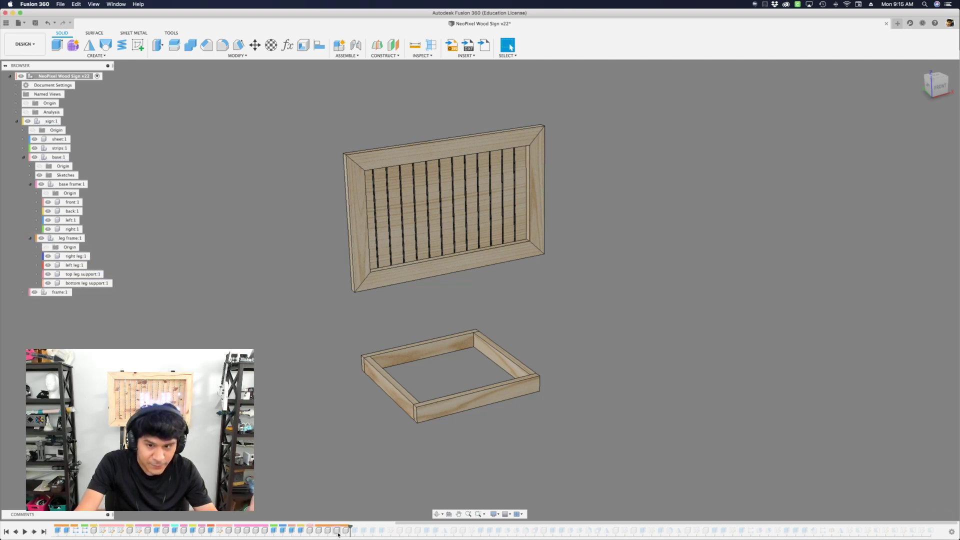
Advance the design history past the leg frame extrusions and inspect the legs and their supports from behind.
left_click_drag(353, 532, 386, 529)
left_click(381, 530)
left_click(373, 530)
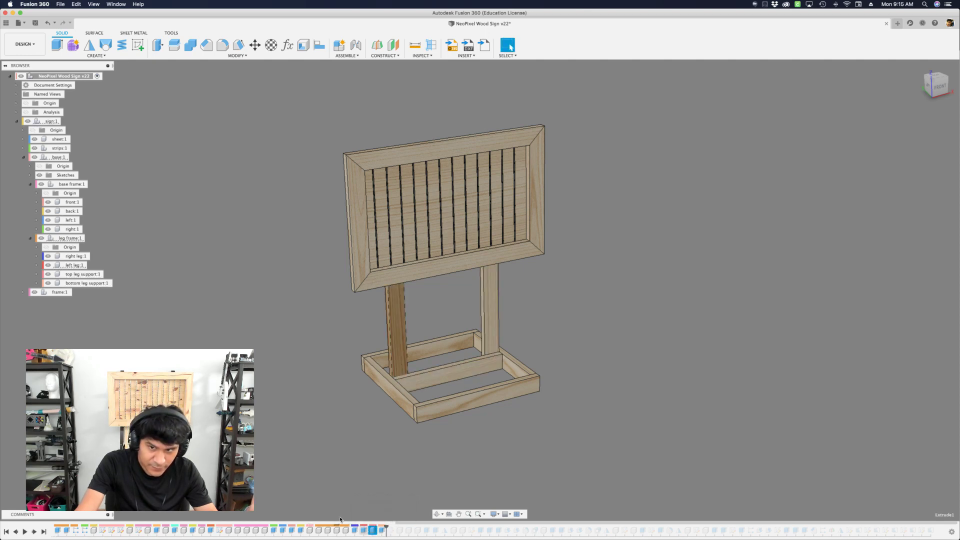
middle_click_drag(300, 407, 350, 295, "shift")
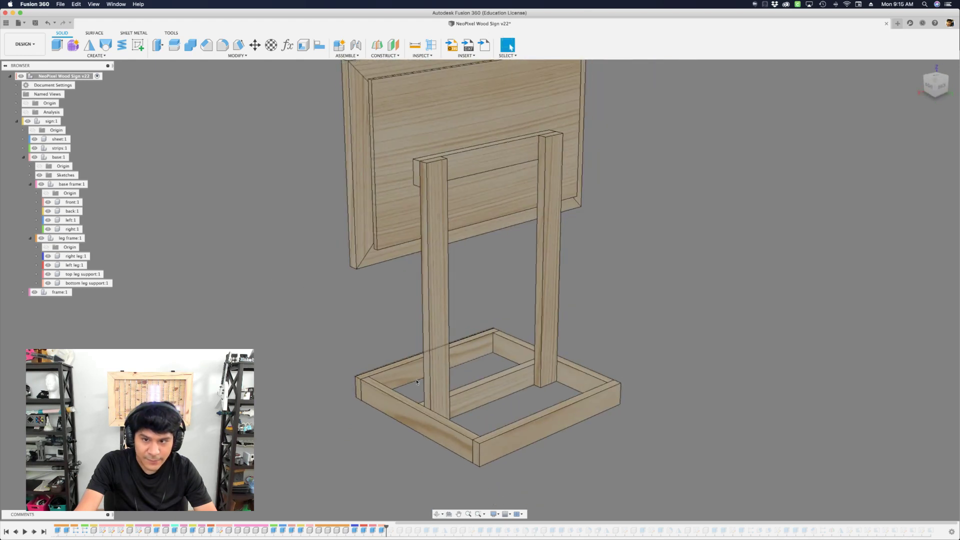
scroll(435, 304, "up", 1)
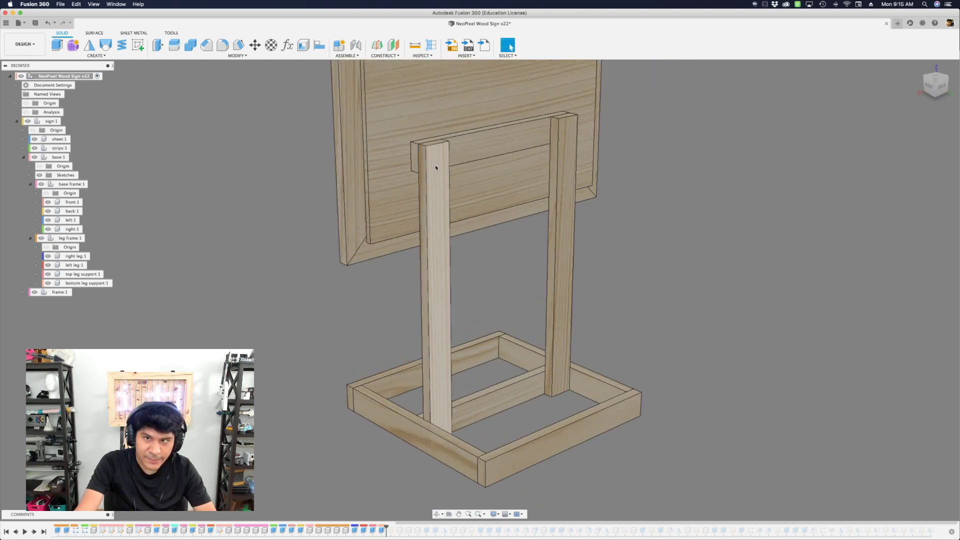
scroll(567, 256, "down", 2)
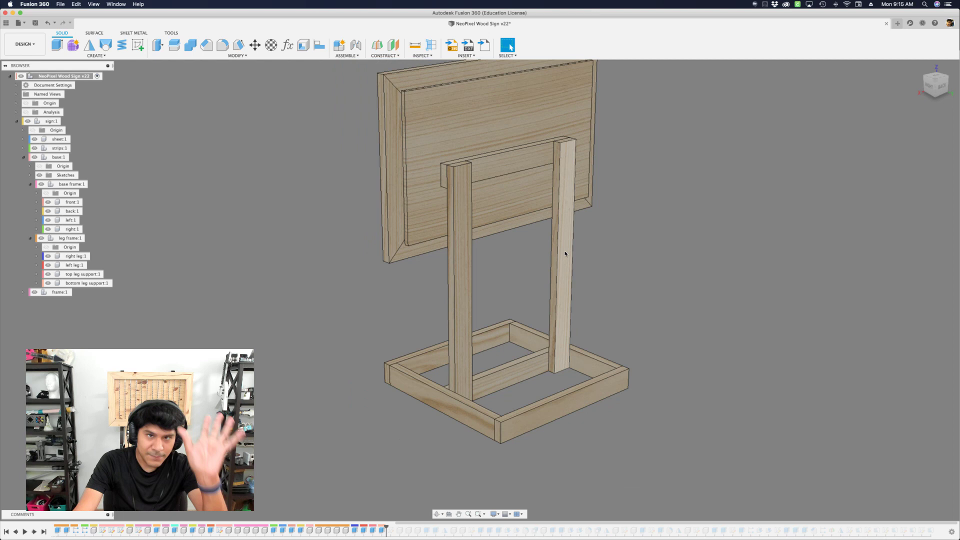
Hide the sheet, frame and strips components to isolate the base, and look at it from the front.
middle_click_drag(566, 253, 210, 275, "shift")
left_click(36, 141)
left_click(35, 140)
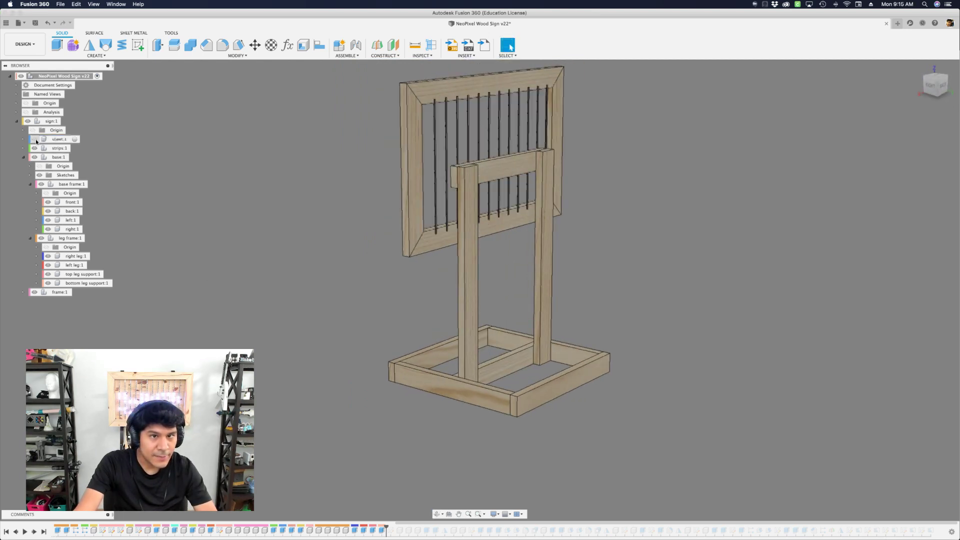
left_click(34, 292)
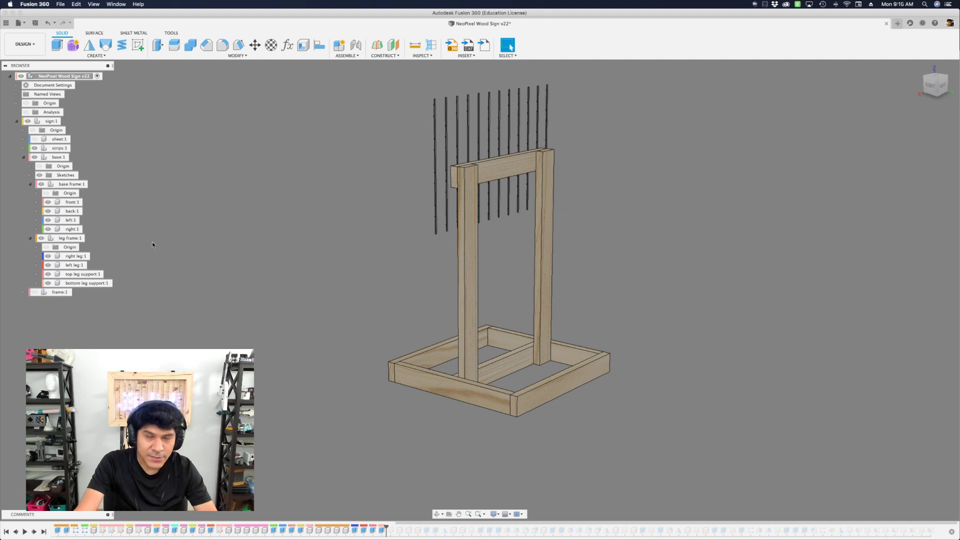
left_click(34, 148)
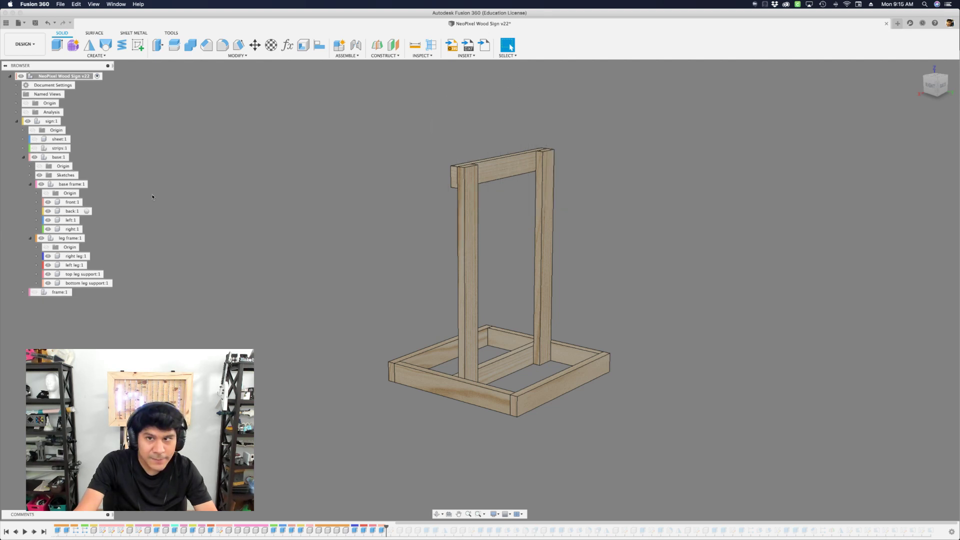
middle_click_drag(356, 237, 407, 295, "shift")
scroll(407, 294, "up", 3)
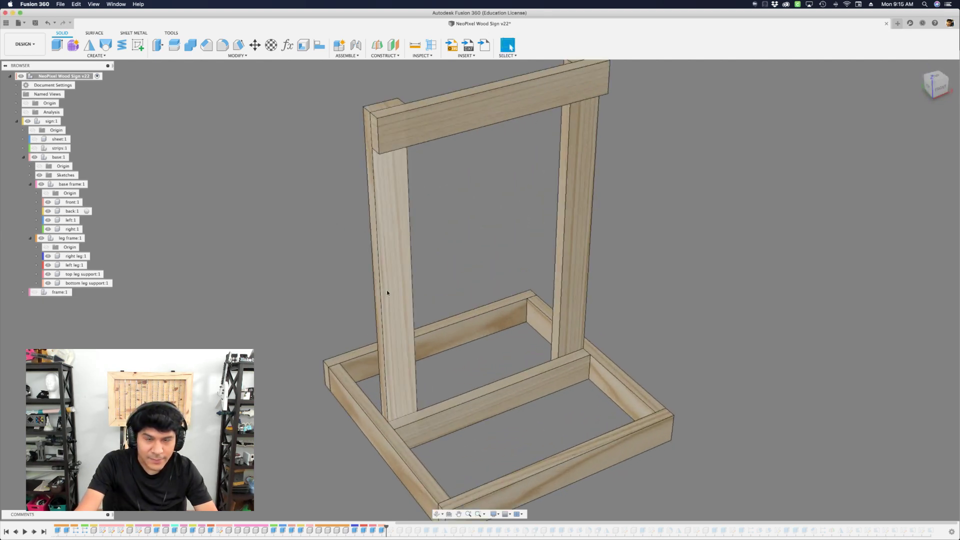
Collapse the base component, highlight the whole base in the model and expand its contents again.
left_click(25, 159)
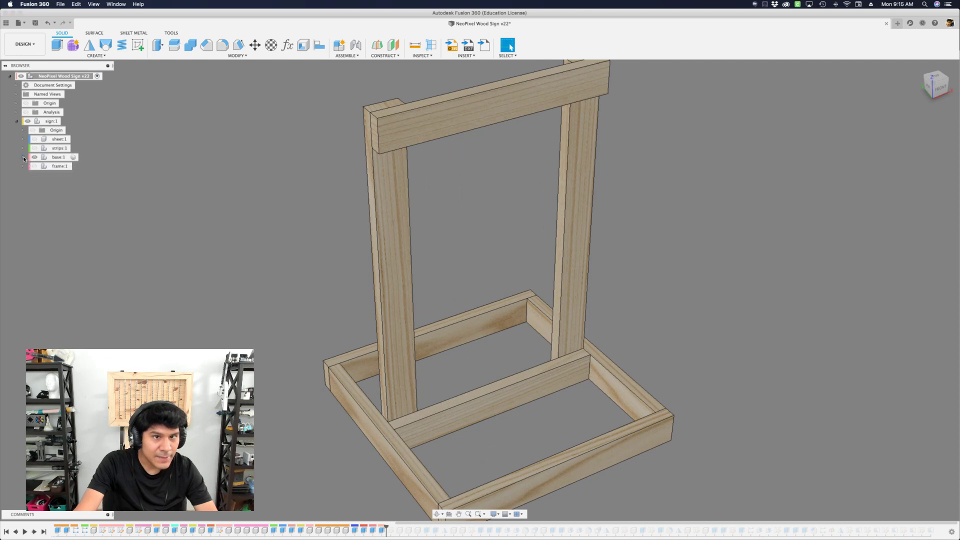
left_click(58, 157)
scroll(316, 218, "down", 4)
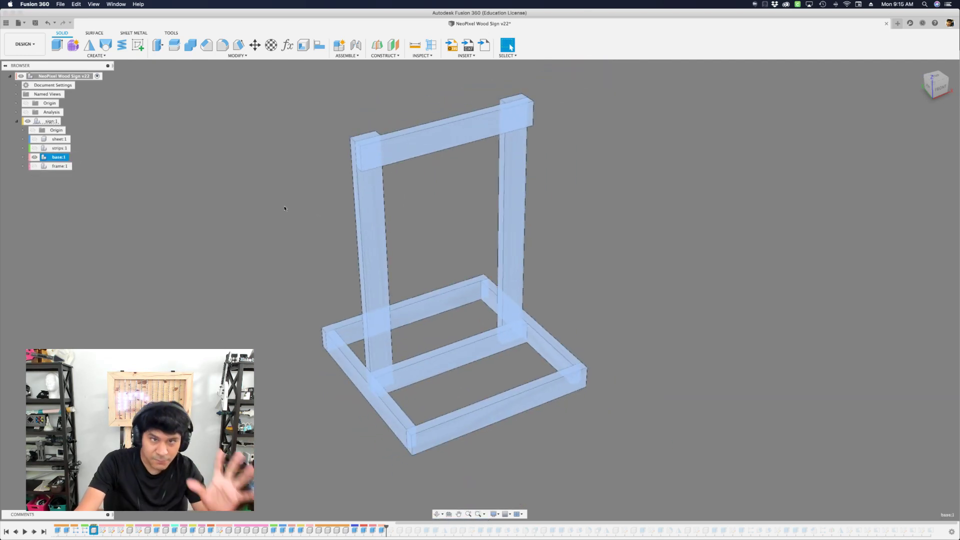
left_click(24, 158)
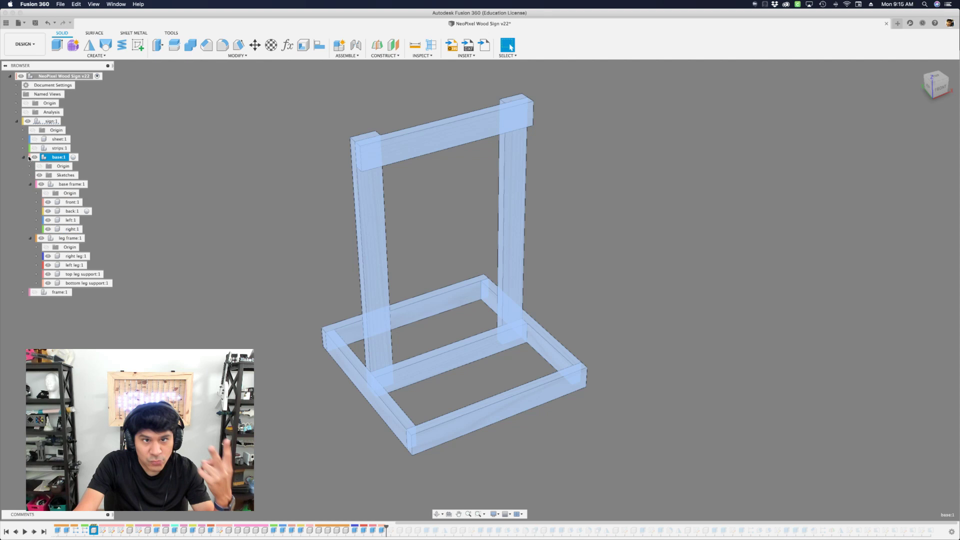
Collapse the base frame component, highlight it in the model and toggle the leg frame's visibility off and on.
left_click(31, 185)
left_click(45, 185)
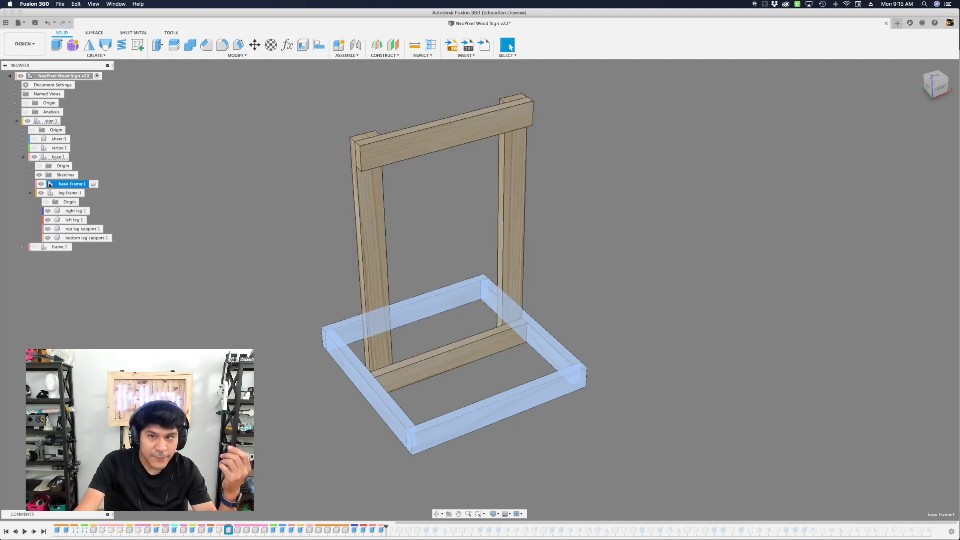
left_click(129, 185)
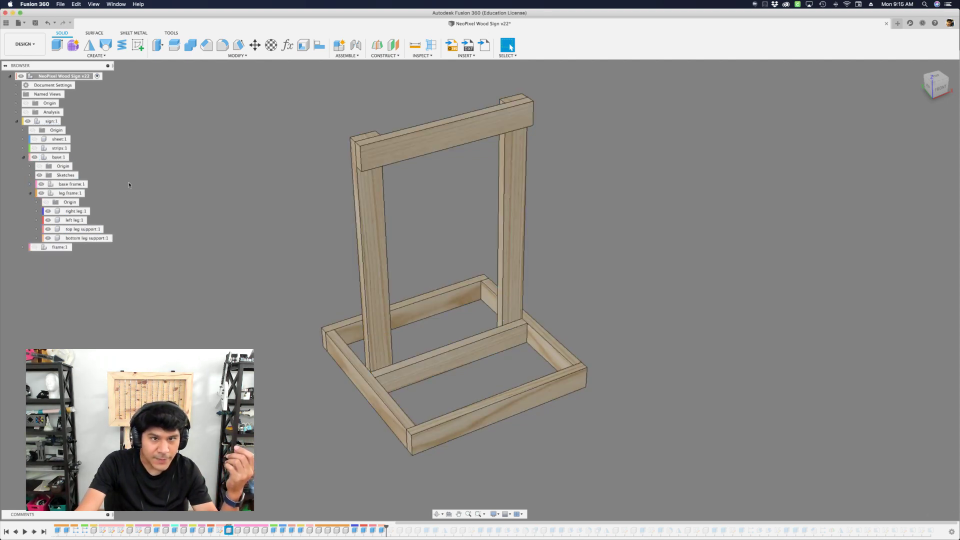
left_click(42, 193)
left_click(42, 193)
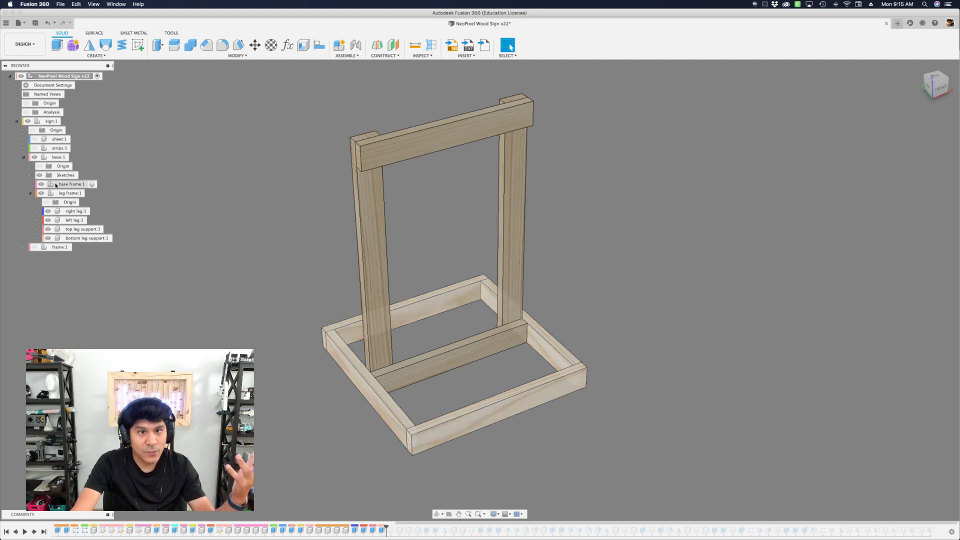
left_click(73, 185)
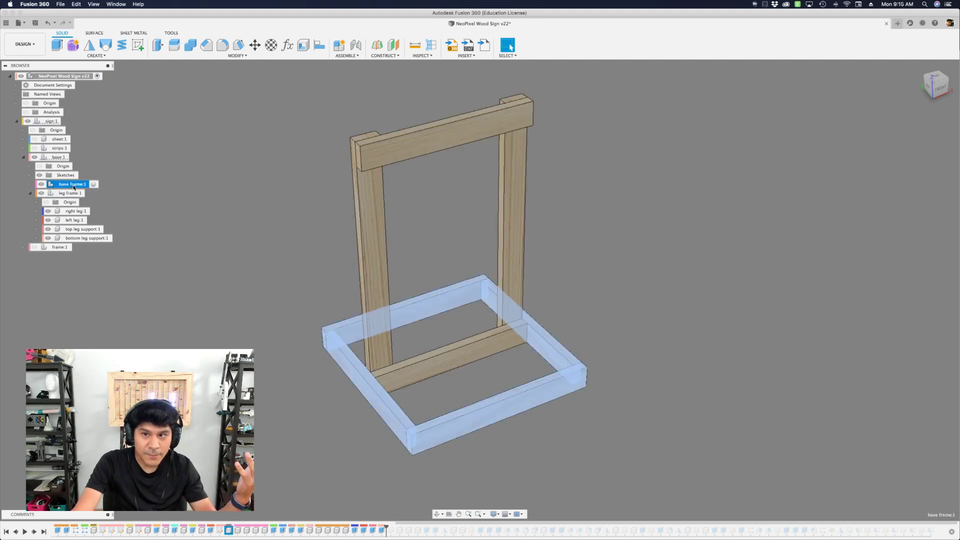
left_click(151, 193)
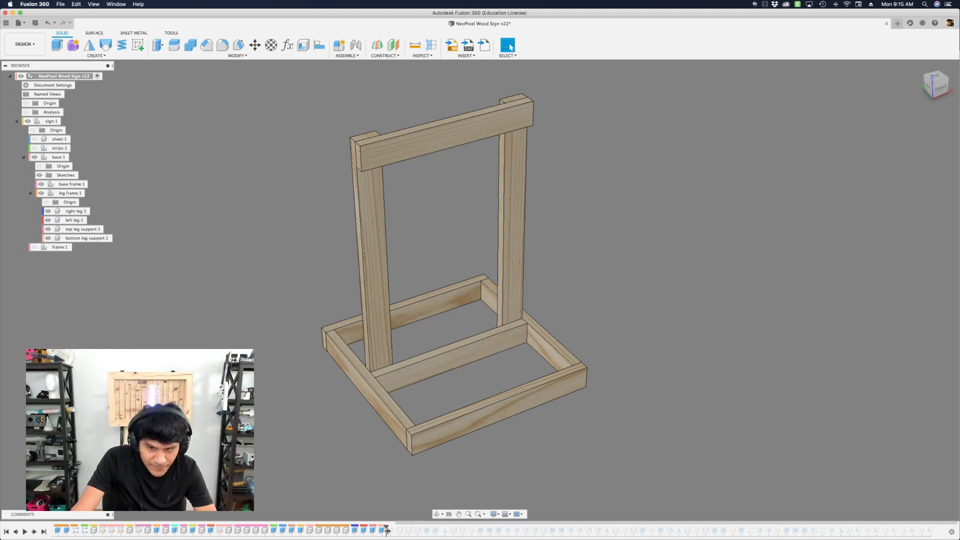
Advance the design history past the mirrored leg supports and inspect the small blocks holding the legs to the base frame.
left_click_drag(387, 531, 431, 531)
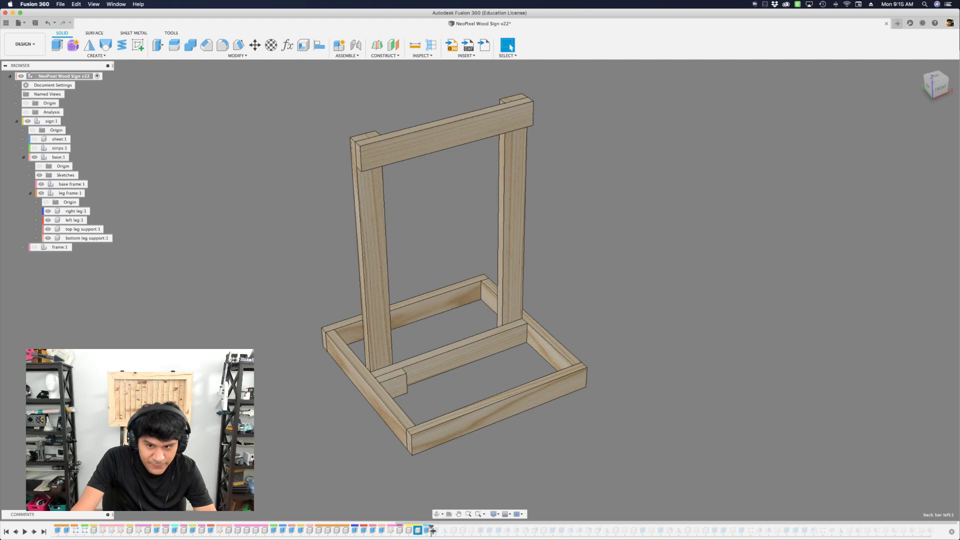
left_click_drag(431, 532, 449, 533)
scroll(408, 388, "up", 5)
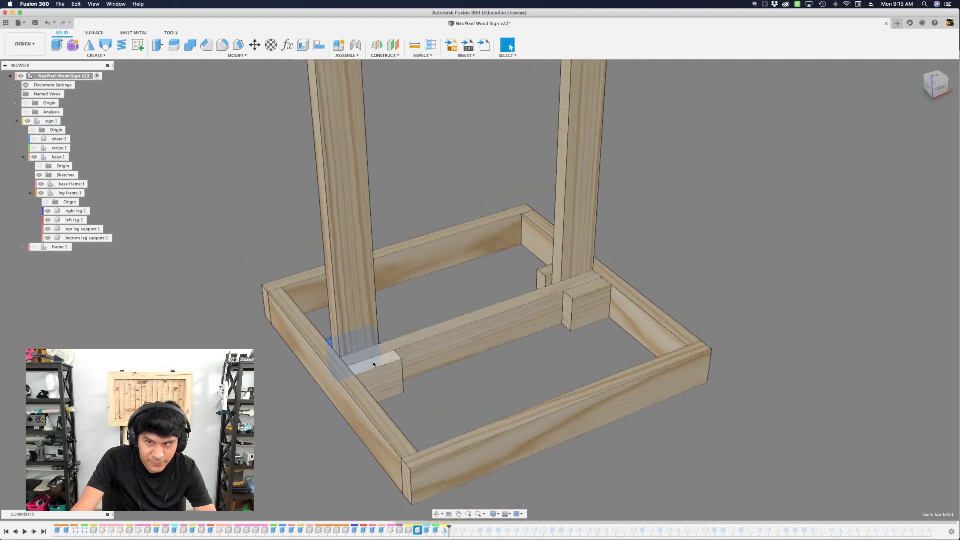
middle_click_drag(375, 364, 391, 414, "shift")
scroll(330, 398, "down", 3)
left_click(330, 394)
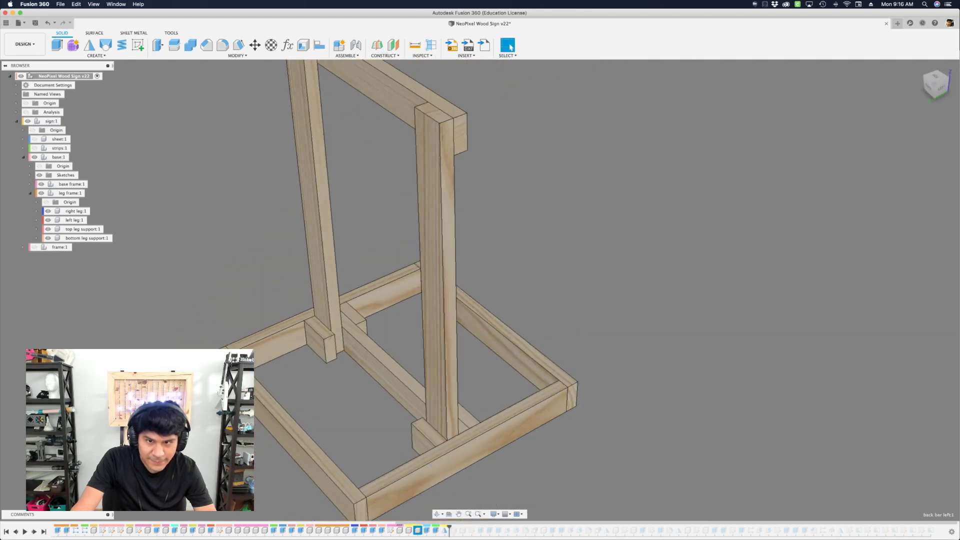
scroll(300, 335, "up", 3)
scroll(300, 333, "down", 3)
scroll(300, 333, "down", 3)
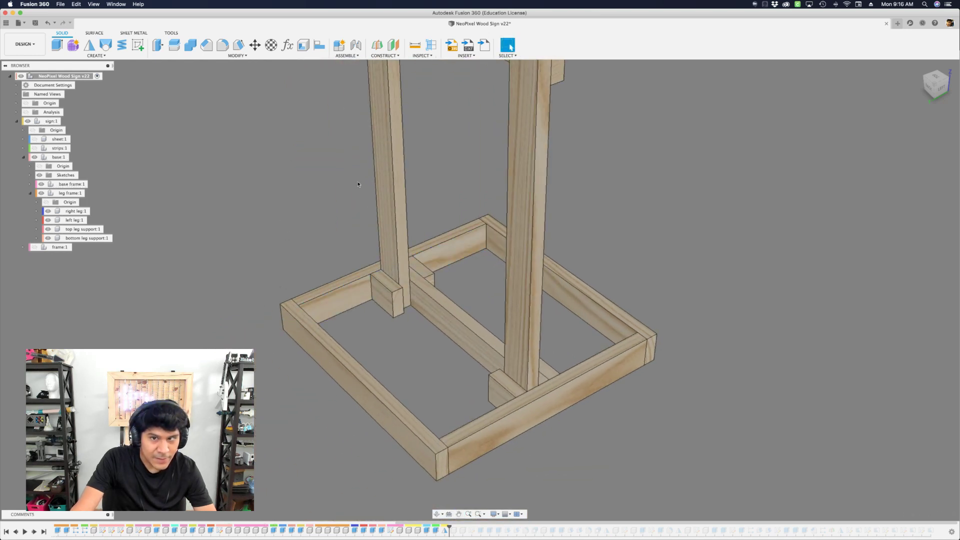
Temporarily hide the leg frame to examine the support blocks inside the base frame, and show it again.
left_click(383, 182)
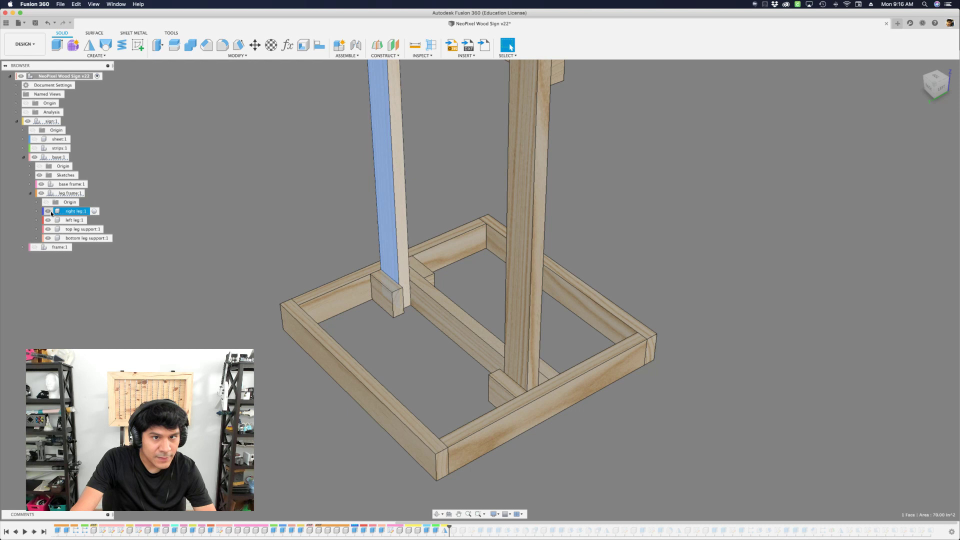
left_click(41, 193)
scroll(290, 383, "down", 3)
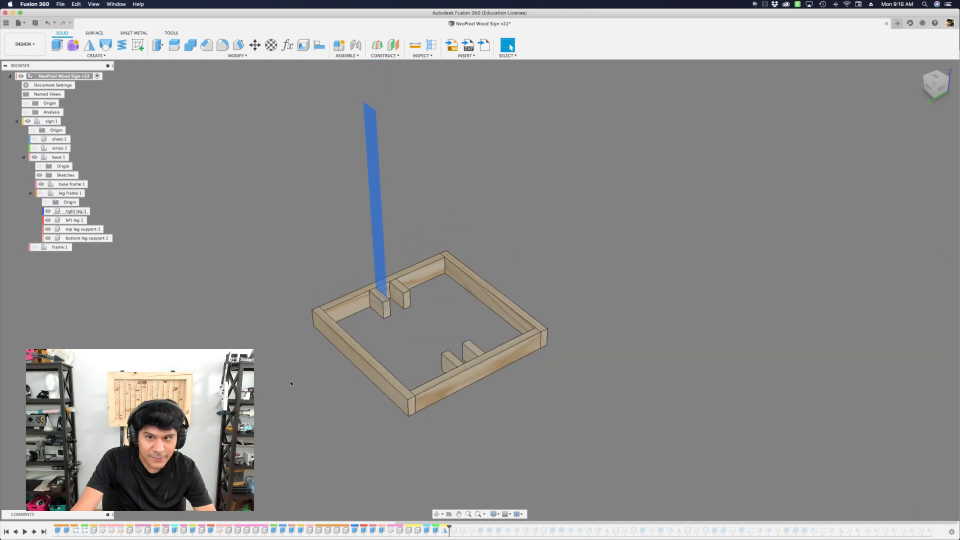
middle_click_drag(290, 383, 369, 326, "shift")
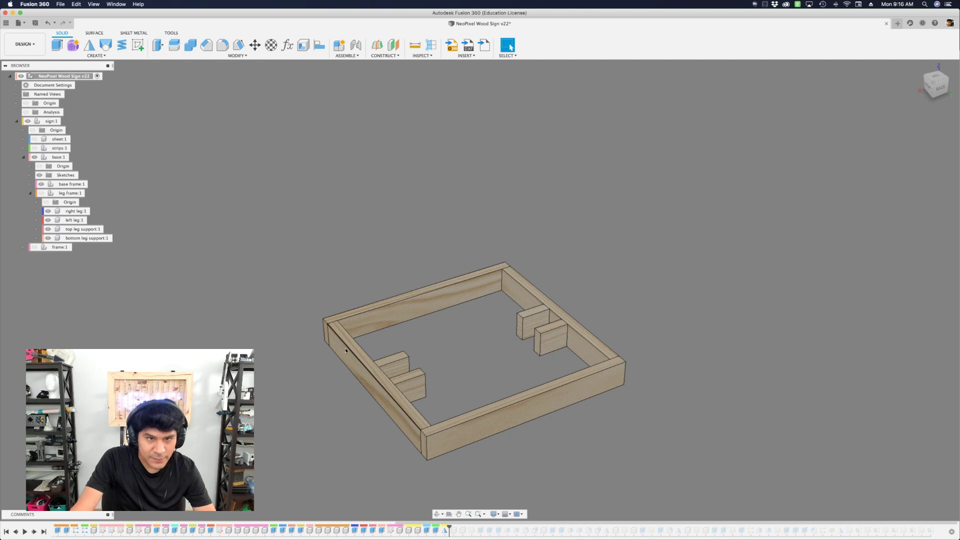
left_click(42, 193)
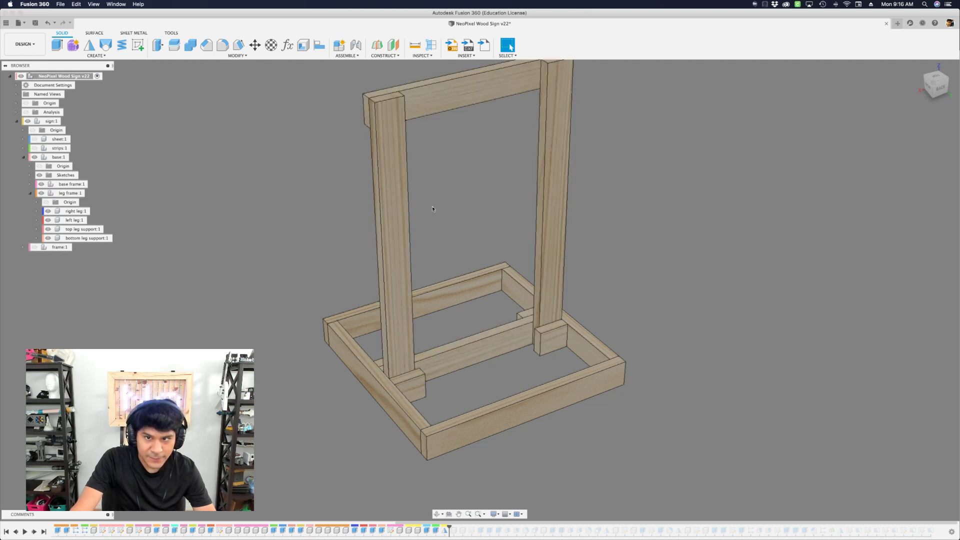
scroll(341, 415, "up", 5)
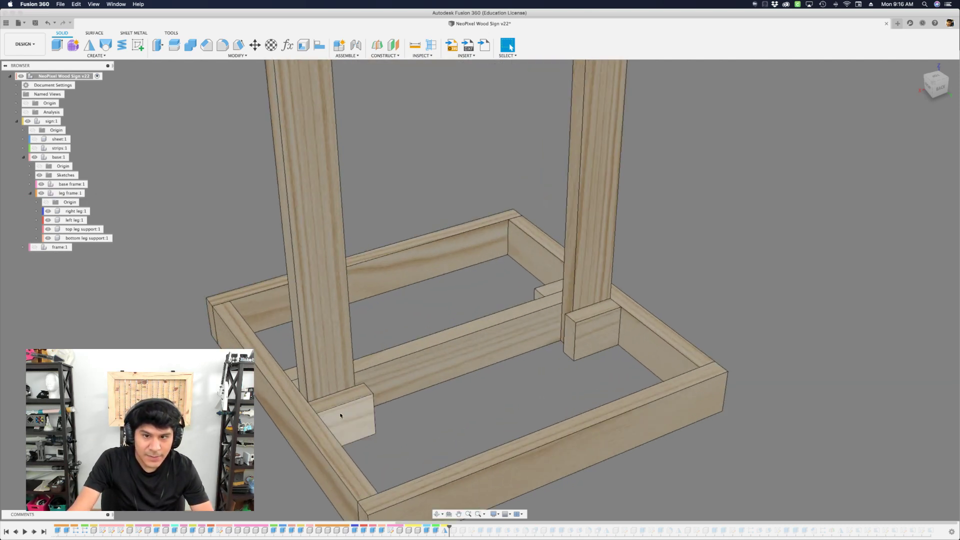
mouse_move(321, 342)
left_mouse_down()
mouse_move(324, 253)
mouse_move(324, 350)
left_mouse_up()
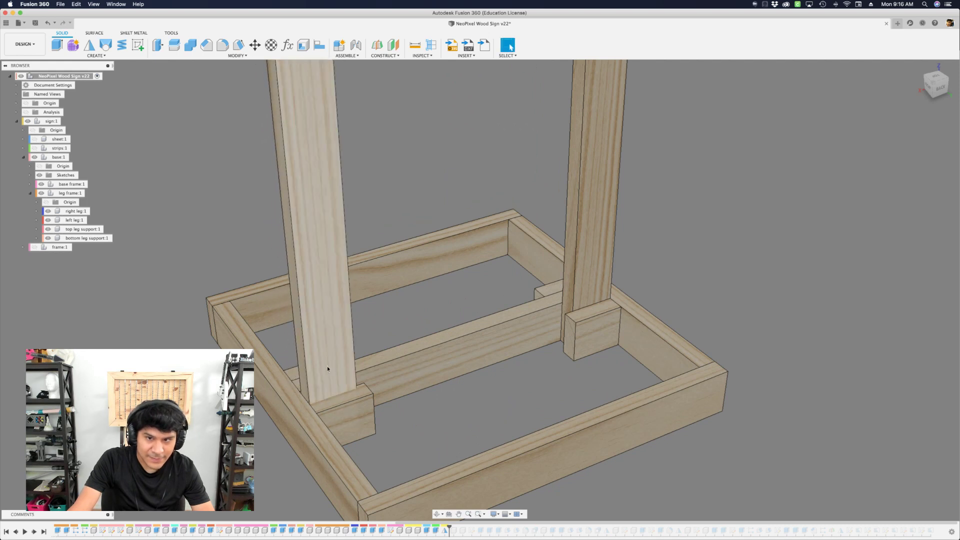
Try moving the leg frame component by -1.00 in along Z between the support blocks.
scroll(410, 360, "down", 2)
left_click(61, 194)
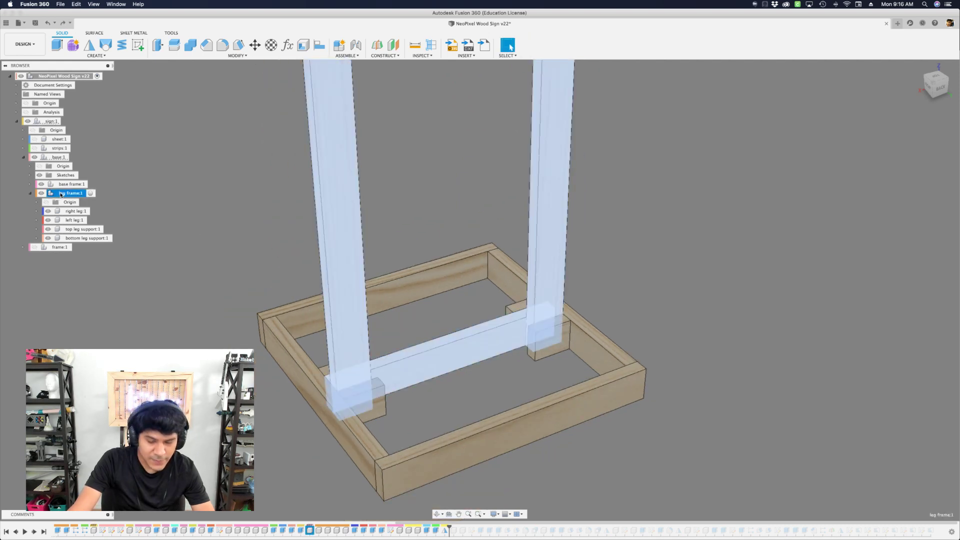
key("m")
mouse_move(437, 340)
left_mouse_down()
mouse_move(428, 298)
mouse_move(437, 373)
mouse_move(439, 260)
mouse_move(448, 345)
left_mouse_up()
middle_click_drag(448, 350, 399, 325, "shift")
scroll(358, 326, "up", 2)
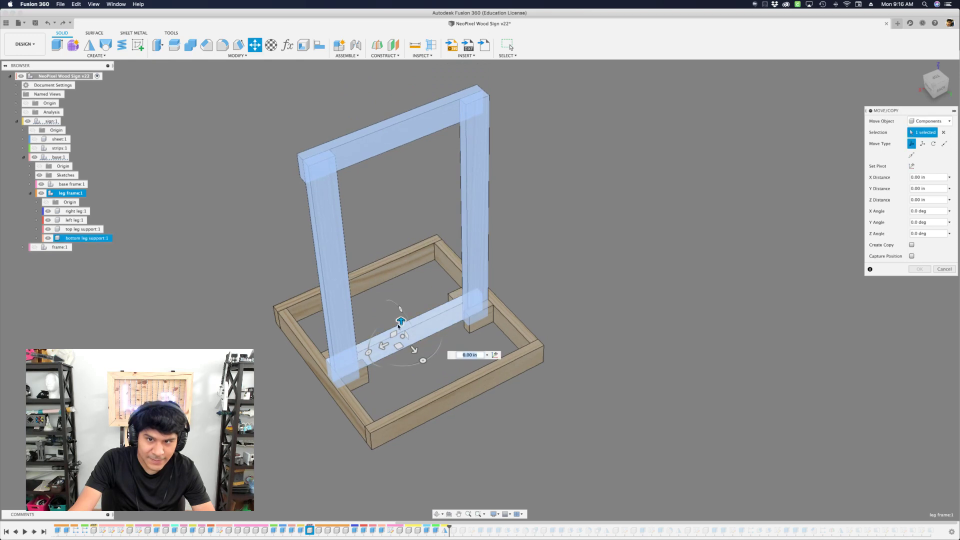
mouse_move(398, 325)
left_mouse_down()
mouse_move(396, 364)
mouse_move(396, 279)
mouse_move(398, 326)
left_mouse_up()
key("Return")
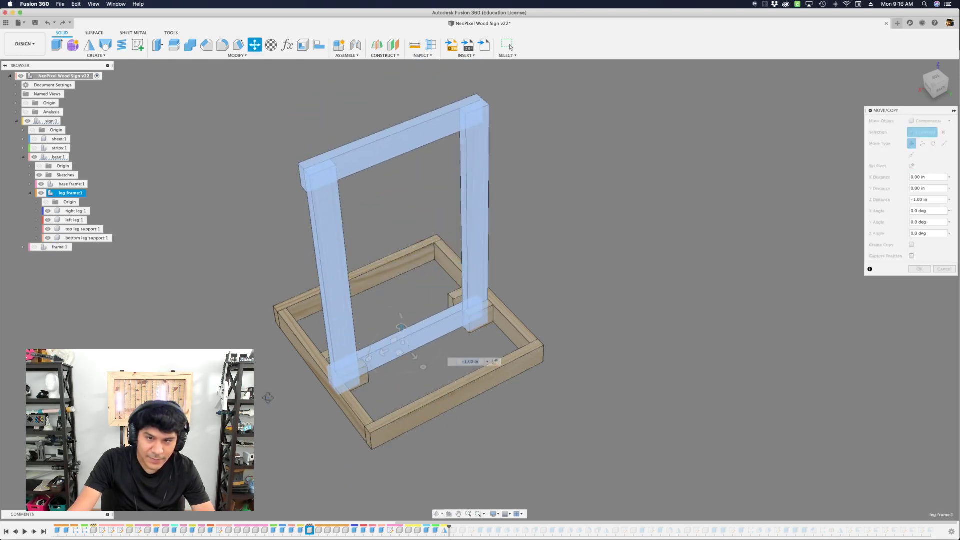
Measure the distance between the faces of the paired support blocks around one leg, and clear the selection.
middle_click_drag(268, 398, 240, 375, "shift")
scroll(327, 333, "up", 3)
left_click(338, 331)
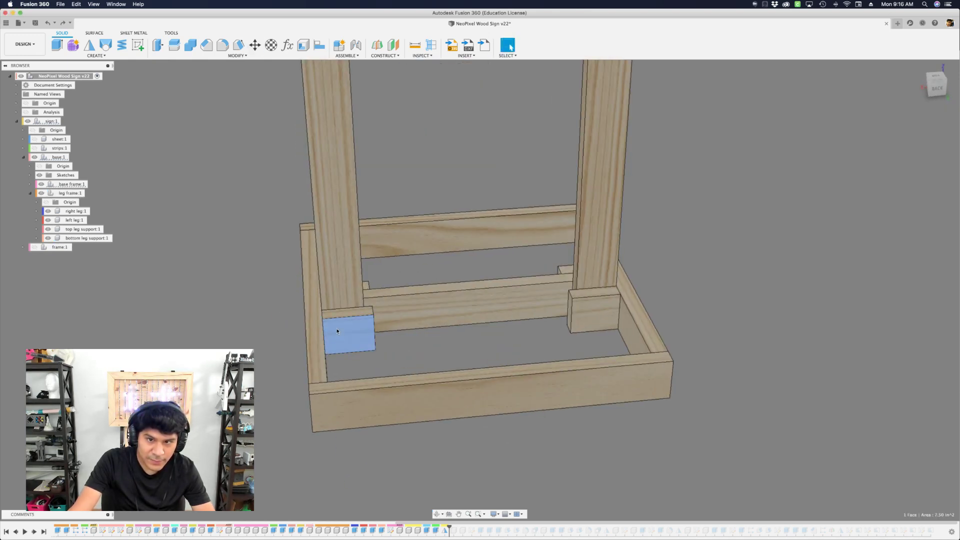
middle_click_drag(337, 331, 364, 371, "shift")
left_click(606, 358)
middle_click_drag(606, 357, 425, 338, "shift")
left_click(362, 304, "shift")
scroll(362, 304, "down", 1)
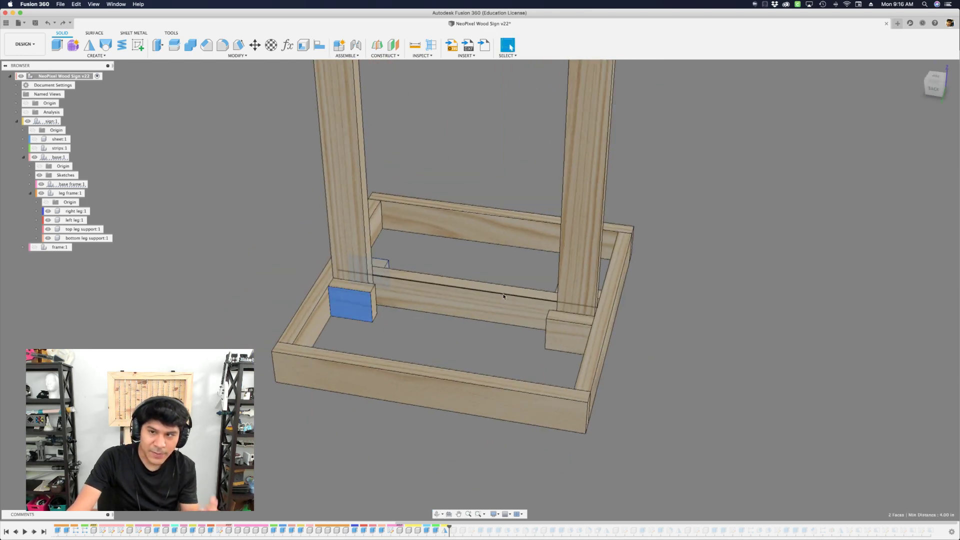
scroll(503, 296, "down", 2)
left_click(302, 292)
scroll(295, 294, "down", 3)
scroll(287, 296, "up", 2)
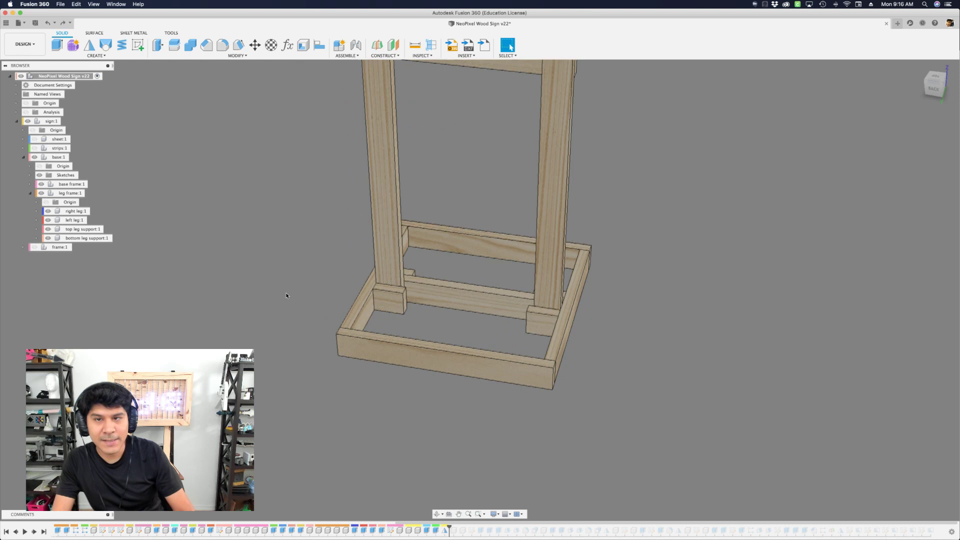
Advance the design history past the first corner brackets features and show the strips component again.
scroll(286, 295, "down", 3)
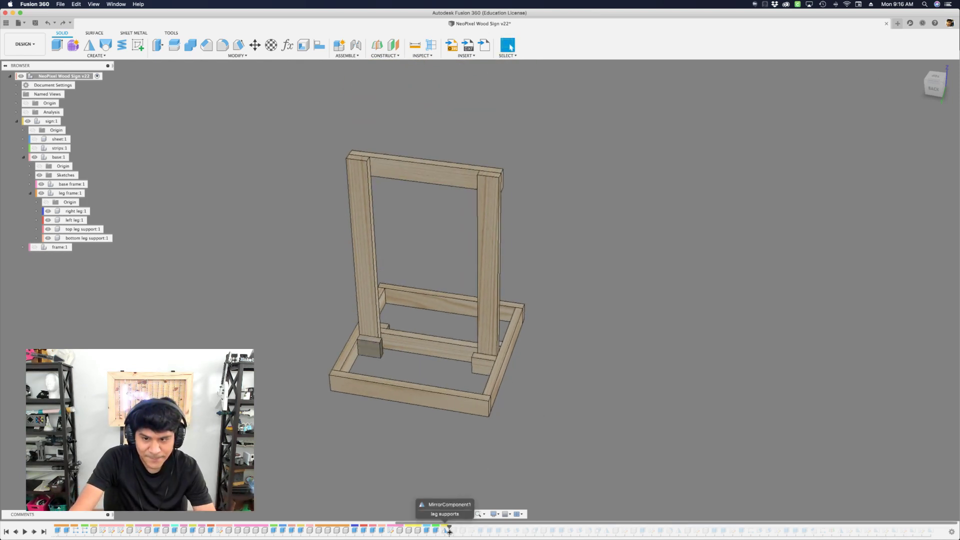
left_click_drag(449, 530, 503, 531)
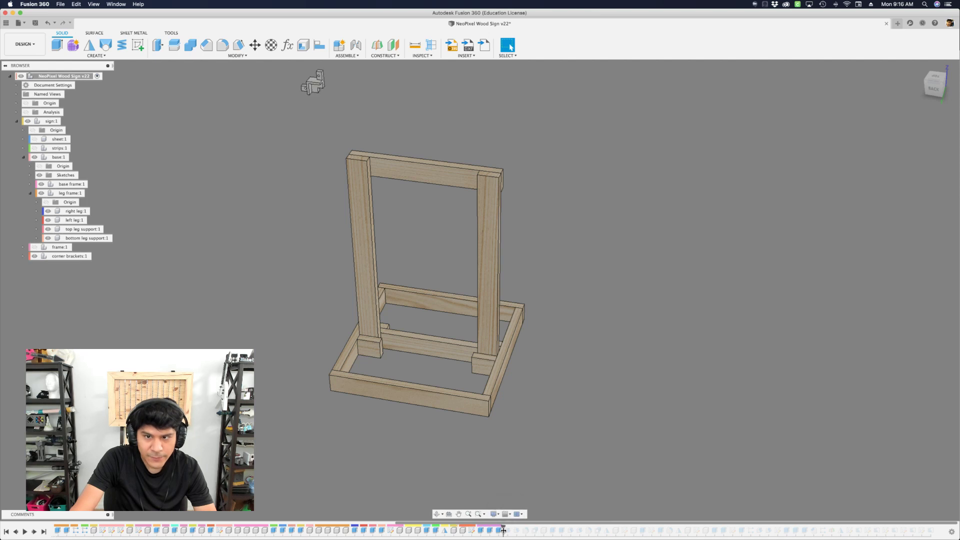
left_click(34, 148)
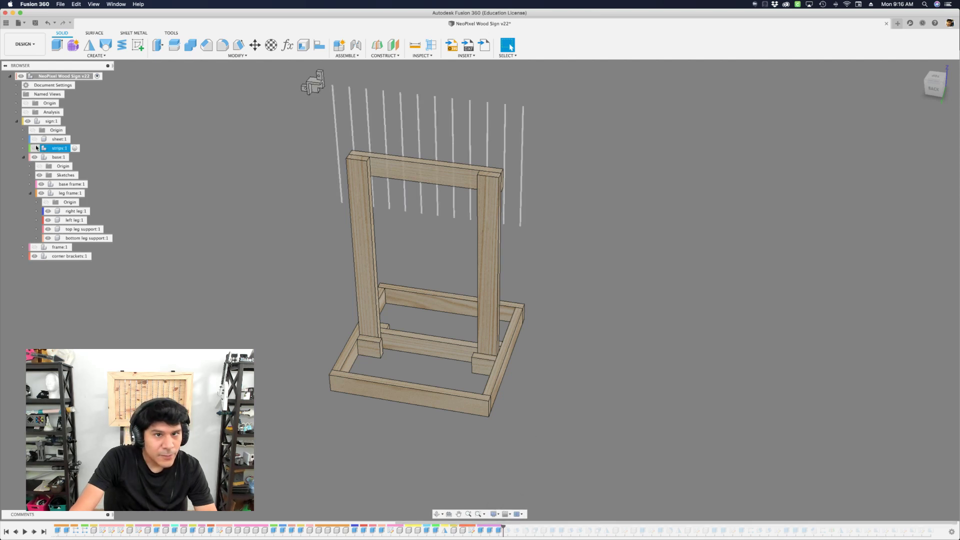
Show the sheet and frame components and examine how the first corner bracket sits between them.
left_click(35, 139)
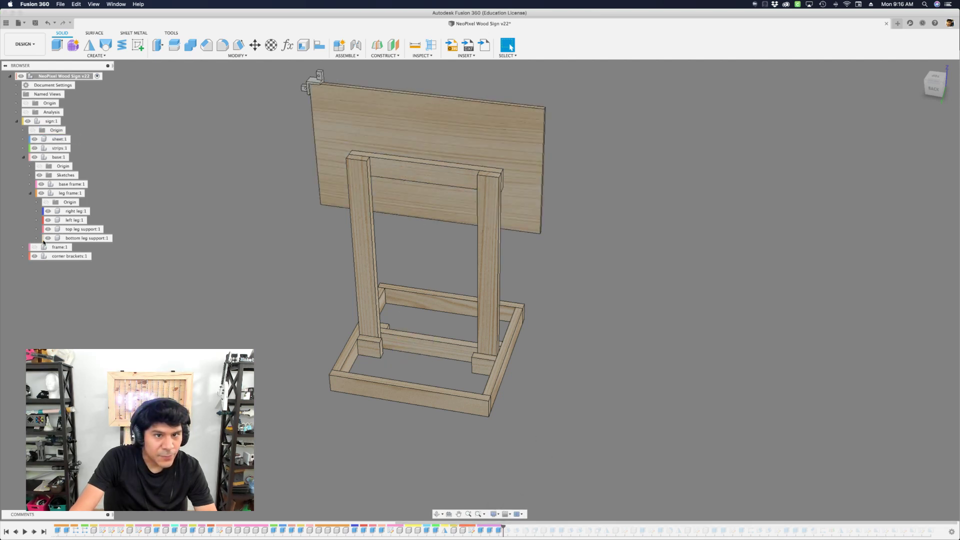
left_click(35, 247)
middle_click_drag(187, 260, 310, 315, "shift")
scroll(489, 190, "up", 5)
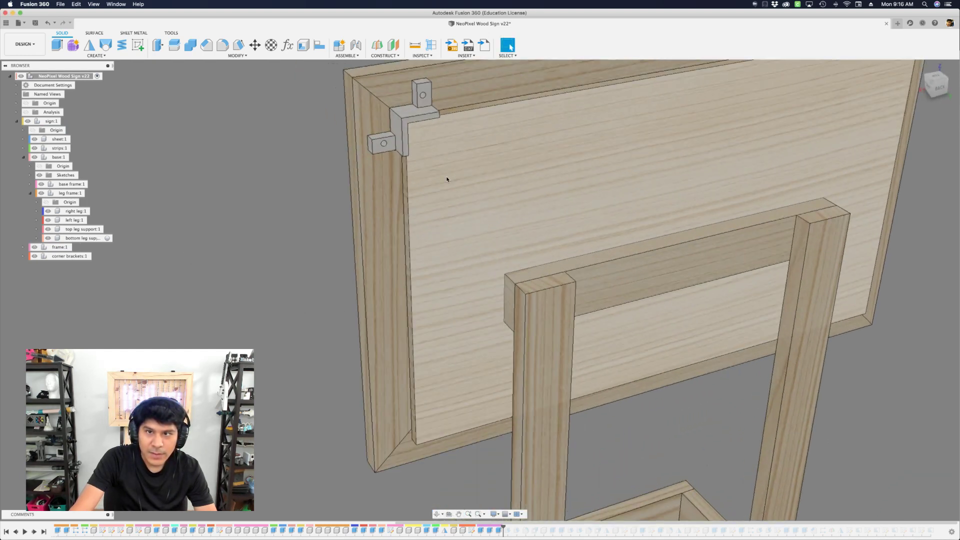
scroll(488, 190, "down", 3)
scroll(489, 160, "up", 3)
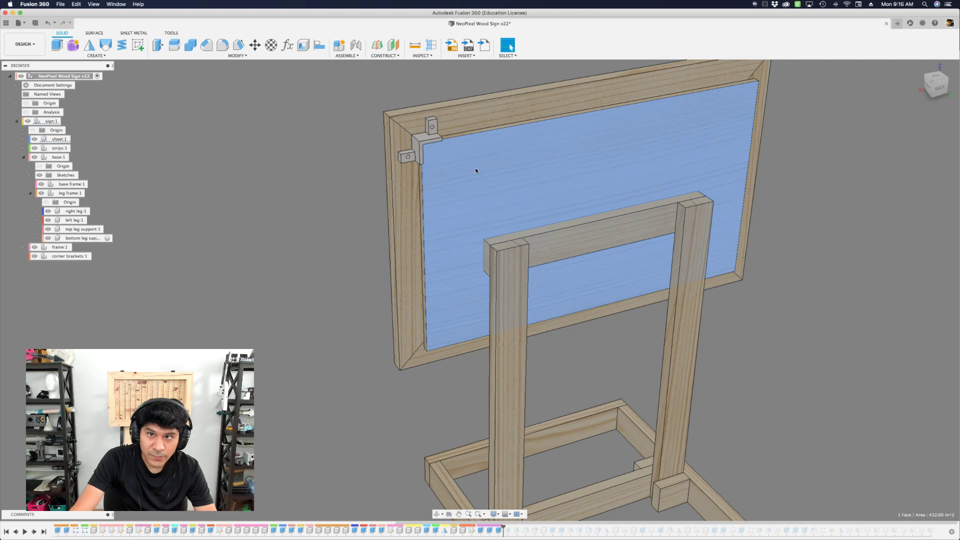
middle_click_drag(475, 167, 385, 212, "shift")
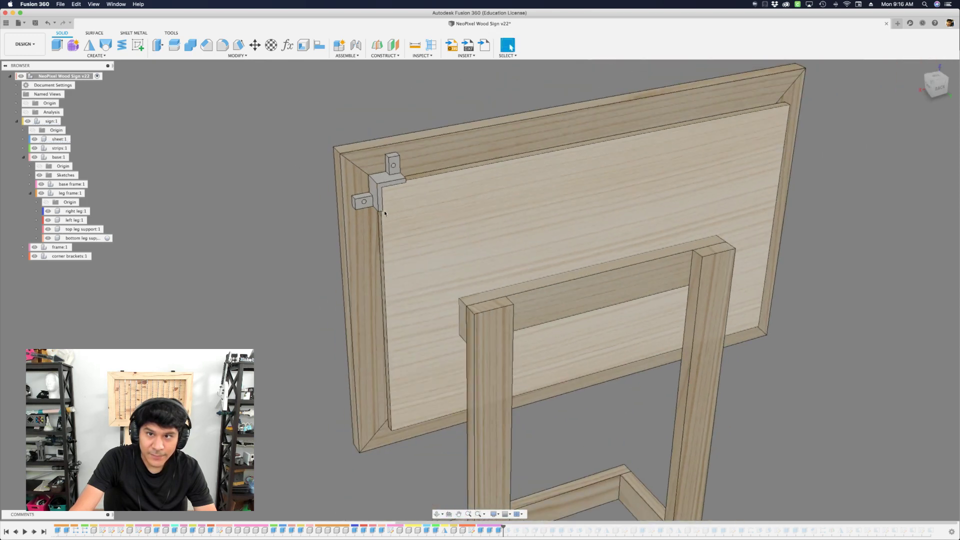
middle_click_drag(317, 234, 380, 268)
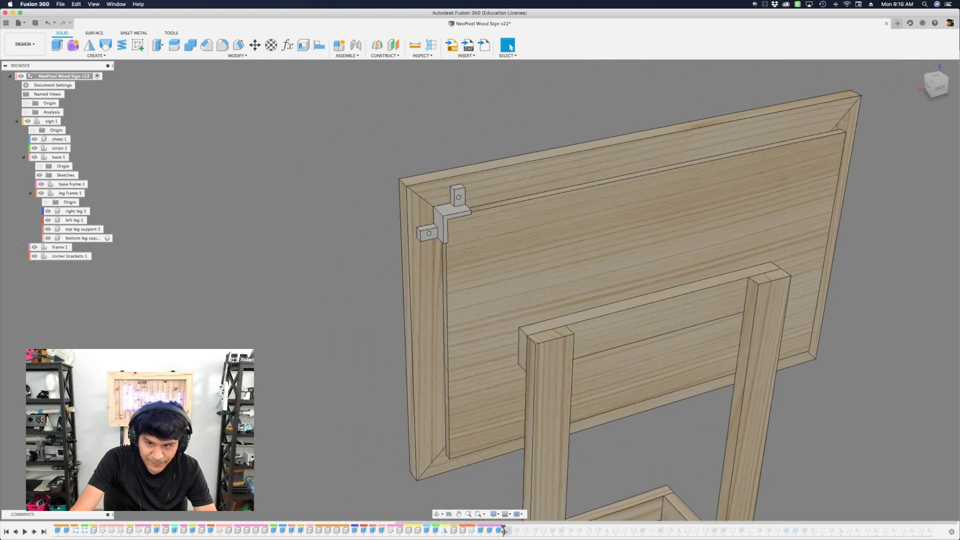
Advance the design history past the corner bracket's shaping features and examine its tabs and fit against the sheet and frame.
left_click_drag(504, 530, 533, 532)
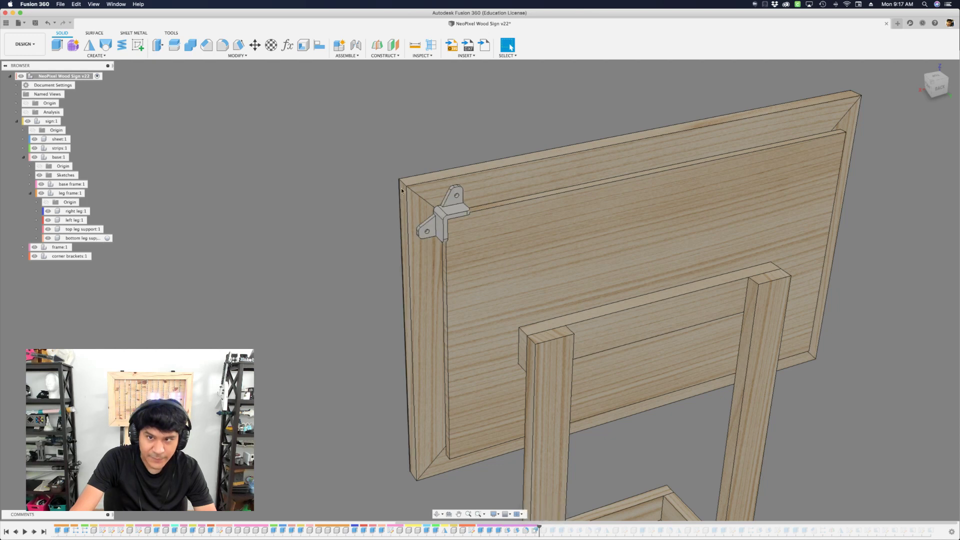
scroll(426, 205, "up", 4)
scroll(402, 227, "down", 3)
middle_click_drag(321, 266, 353, 272, "shift")
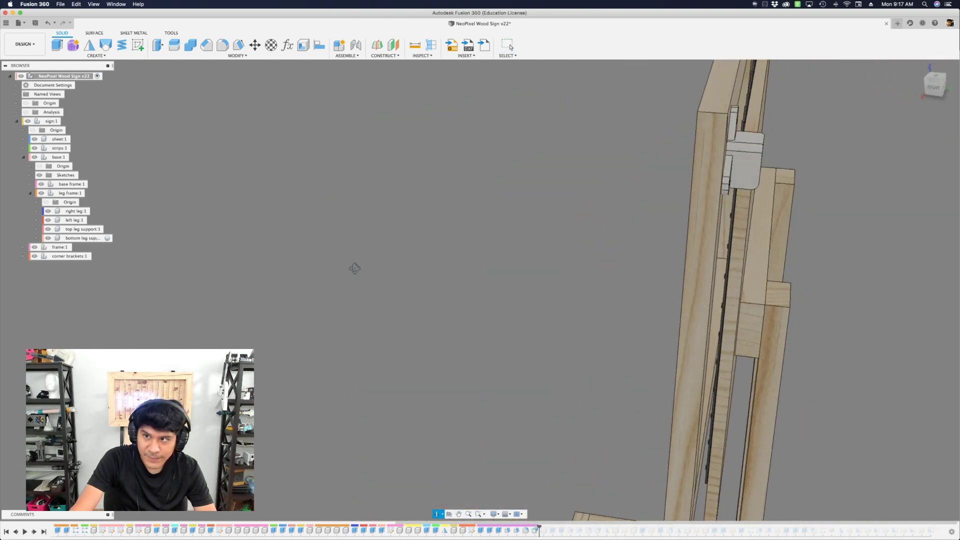
middle_click_drag(354, 268, 343, 245, "shift")
middle_click_drag(657, 150, 460, 197)
scroll(570, 148, "up", 5)
scroll(538, 177, "up", 5)
left_click(495, 174)
left_click(460, 197)
scroll(319, 199, "down", 3)
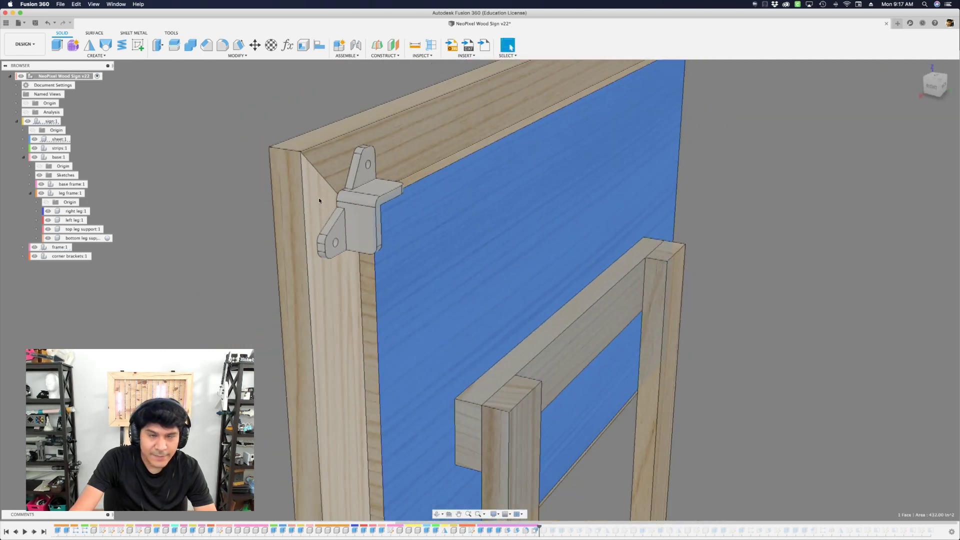
Hide the sheet and measure the distance between the corner bracket's inner face and the frame's top rail, and clear the selection.
left_click(34, 148)
left_click(34, 139)
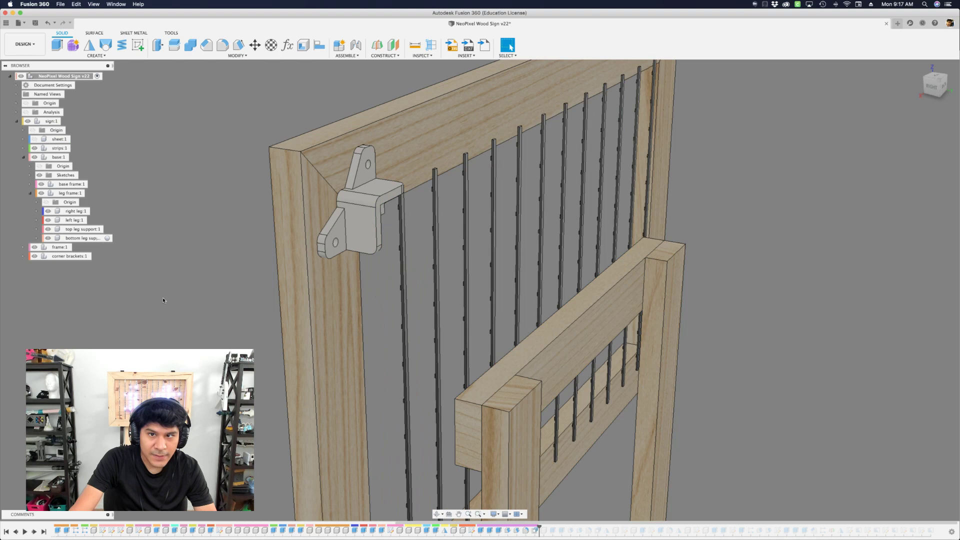
middle_click_drag(160, 305, 102, 302, "shift")
scroll(259, 170, "up", 10)
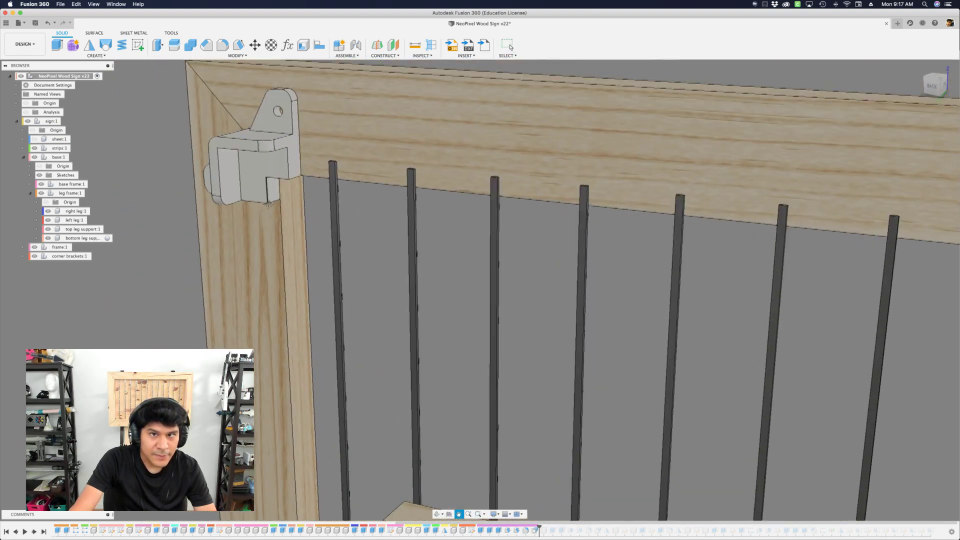
left_click(259, 171)
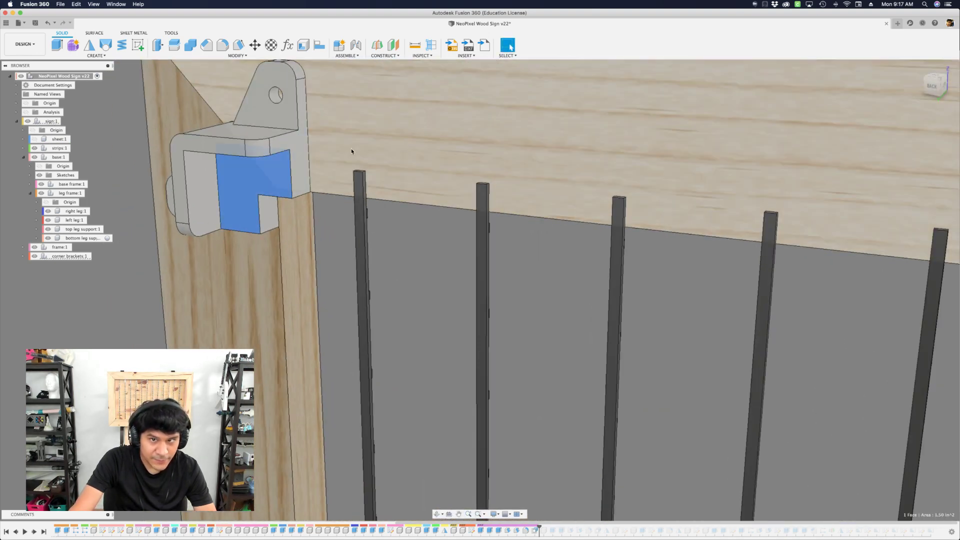
left_click(351, 148, "shift")
scroll(351, 149, "down", 2)
scroll(351, 152, "down", 5)
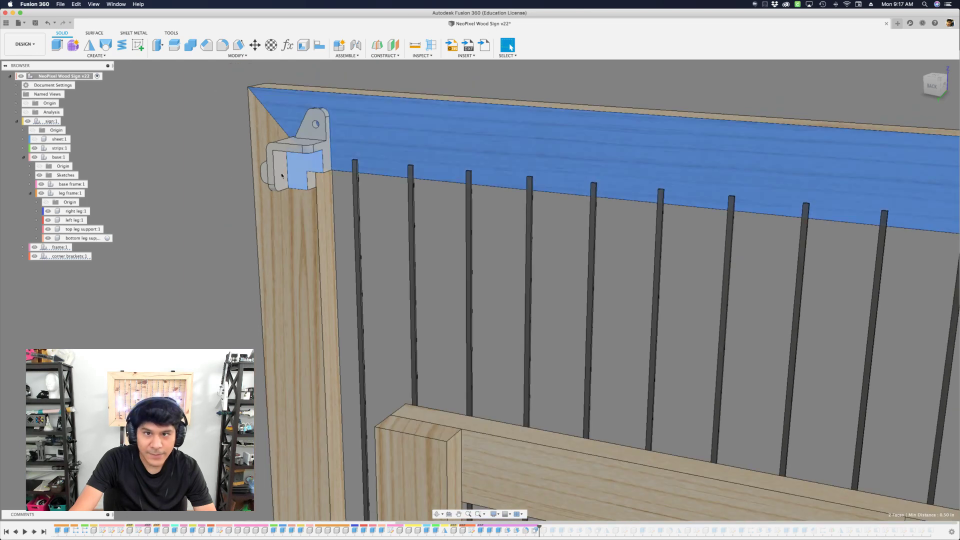
left_click(197, 203)
mouse_move(202, 200)
middle_mouse_down("shift")
mouse_move(180, 208)
mouse_move(195, 195)
mouse_move(220, 200)
middle_mouse_up("shift")
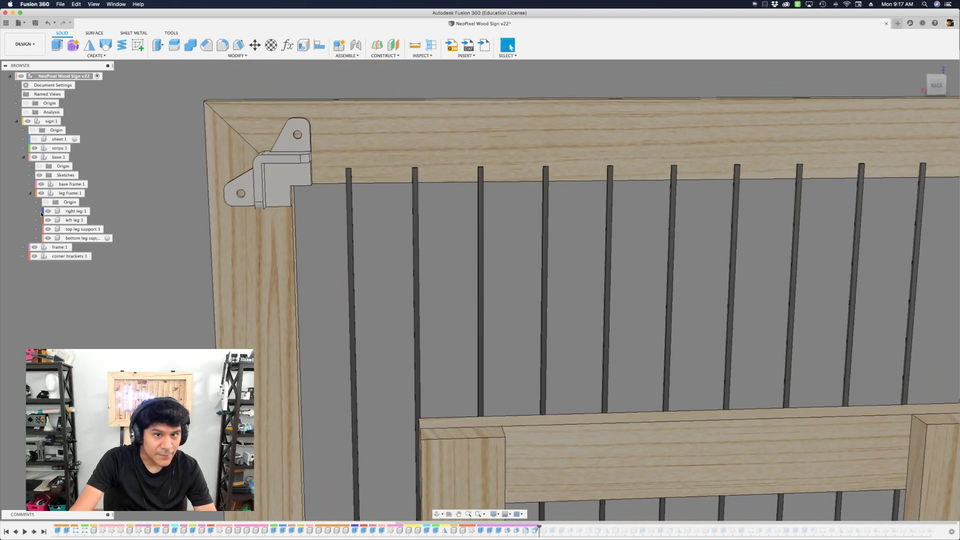
Show the sheet component again behind the corner bracket.
left_click(34, 140)
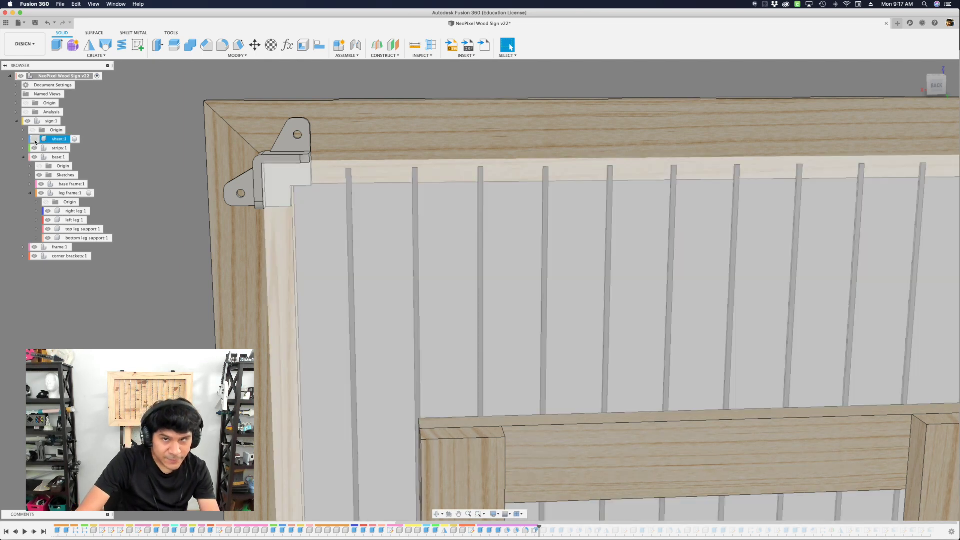
left_click(34, 139)
middle_click_drag(90, 160, 181, 195, "shift")
scroll(349, 200, "down", 3)
middle_click_drag(209, 306, 235, 252)
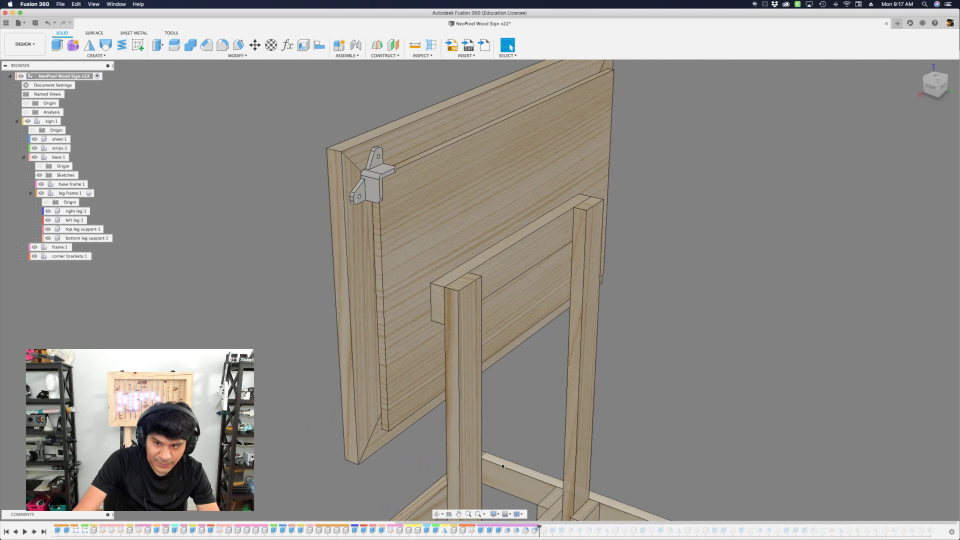
Advance the design history past the remaining corner brackets and examine them at all four corners of the sign.
left_click_drag(539, 531, 599, 538)
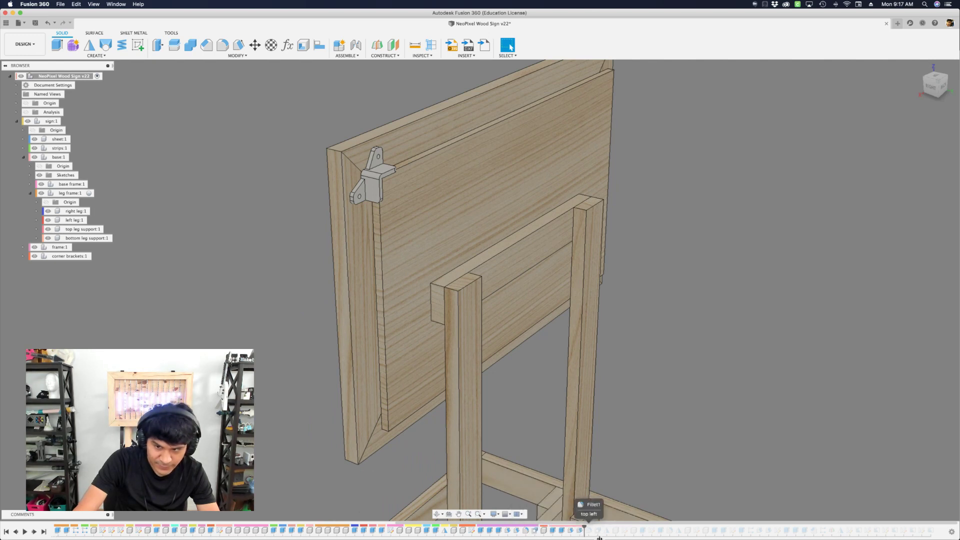
scroll(420, 401, "up", 3)
middle_click_drag(656, 401, 752, 255, "shift")
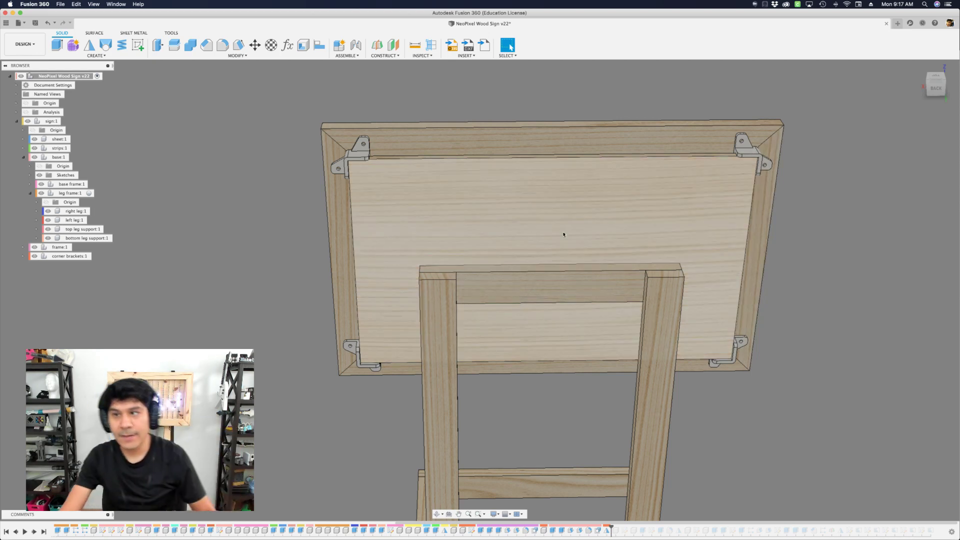
middle_click_drag(408, 184, 302, 302, "shift")
scroll(339, 362, "up", 5)
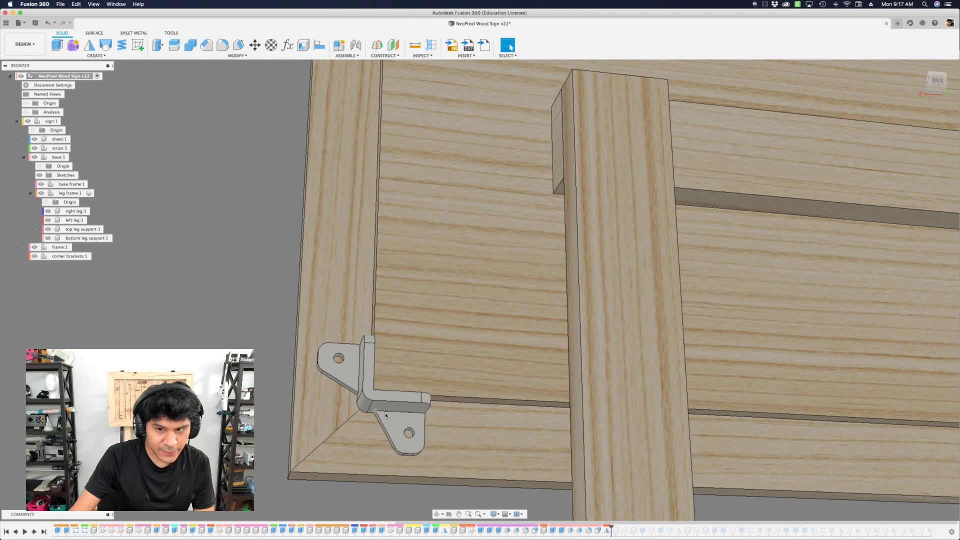
scroll(385, 414, "down", 8)
middle_click_drag(378, 400, 317, 435, "shift")
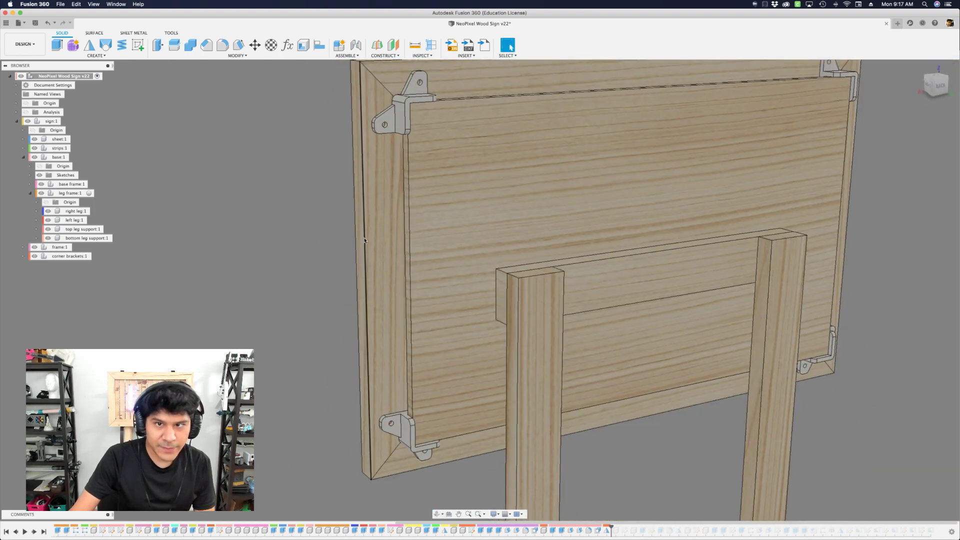
Check the angle between the back faces of the frame's top and side rails, and clear the selection.
middle_click_drag(356, 290, 354, 457)
left_click(380, 239)
left_click(363, 251, "shift")
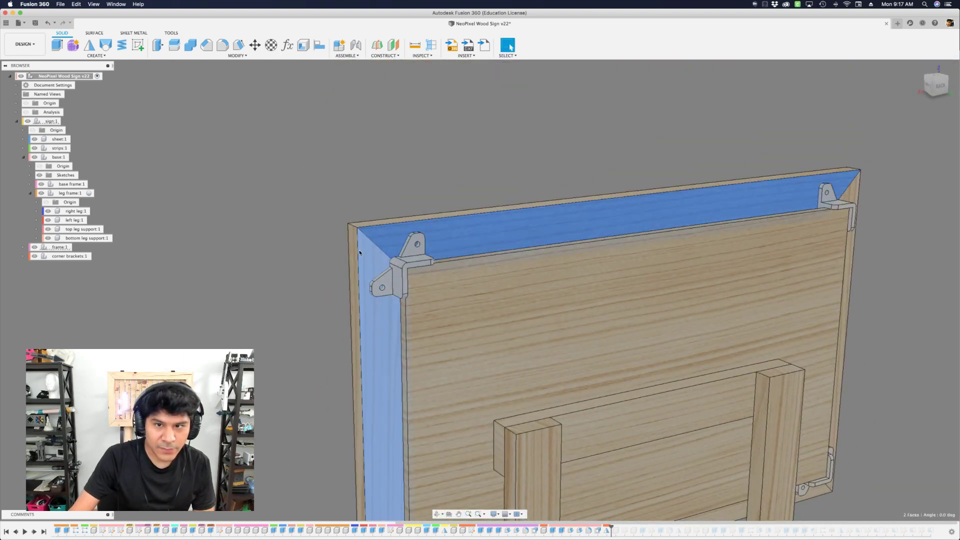
left_click(307, 246)
Examine one upper corner bracket closely, including its screw tabs, its side face and how it wraps the sheet's corner.
scroll(428, 321, "up", 6)
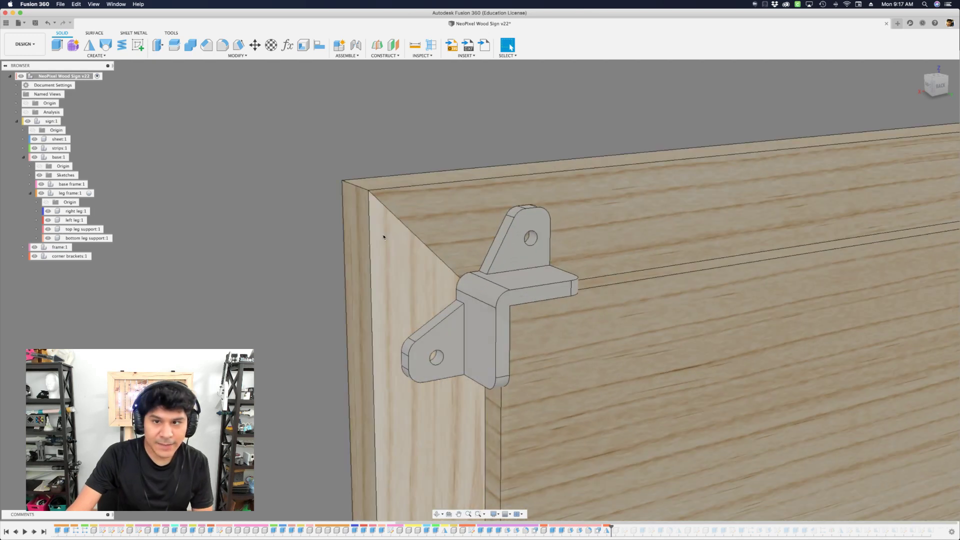
scroll(480, 270, "down", 6)
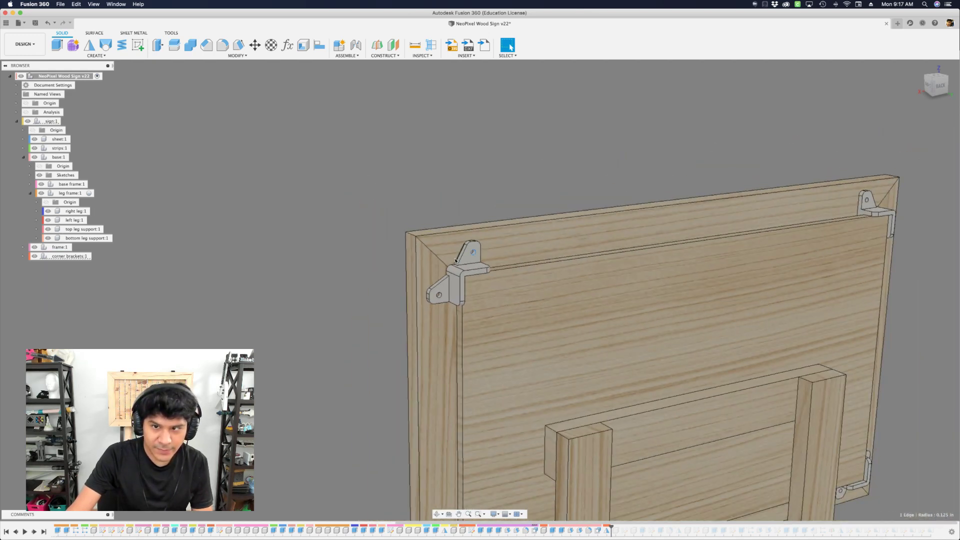
mouse_move(375, 317)
middle_mouse_down("shift")
mouse_move(386, 328)
mouse_move(394, 319)
middle_mouse_up("shift")
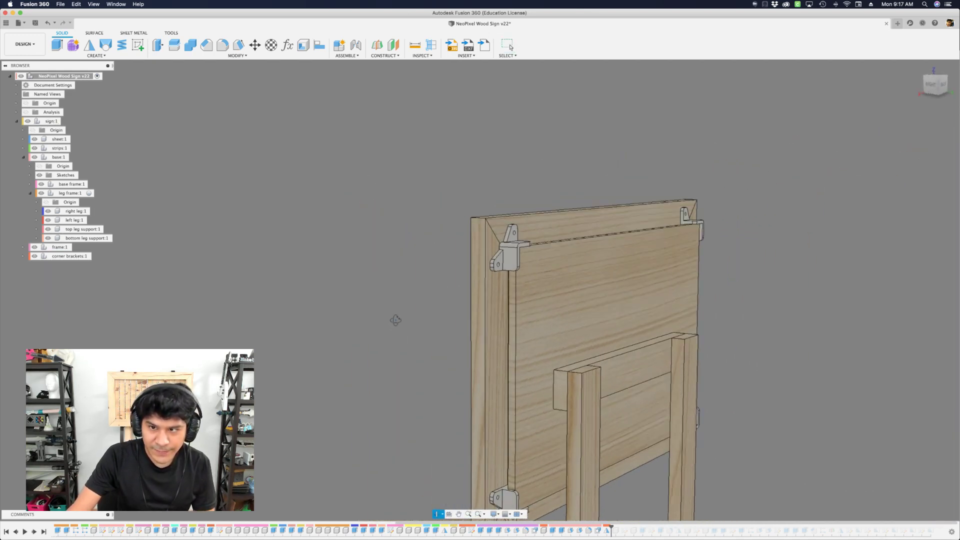
scroll(519, 248, "up", 5)
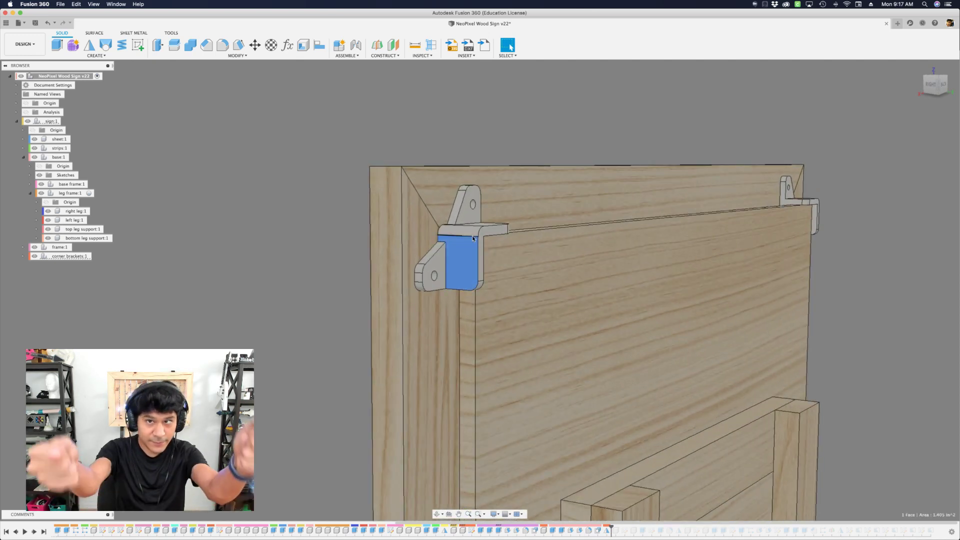
scroll(473, 239, "down", 5)
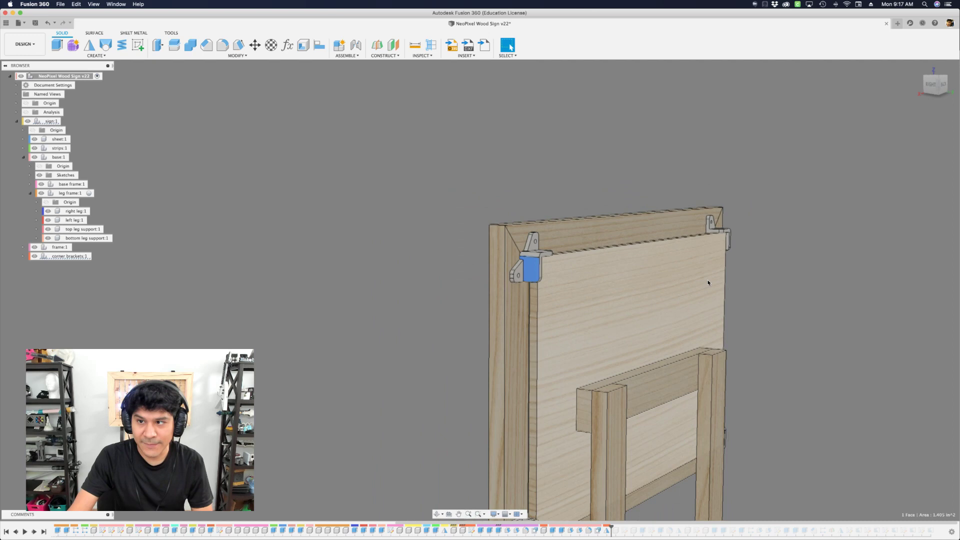
scroll(736, 256, "up", 1)
middle_click_drag(737, 256, 734, 306, "shift")
scroll(426, 248, "up", 5)
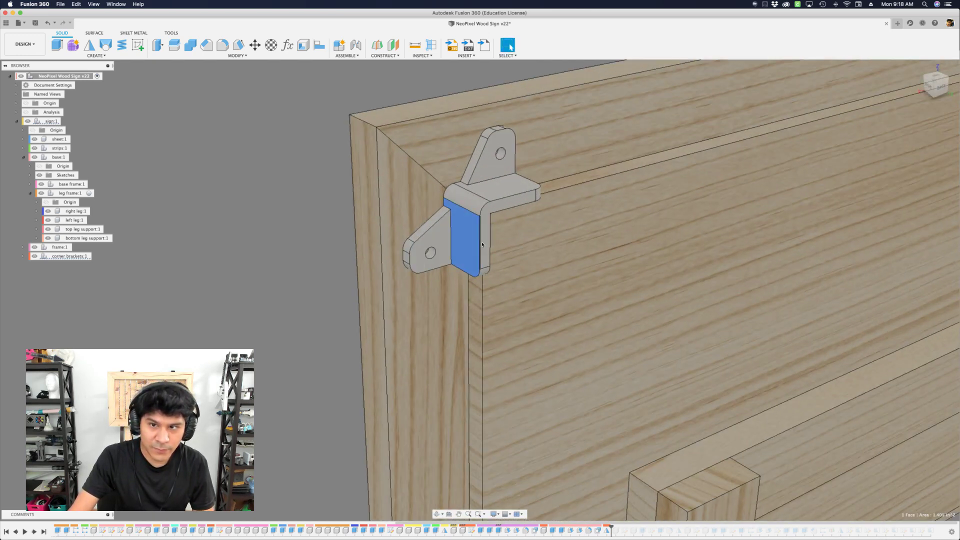
scroll(482, 244, "down", 5)
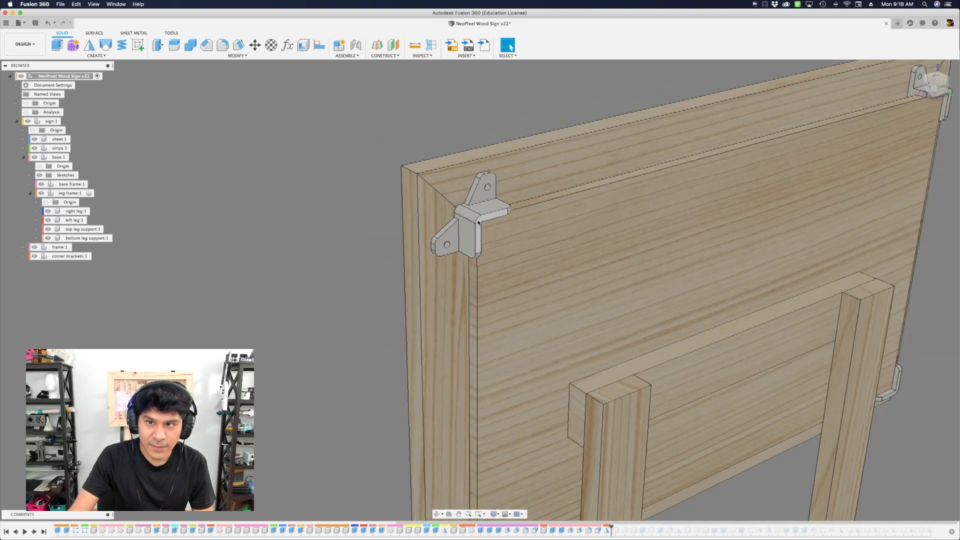
scroll(478, 223, "down", 5)
scroll(442, 247, "up", 6)
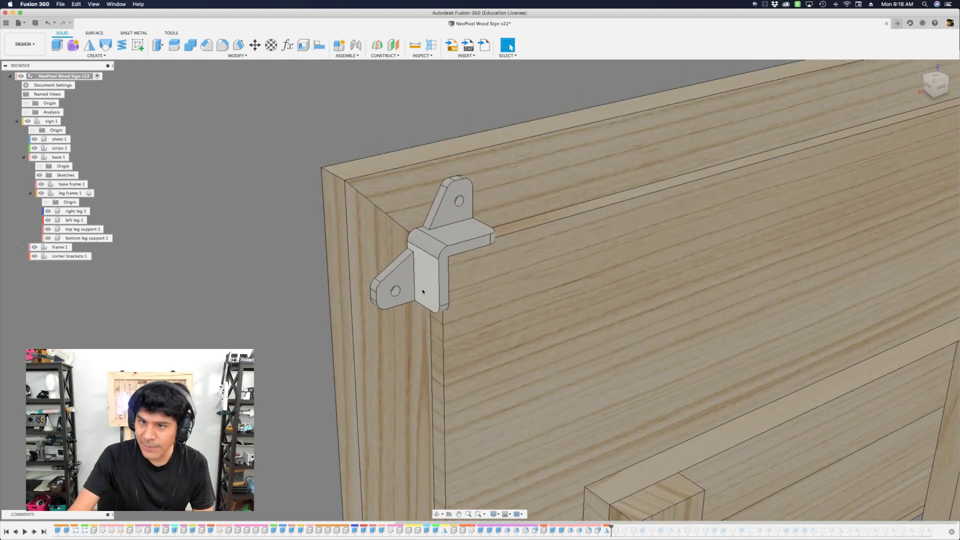
scroll(450, 246, "down", 2)
scroll(411, 295, "down", 3)
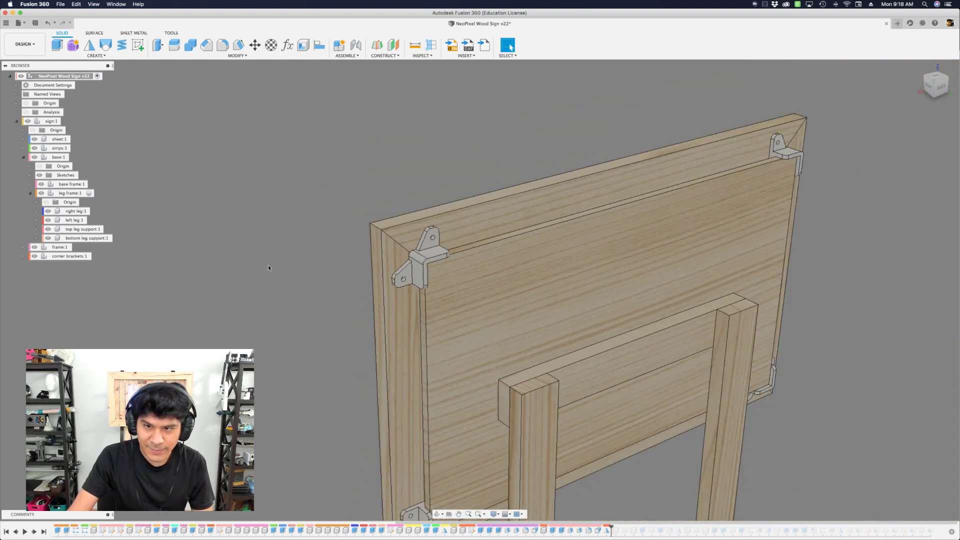
Examine the whole sign from behind, with its four corner brackets, legs and base frame.
middle_click_drag(268, 265, 313, 261, "shift")
scroll(261, 292, "down", 3)
scroll(280, 295, "up", 2)
mouse_move(313, 261)
middle_mouse_down("shift")
mouse_move(347, 279)
mouse_move(350, 266)
mouse_move(349, 324)
mouse_move(323, 261)
middle_mouse_up("shift")
scroll(318, 272, "down", 3)
scroll(350, 322, "up", 3)
middle_click_drag(469, 382, 450, 316, "shift")
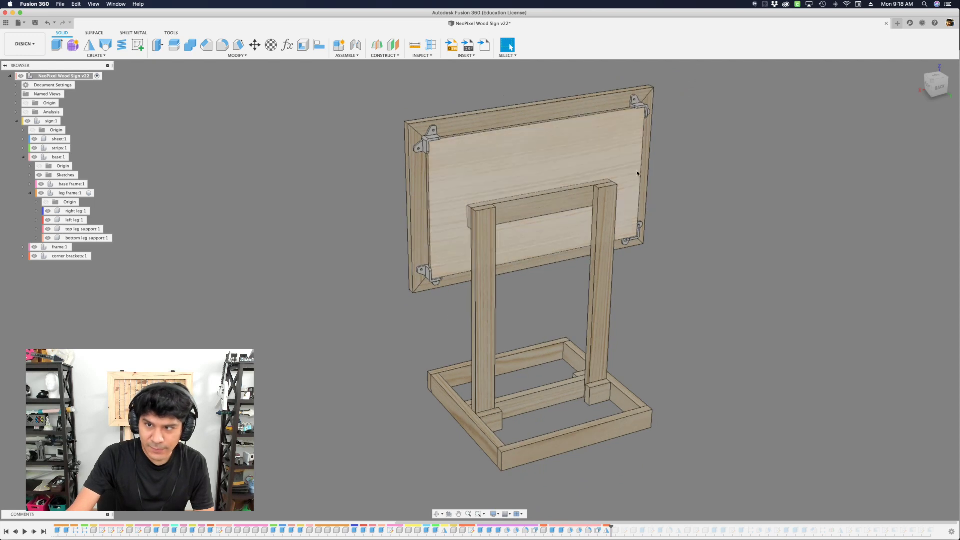
scroll(450, 316, "up", 3)
scroll(459, 271, "down", 3)
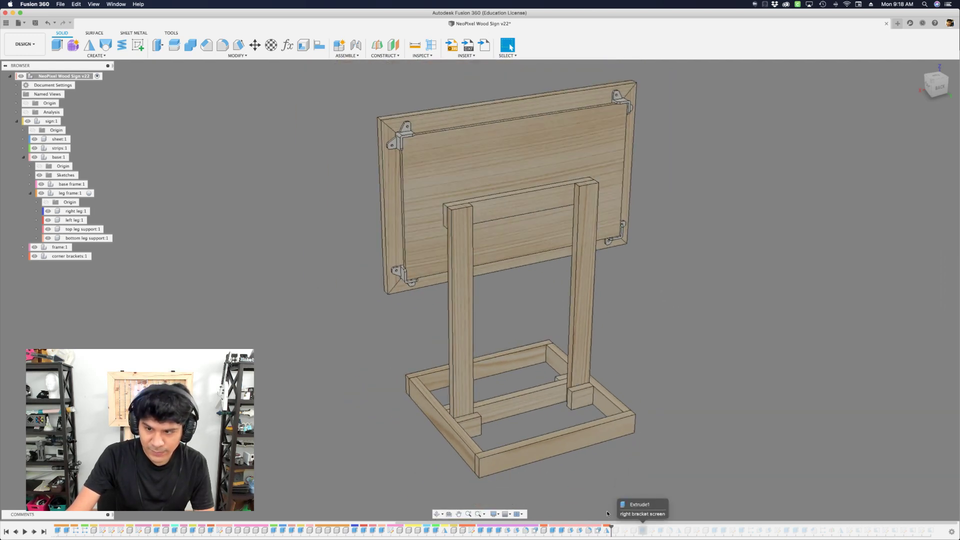
Advance the design history past the display brackets up to the strip spacers sketch, and examine the brackets on the top leg support.
left_click_drag(612, 530, 688, 530)
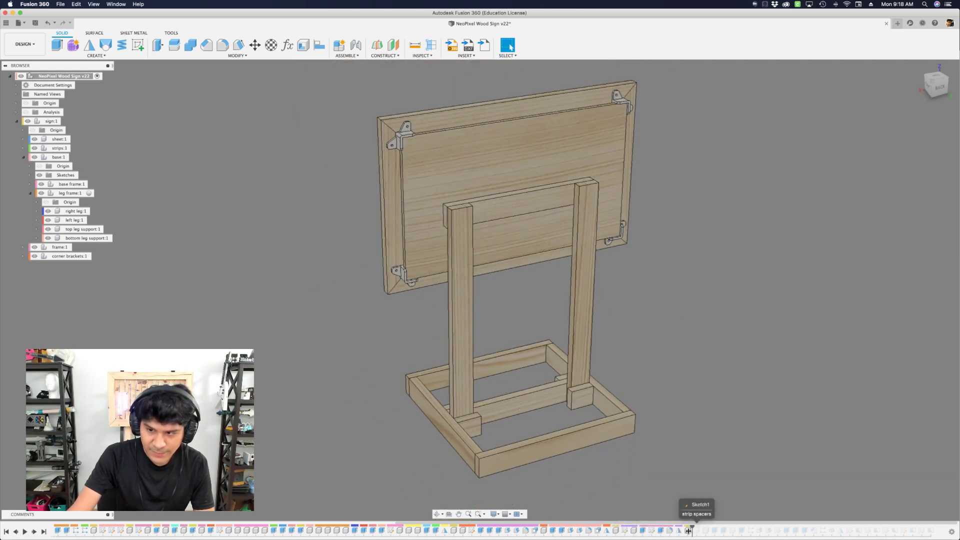
scroll(517, 154, "up", 5)
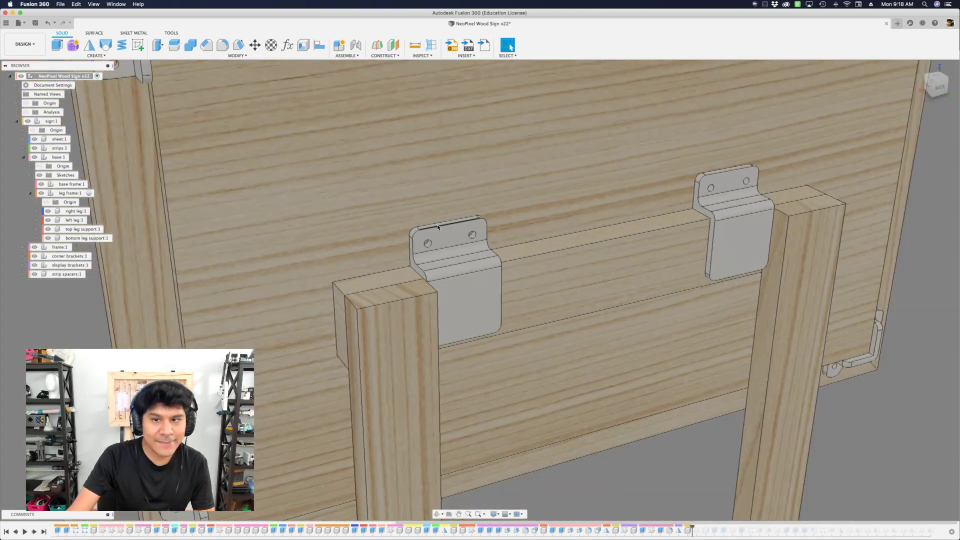
scroll(440, 205, "down", 5)
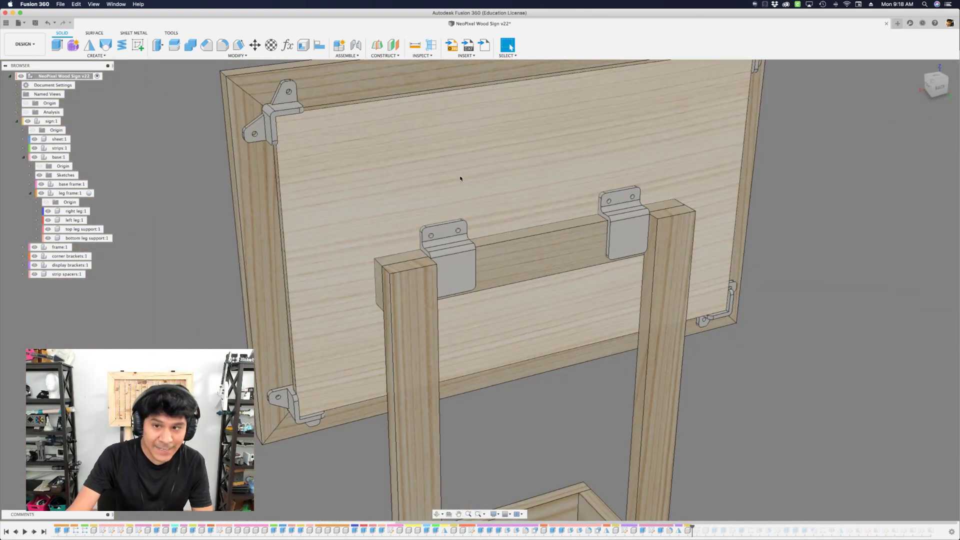
left_click(547, 241)
middle_click_drag(773, 309, 631, 282, "shift")
scroll(514, 259, "up", 3)
scroll(515, 257, "down", 5)
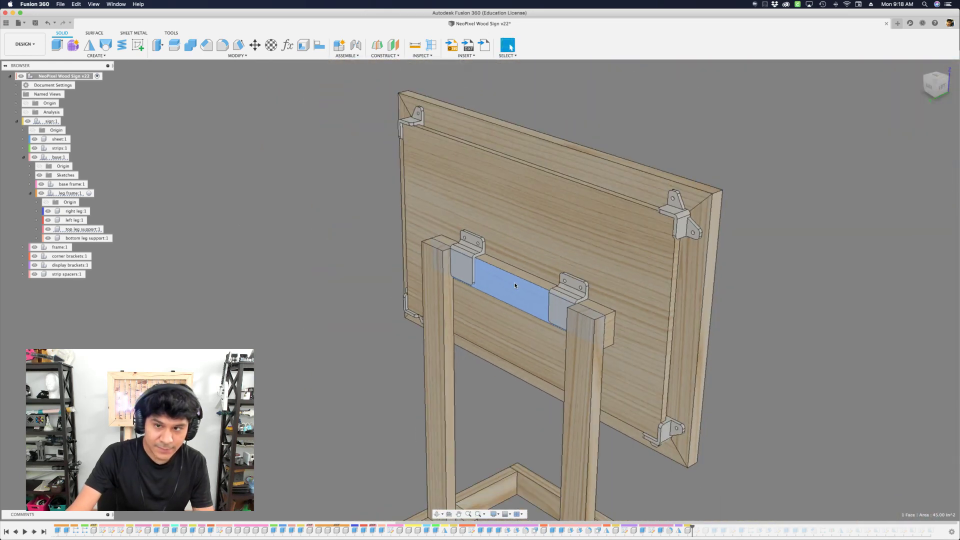
Check the length of the top leg support's upper edge, and examine the two display brackets hooked over the support from both sides.
scroll(494, 264, "up", 1)
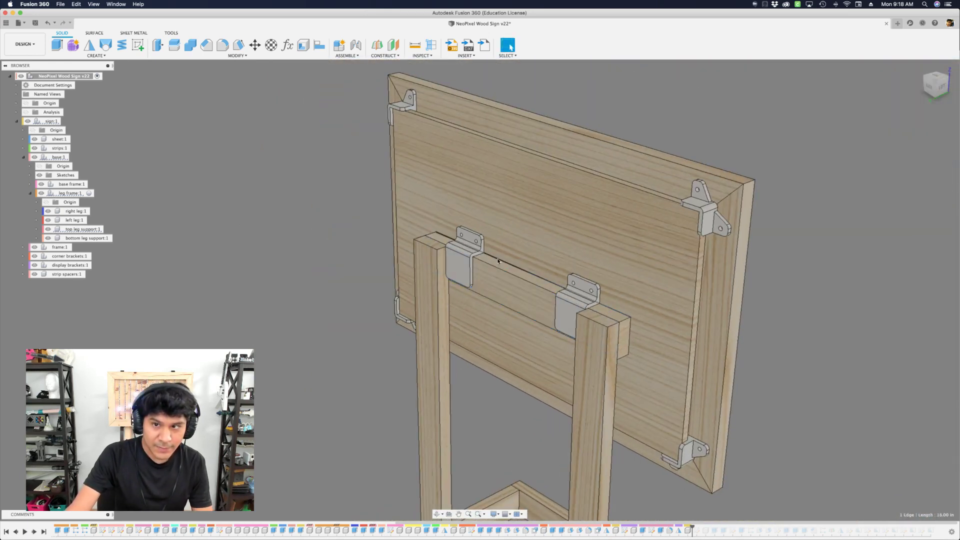
left_click(499, 264)
scroll(500, 264, "up", 3)
scroll(499, 264, "down", 2)
middle_click_drag(308, 303, 295, 299, "shift")
left_click(323, 257)
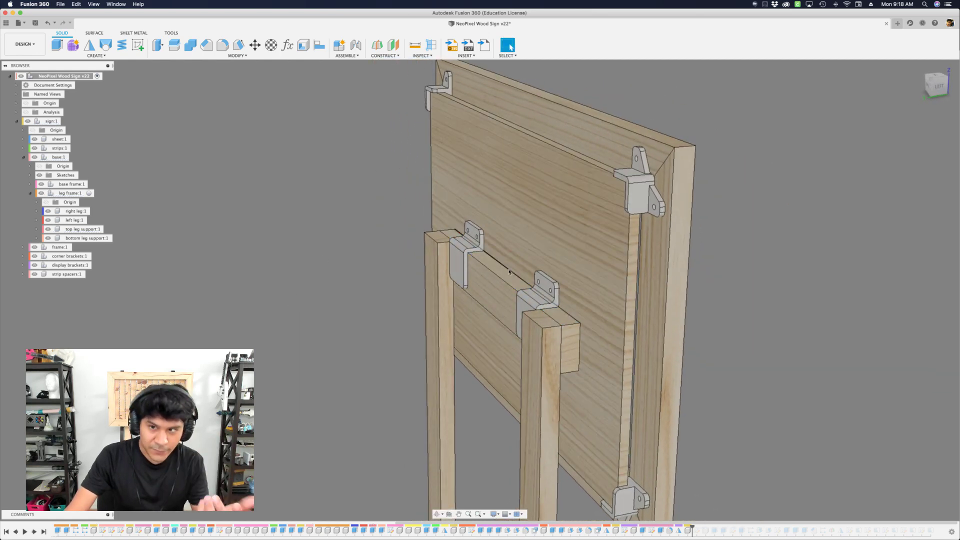
middle_click_drag(508, 268, 472, 259, "shift")
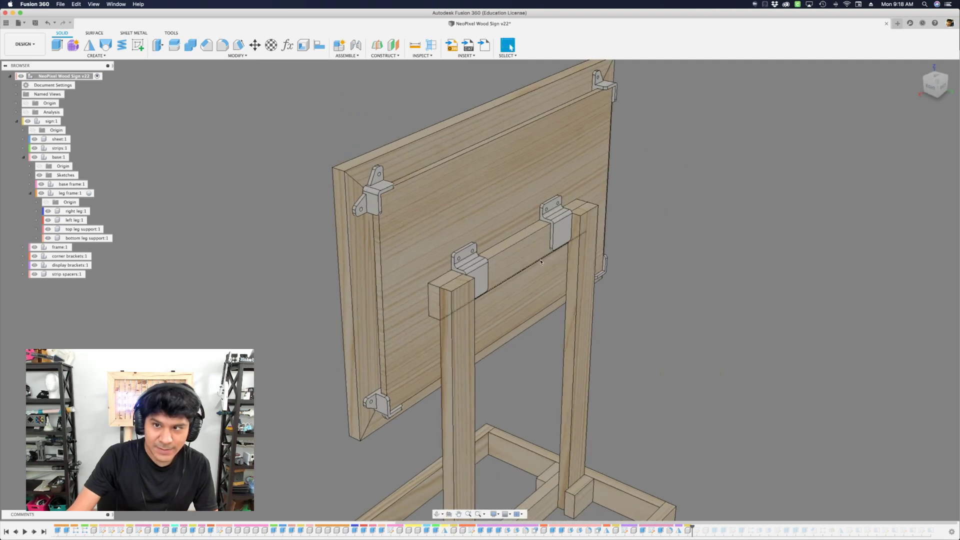
scroll(469, 258, "up", 3)
scroll(469, 258, "up", 2)
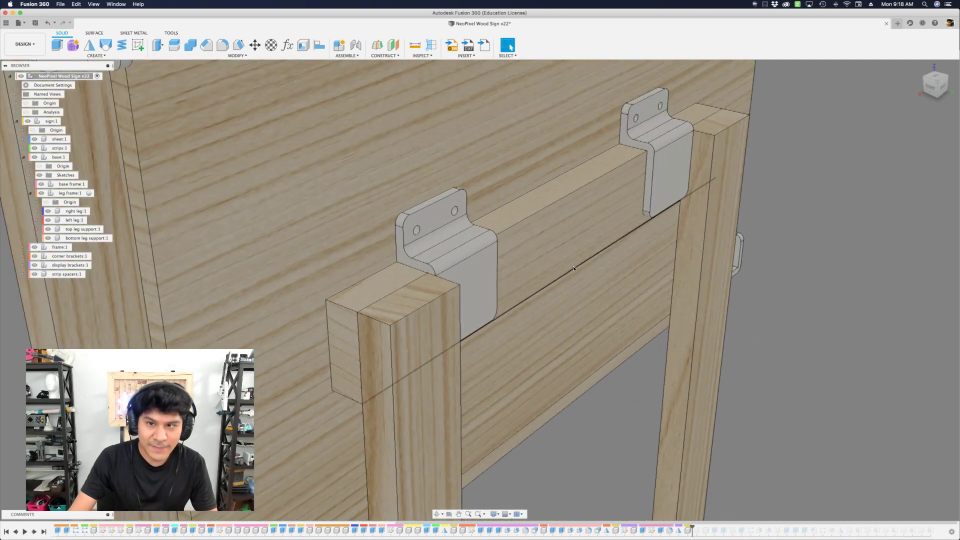
Check the distance between the side faces of the two display brackets, and clear the selection.
middle_click_drag(450, 265, 599, 326, "shift")
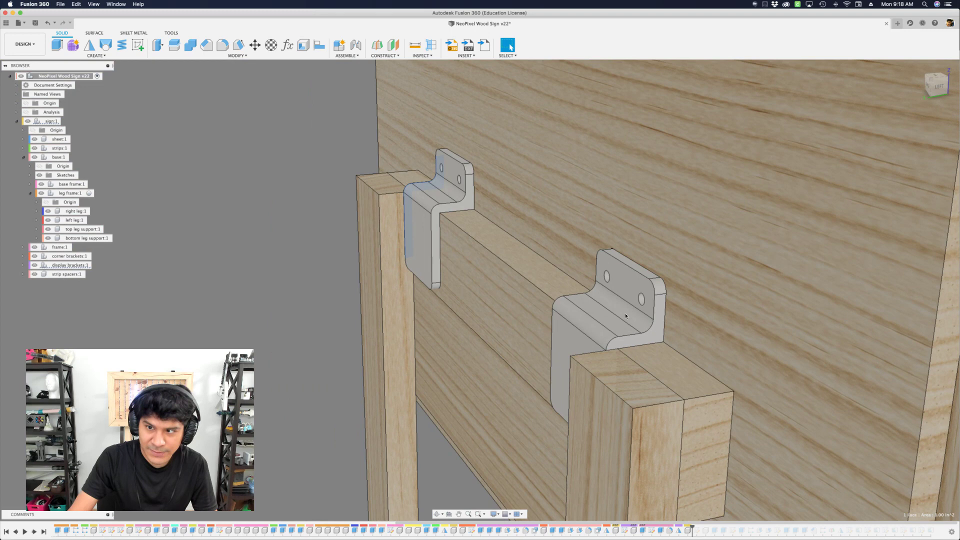
left_click(599, 326)
scroll(598, 326, "down", 3)
middle_click_drag(488, 268, 594, 277, "shift")
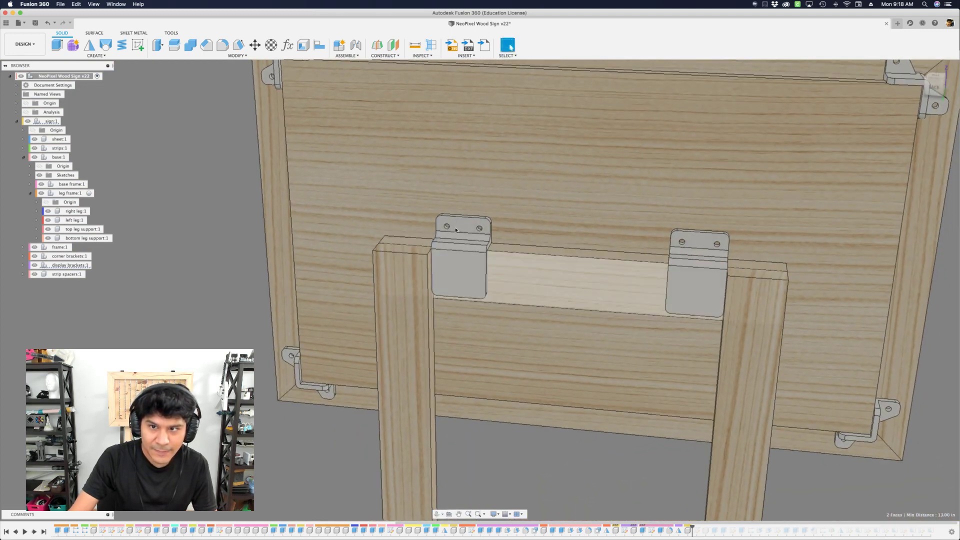
scroll(453, 229, "up", 3)
scroll(778, 235, "down", 1)
scroll(778, 234, "down", 3)
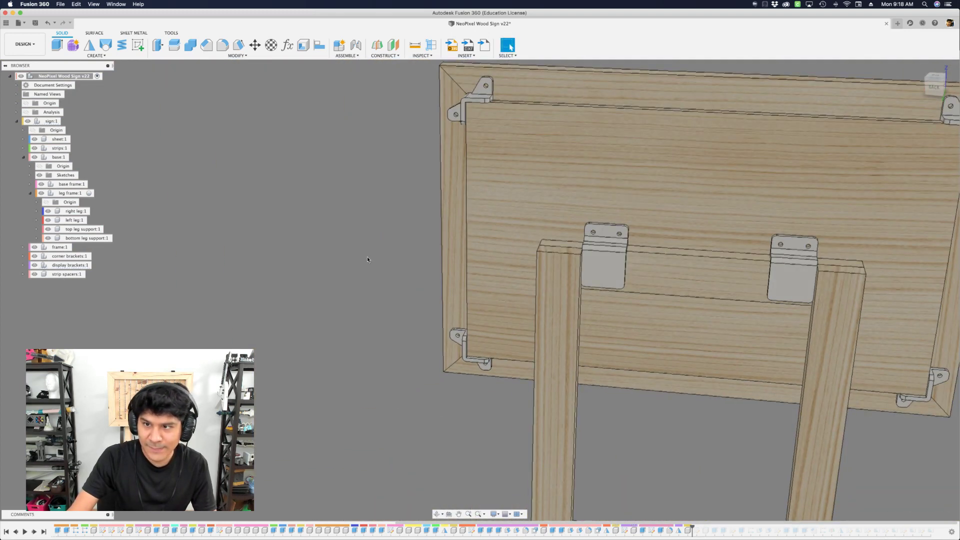
Examine the sign from behind, including how the display brackets hang it on the leg frame and base.
scroll(367, 259, "down", 3)
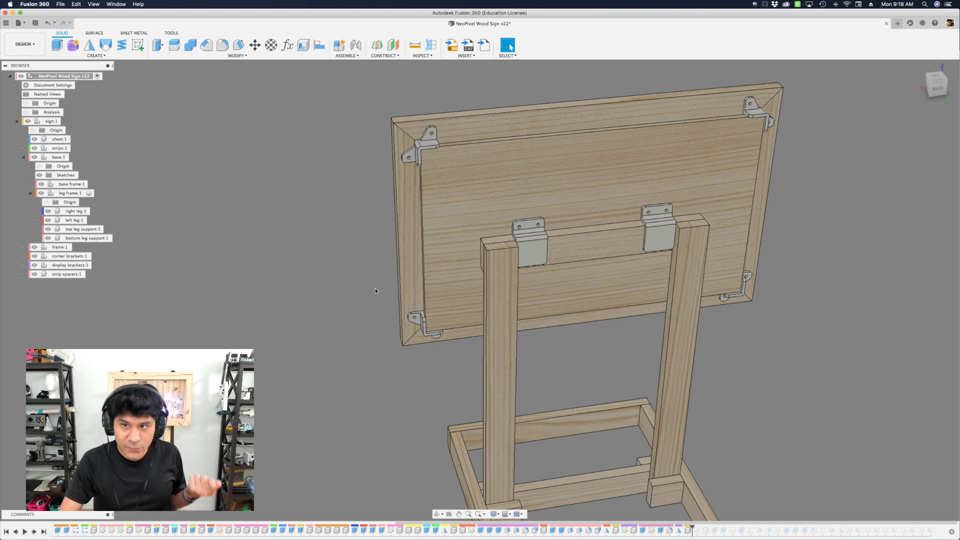
scroll(530, 258, "up", 1)
scroll(568, 311, "down", 3)
middle_click_drag(563, 375, 610, 372, "shift")
scroll(611, 373, "up", 2)
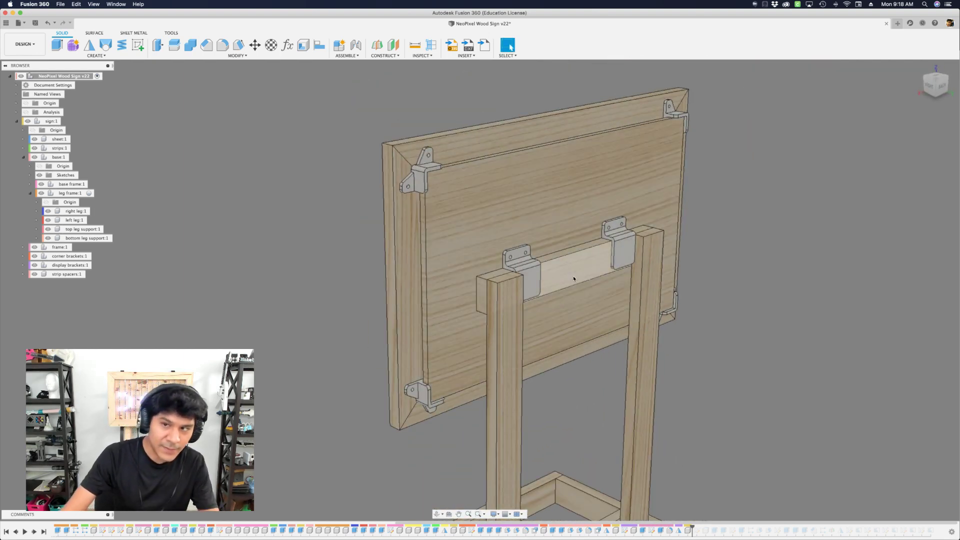
scroll(574, 279, "down", 3)
middle_click_drag(658, 453, 639, 415)
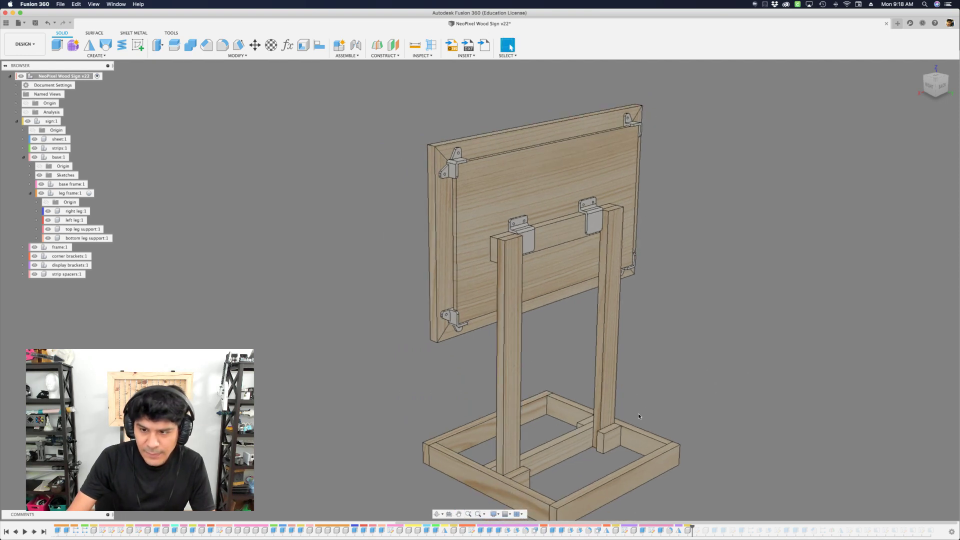
scroll(670, 475, "up", 2)
scroll(672, 465, "down", 2)
middle_click_drag(675, 450, 641, 391)
Hide the frame to expose the front of the sheet, its LED strips and the corner brackets.
middle_click_drag(579, 356, 392, 316, "shift")
left_click(355, 160)
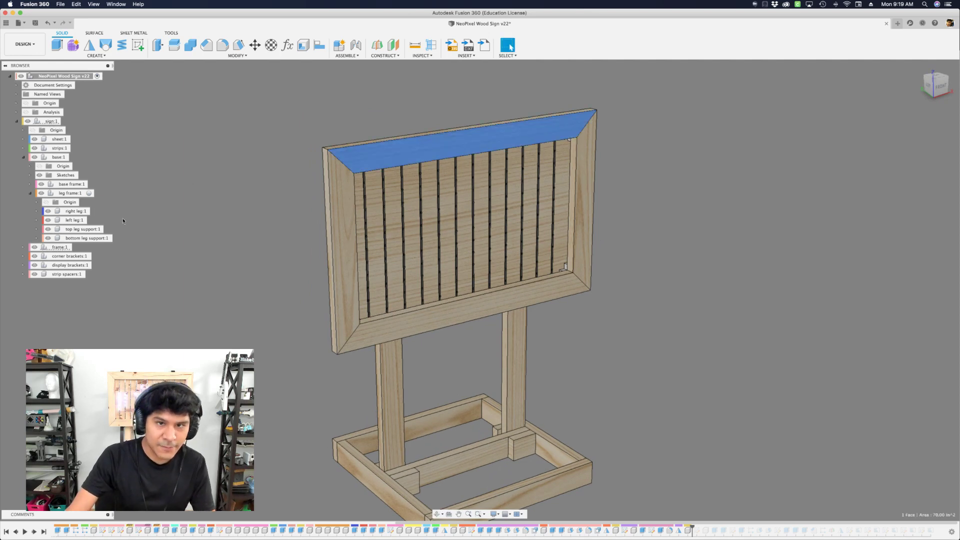
left_click(36, 247)
scroll(374, 166, "up", 10)
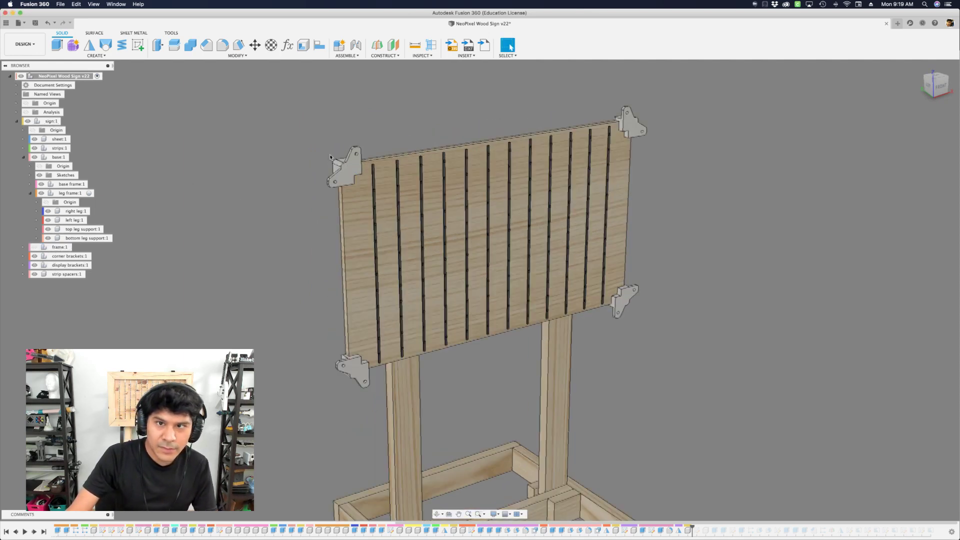
scroll(374, 166, "down", 2)
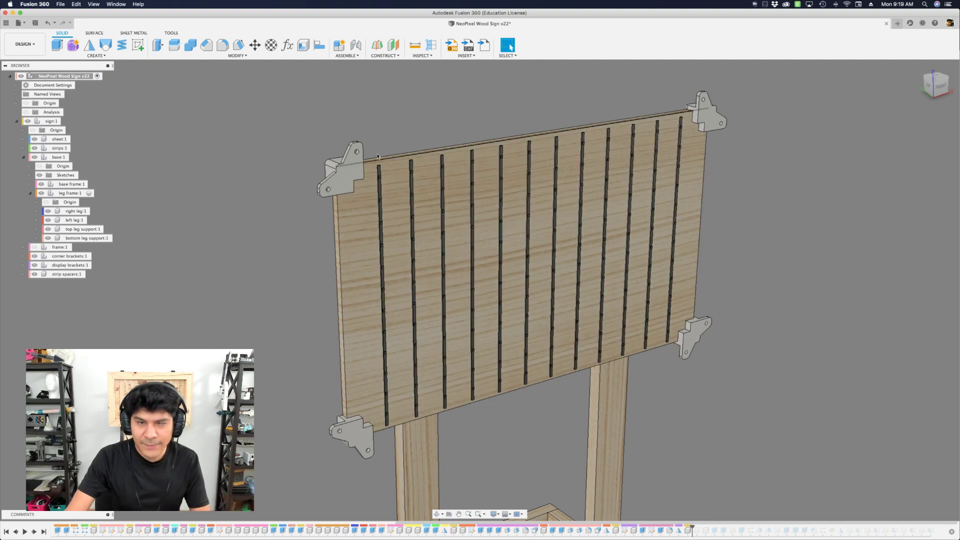
middle_click_drag(388, 133, 350, 160, "shift")
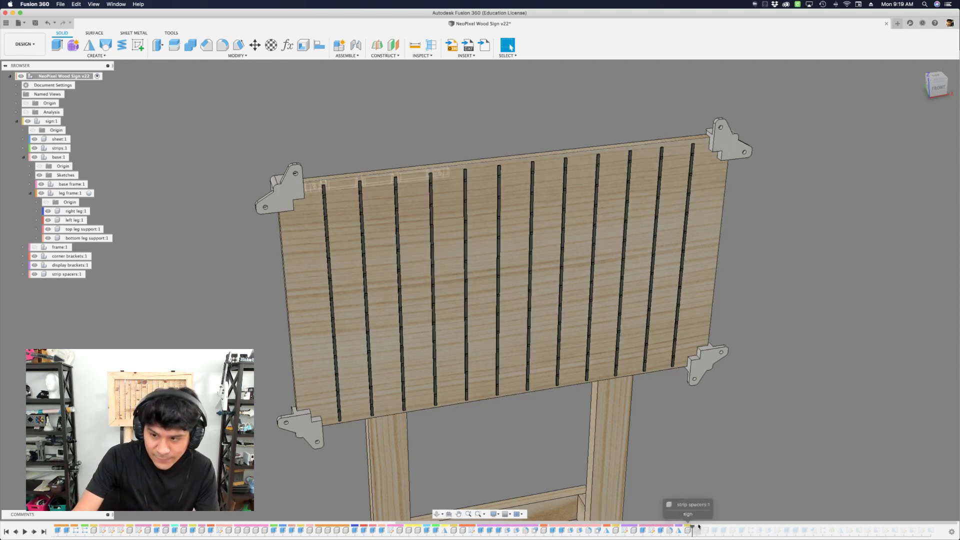
Advance the design history to the strip spacers' mirror feature, and examine the spacers along the sheet's upper and lower edges.
mouse_move(699, 526)
left_mouse_down()
mouse_move(865, 535)
mouse_move(841, 537)
left_mouse_up()
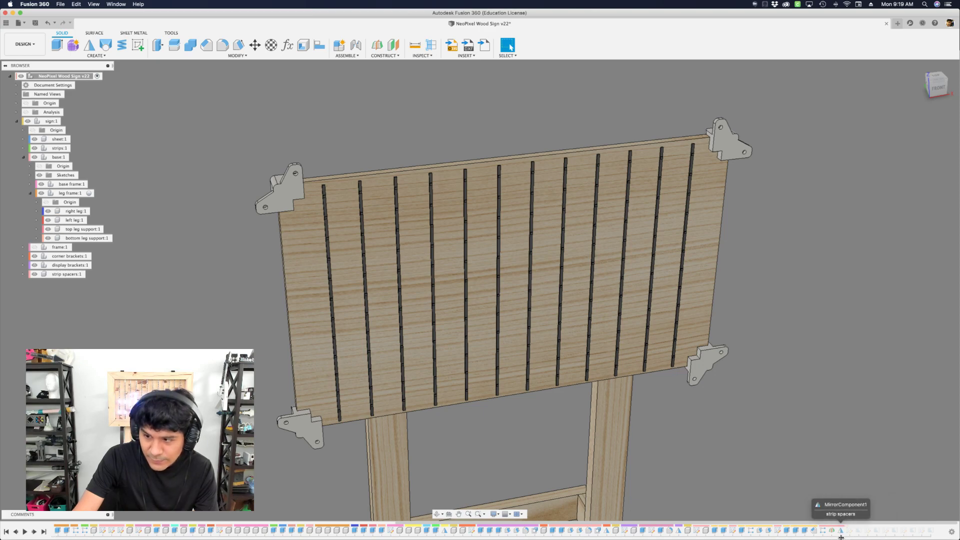
scroll(336, 150, "up", 5)
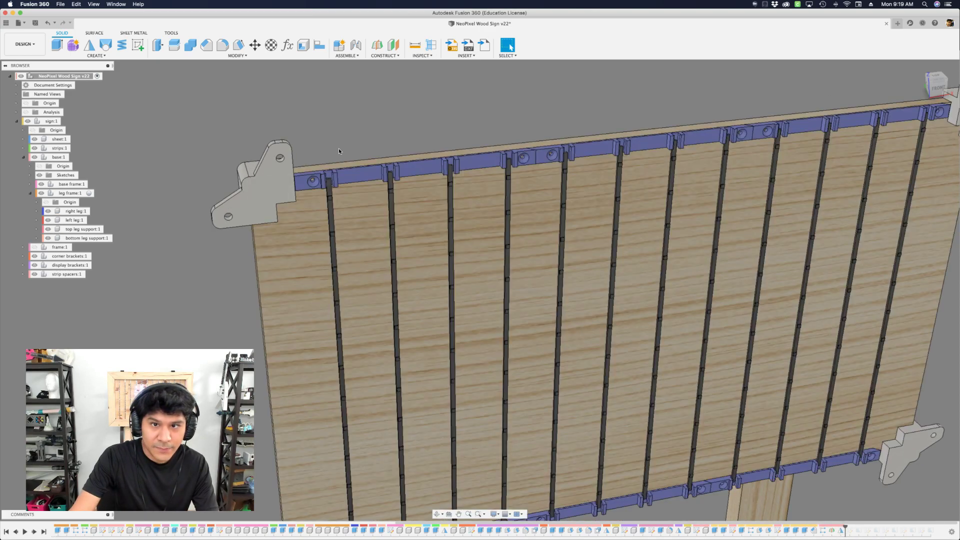
scroll(333, 165, "down", 5)
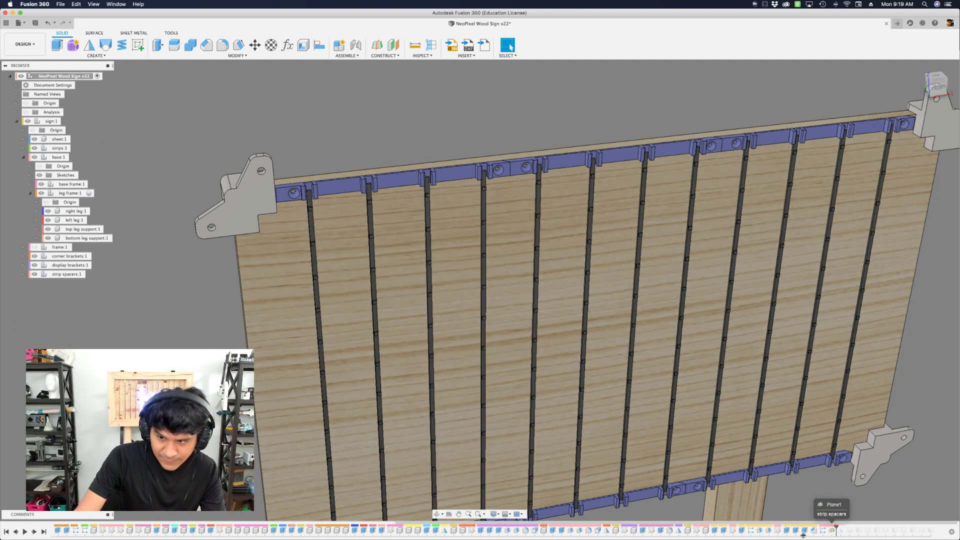
Roll the design history back to the strip spacer's early extrusions, and examine the slotted blocks around the LED strips.
left_click_drag(803, 535, 764, 537)
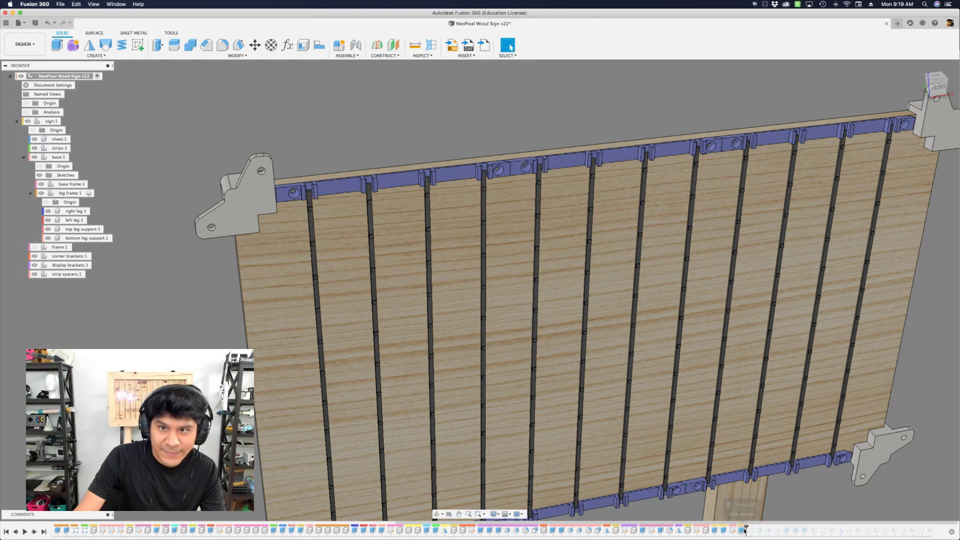
scroll(368, 196, "up", 8)
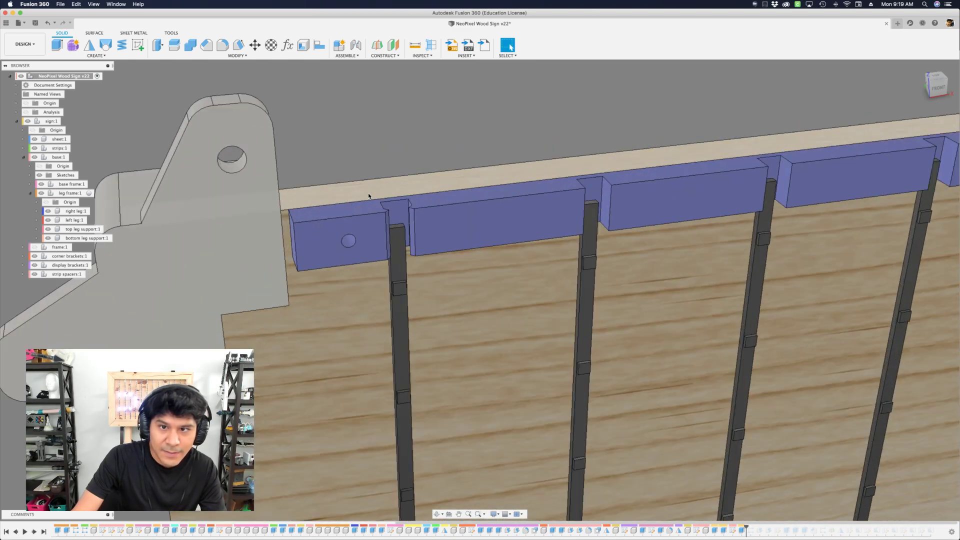
middle_click_drag(368, 193, 374, 204, "shift")
scroll(374, 204, "down", 5)
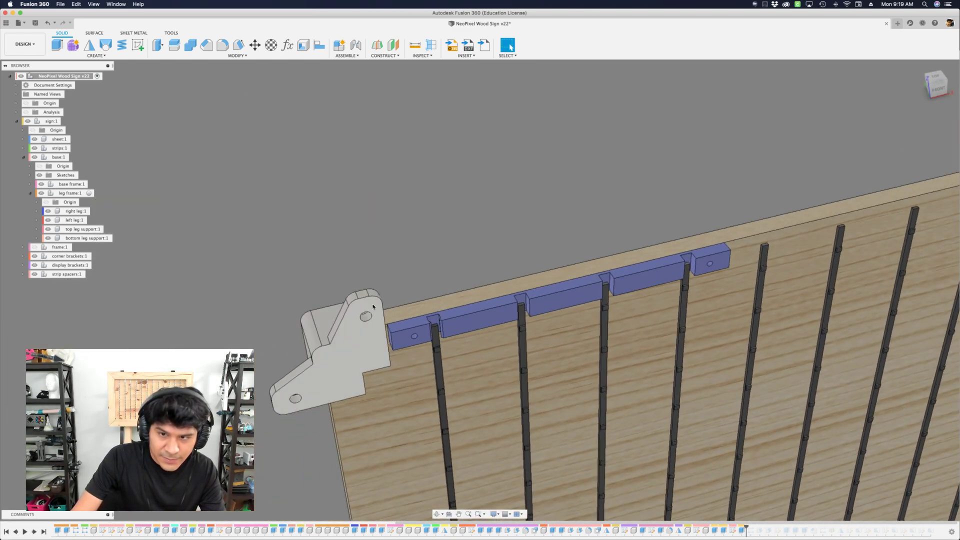
middle_click_drag(373, 305, 454, 376, "shift")
scroll(446, 459, "up", 4)
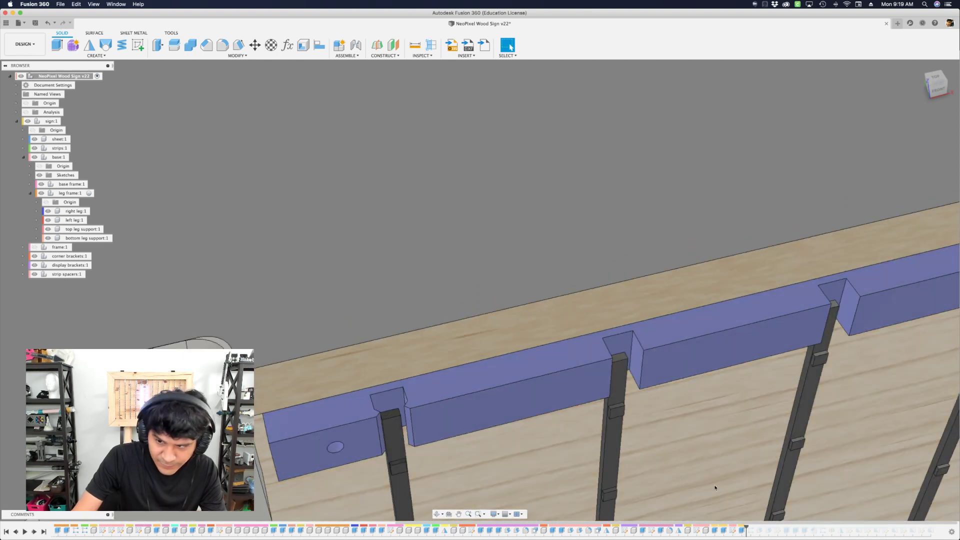
Advance the design history through the first strip spacer's prong cuts and countersunk screw holes, stopping before its copies.
left_click(36, 531)
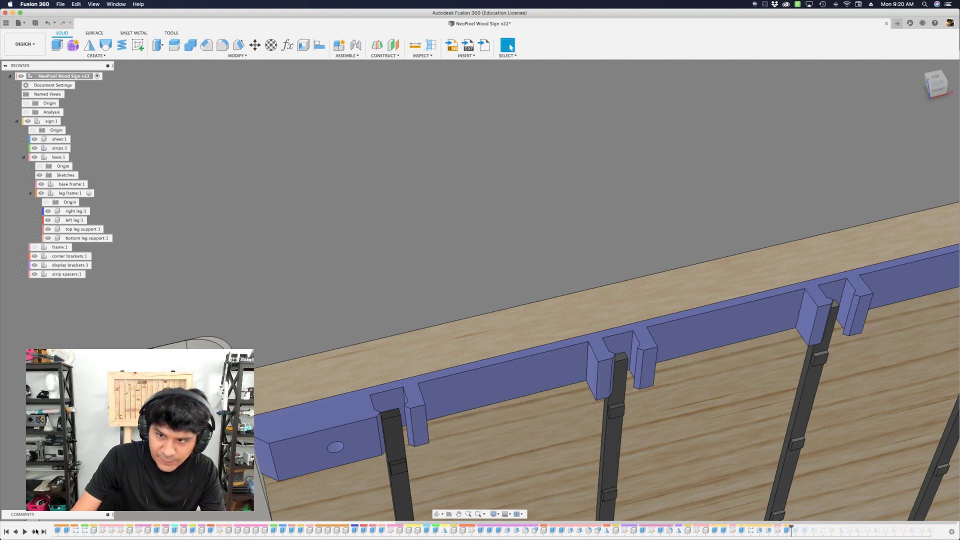
scroll(258, 329, "down", 5)
scroll(257, 330, "up", 3)
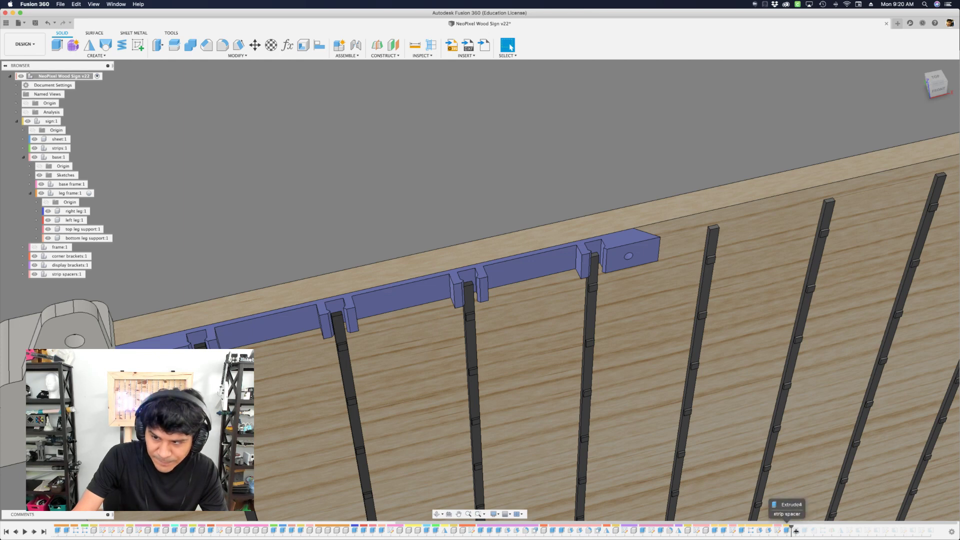
left_click_drag(795, 531, 814, 532)
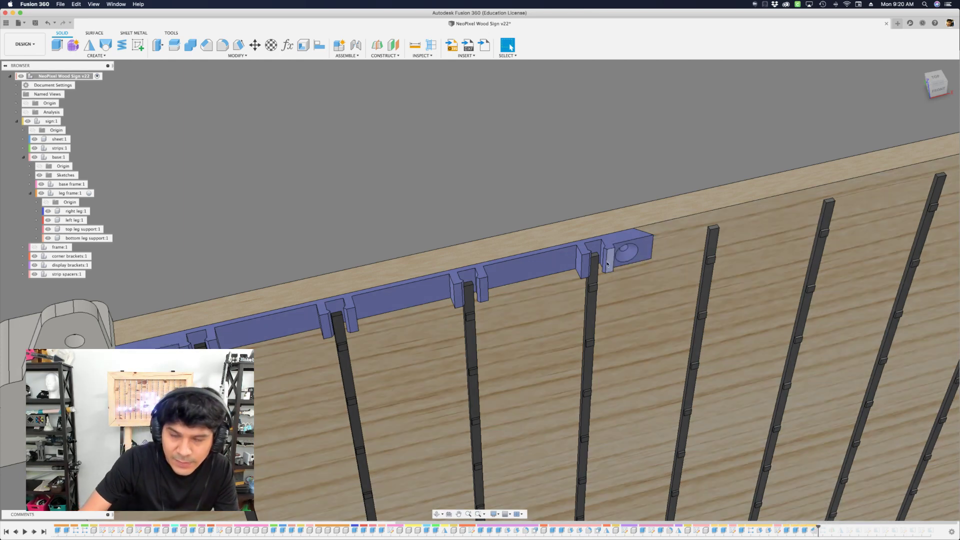
scroll(242, 285, "down", 3)
middle_click_drag(183, 336, 285, 174, "shift")
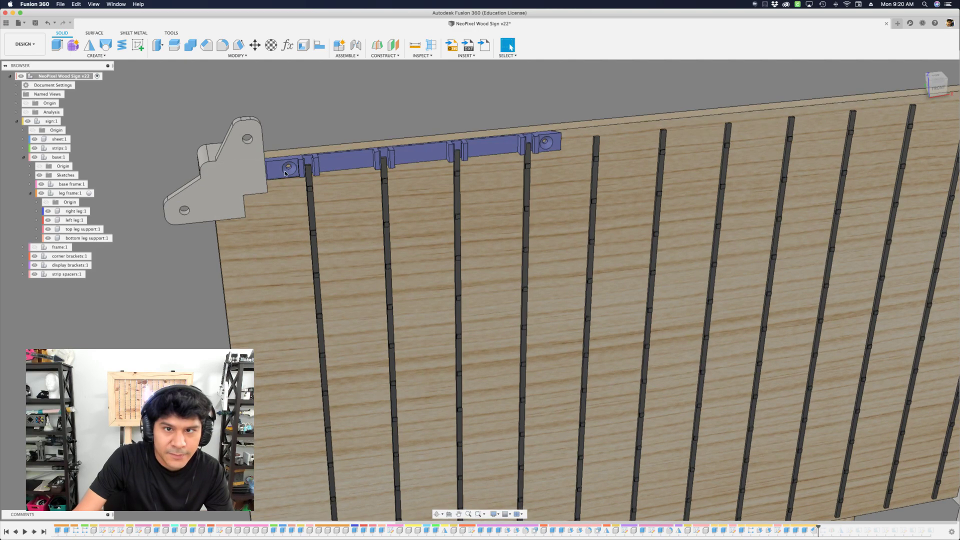
Hide the corner brackets to expose the first strip spacer's chamfered end at the sheet's upper corner.
left_click(30, 258)
left_click(33, 258)
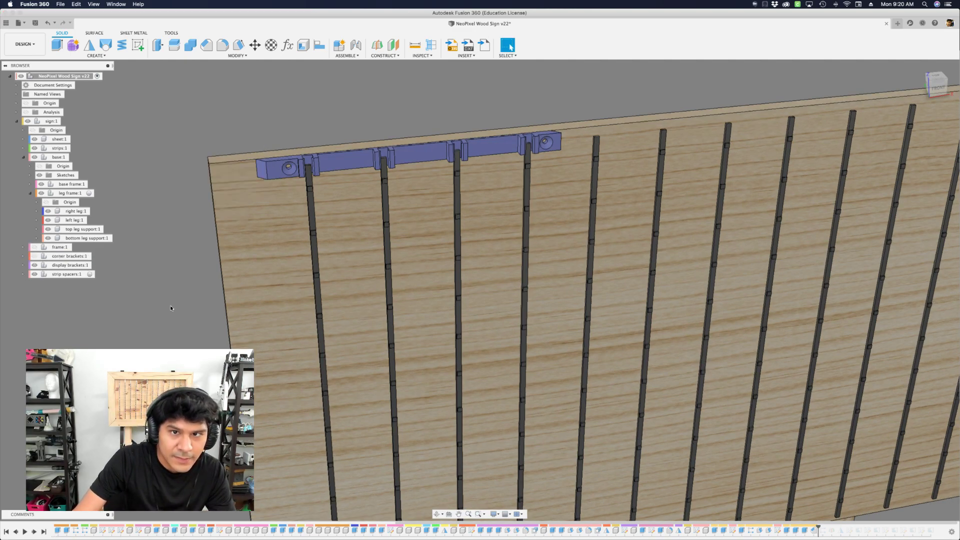
scroll(171, 308, "up", 1)
middle_click_drag(321, 64, 349, 139)
scroll(393, 235, "up", 3)
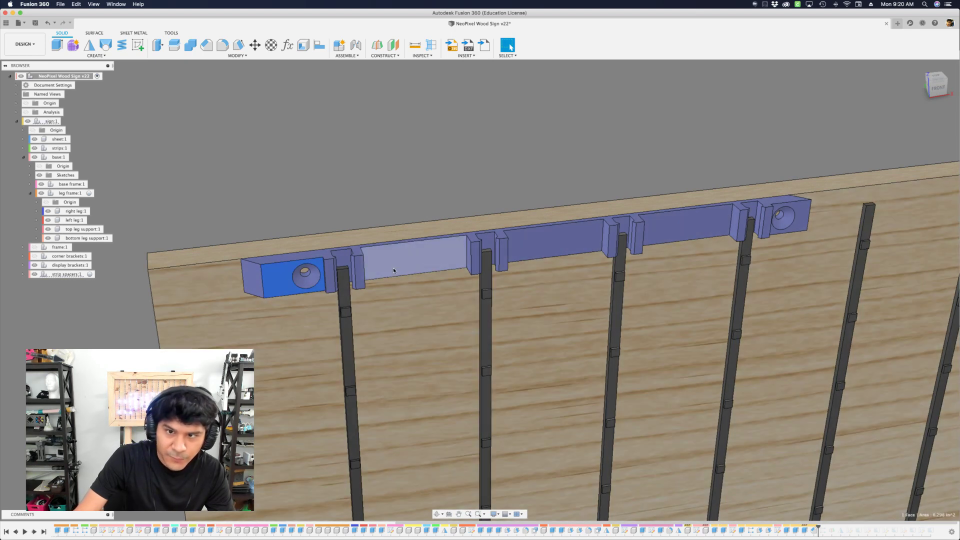
Inspect the spacer's thin web face between the first two LED strips.
scroll(339, 273, "down", 3)
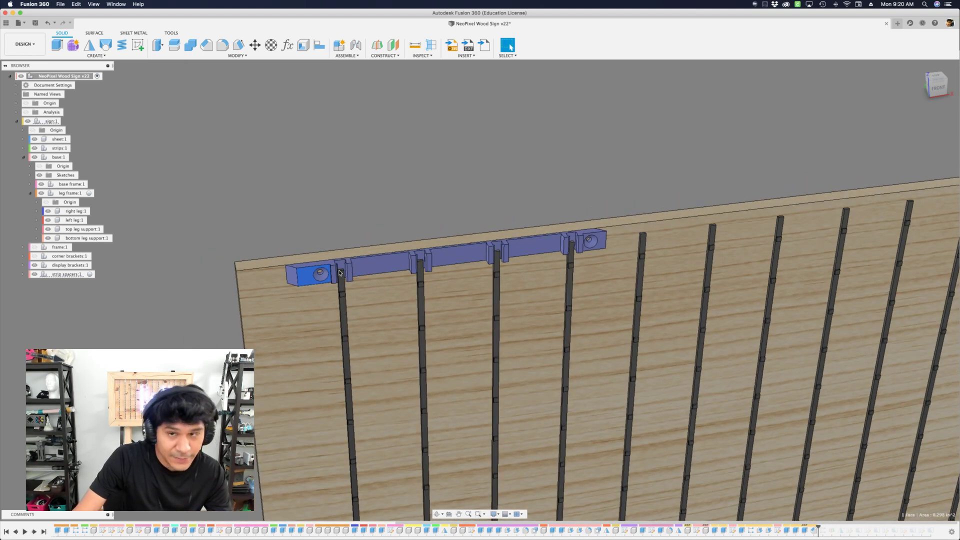
left_click(377, 269)
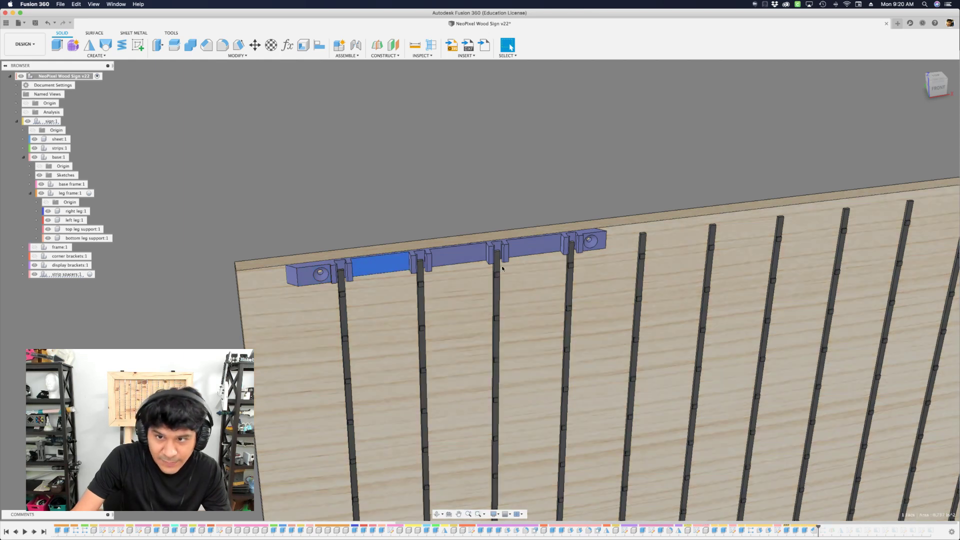
scroll(464, 281, "up", 5)
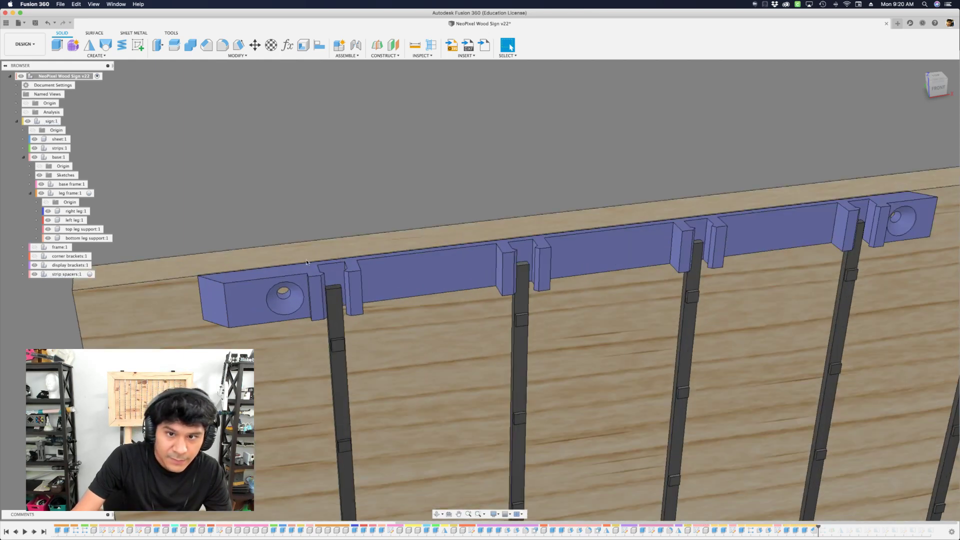
scroll(596, 266, "up", 3)
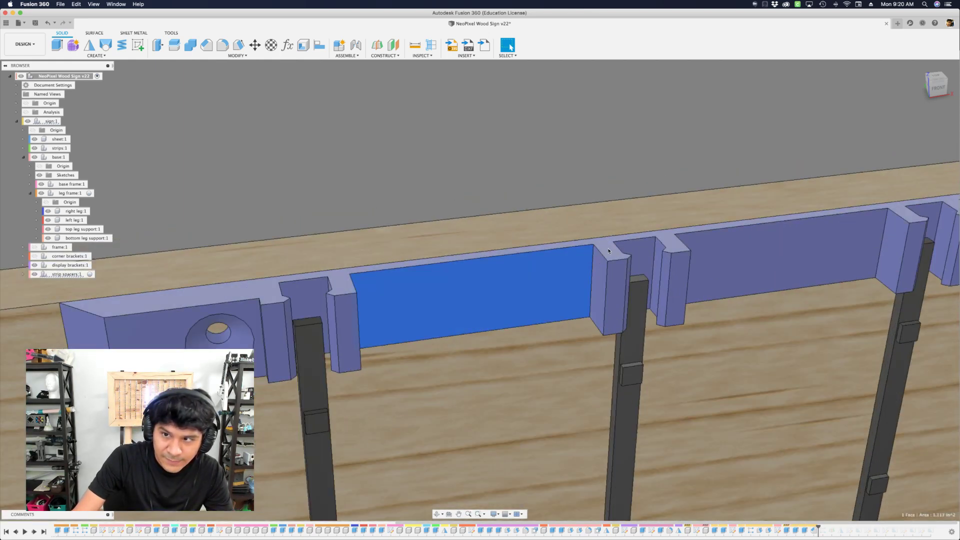
Examine the pair of angled prongs that clip the second LED strip, selecting a face on each prong.
left_click(597, 270)
scroll(625, 267, "down", 2)
scroll(657, 263, "up", 2)
scroll(657, 263, "up", 3)
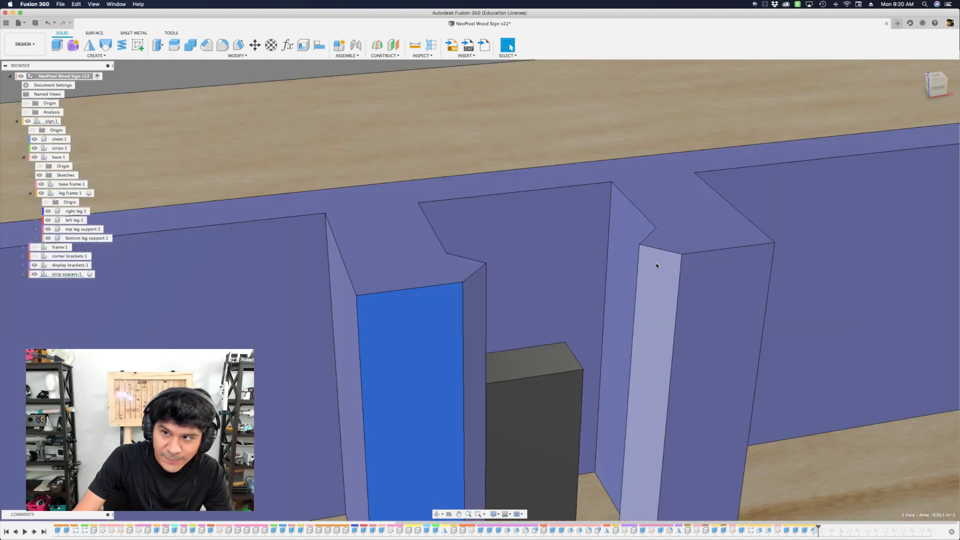
left_click(655, 265)
scroll(653, 265, "down", 2)
scroll(627, 295, "down", 3)
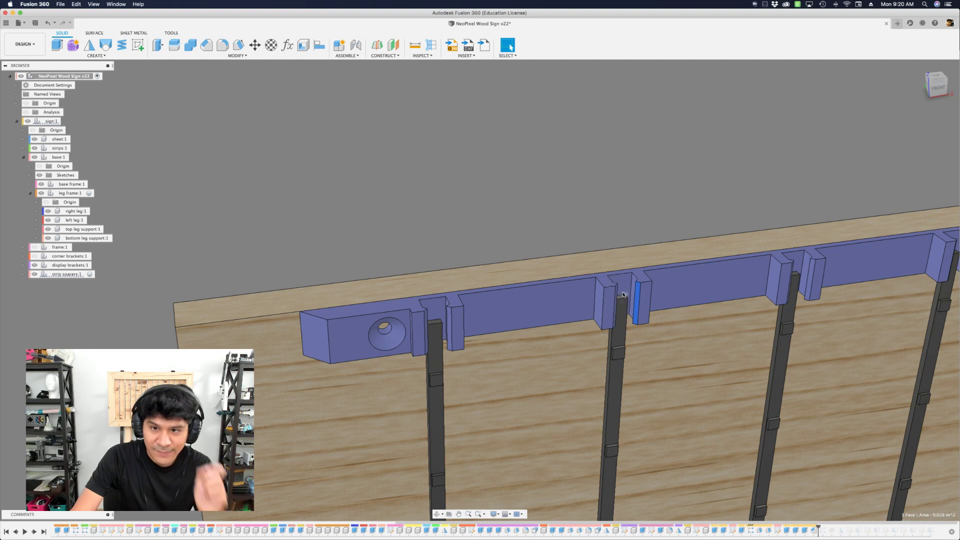
Clear the selection and examine the strip spacer along its full length over the first four LED strips.
scroll(441, 362, "up", 3)
scroll(442, 295, "down", 3)
middle_click_drag(448, 307, 420, 302)
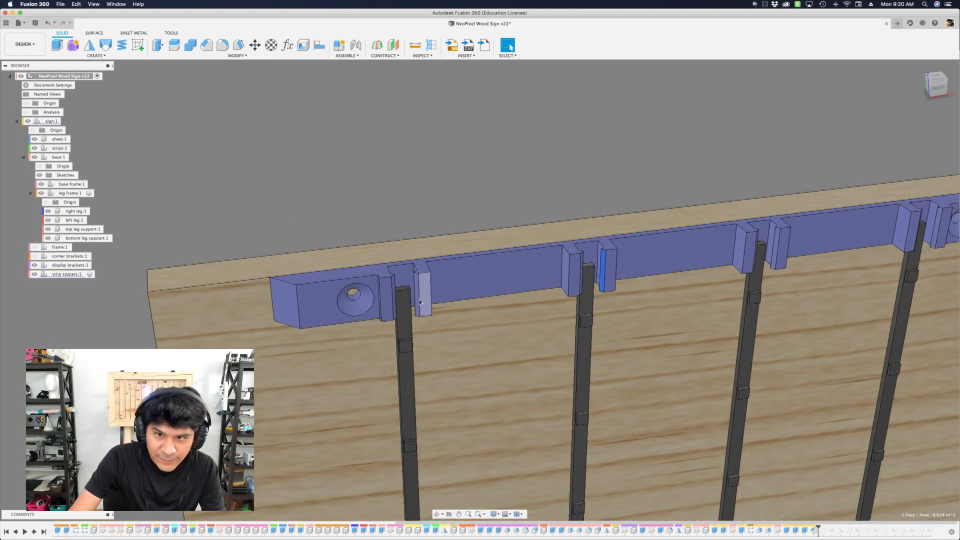
scroll(420, 302, "down", 2)
left_click(303, 245)
scroll(303, 245, "up", 3)
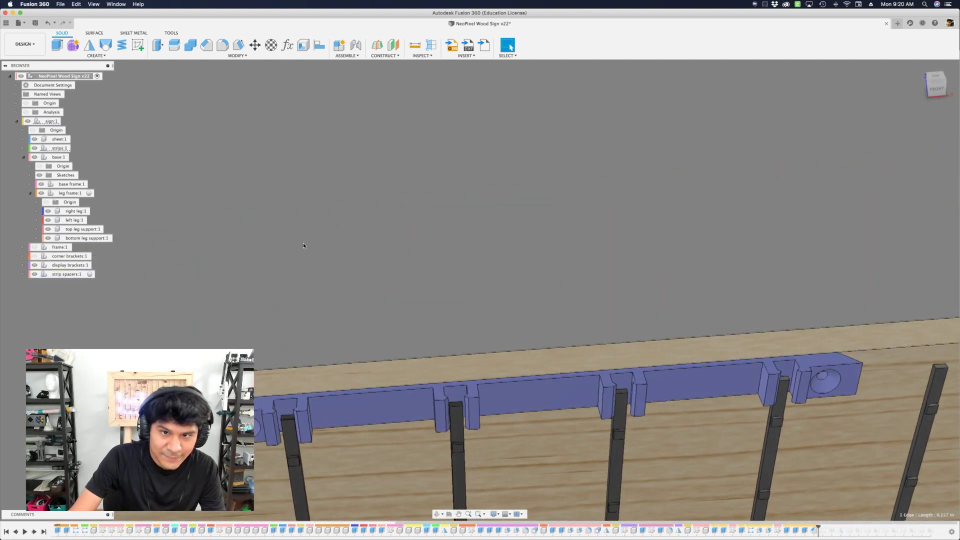
Inspect the countersunk screw hole at the chamfered end of the first strip spacer, selecting its conical face.
scroll(303, 246, "down", 3)
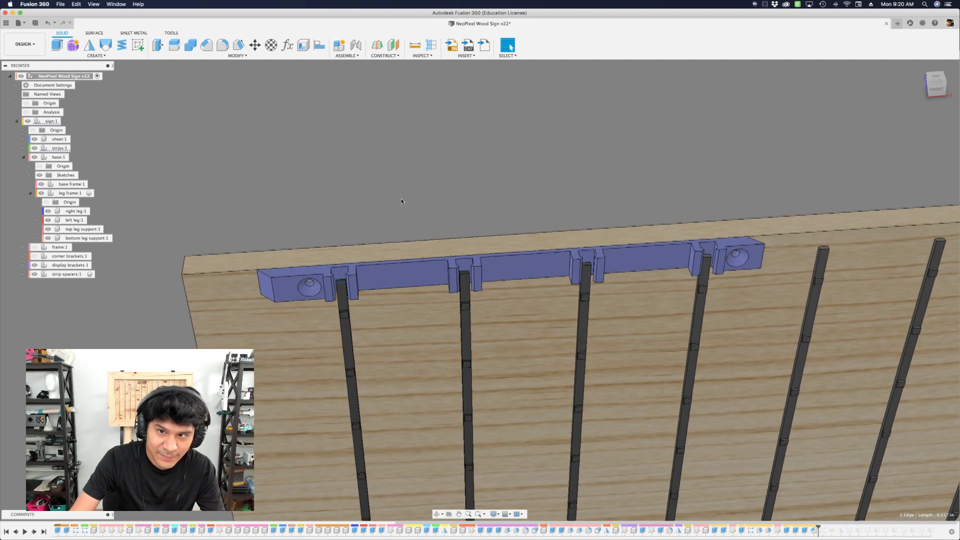
scroll(401, 200, "down", 3)
middle_click_drag(401, 201, 397, 240, "shift")
scroll(397, 239, "up", 3)
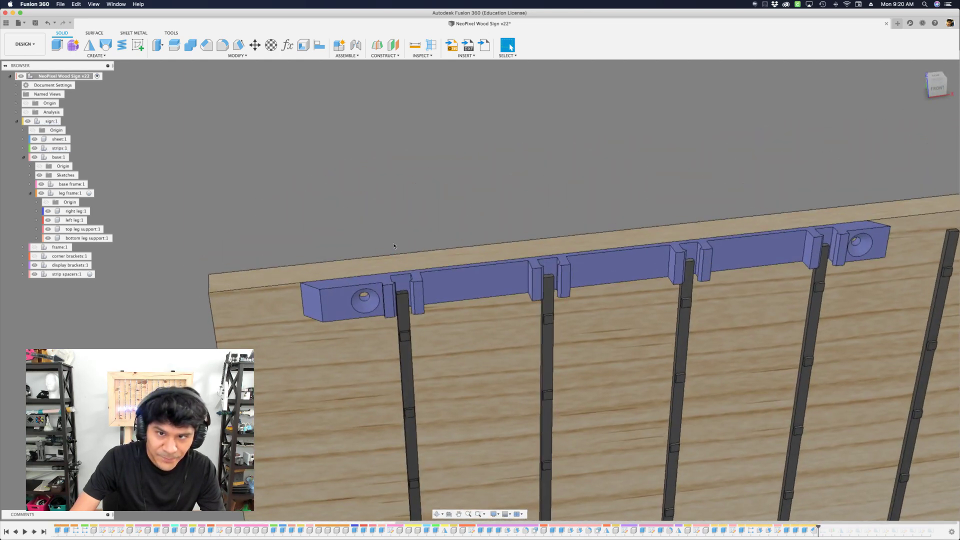
left_click(368, 306)
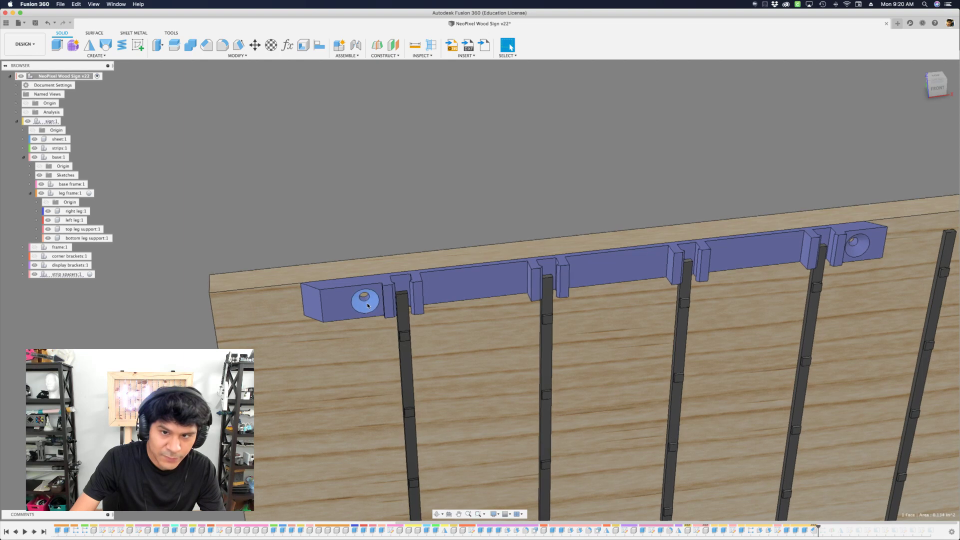
Compare the screw holes at both ends of the first spacer and examine its placement over the first four LED strips.
scroll(430, 225, "down", 2)
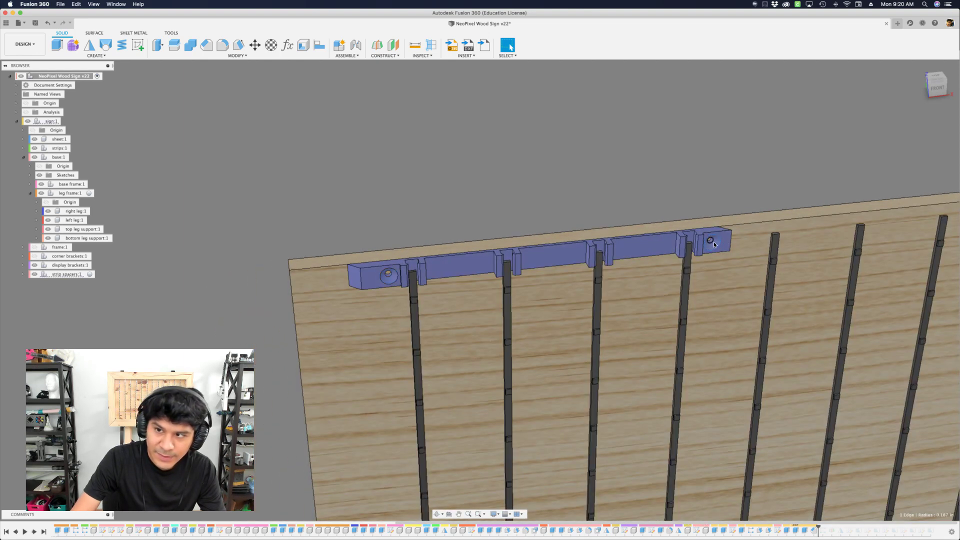
middle_click_drag(713, 244, 659, 246, "shift")
scroll(208, 279, "up", 3)
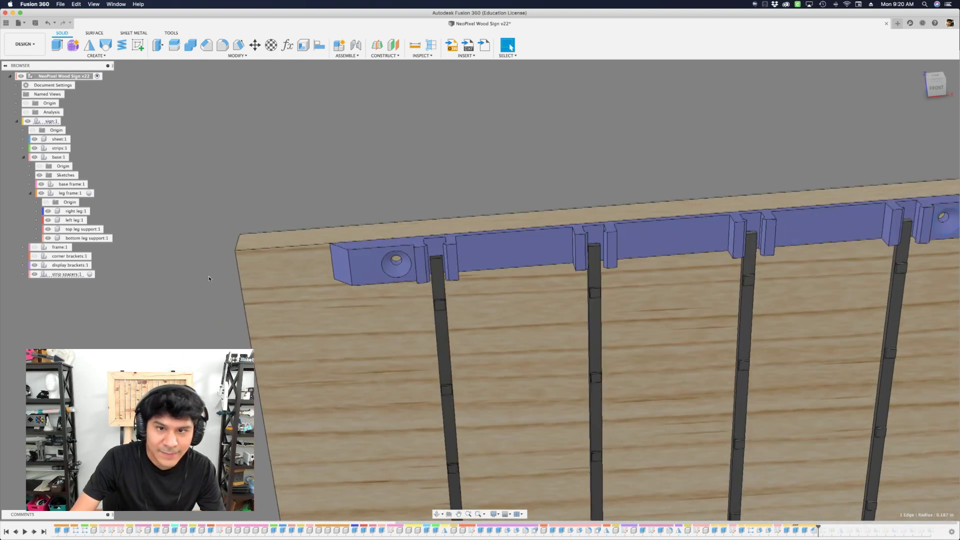
scroll(341, 260, "down", 3)
middle_click_drag(470, 210, 520, 210, "shift")
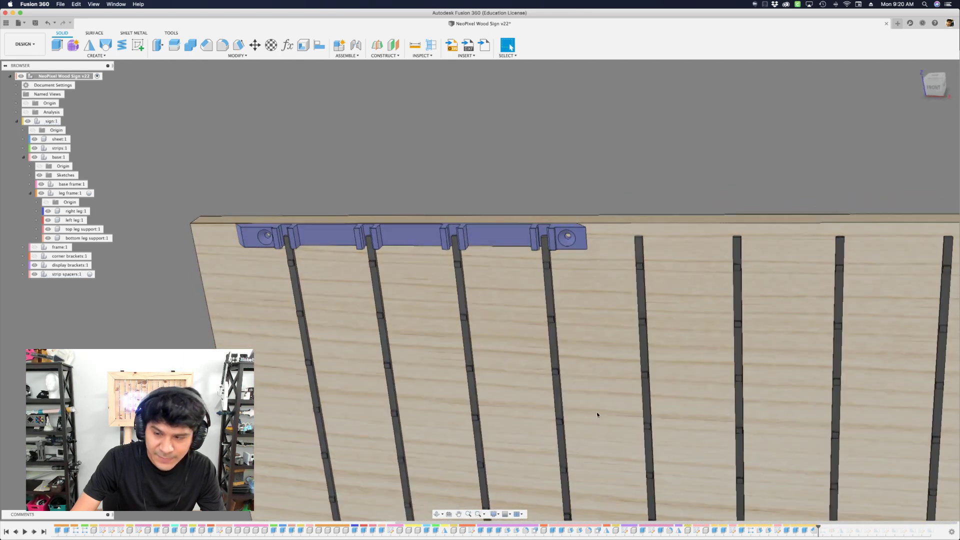
Advance the timeline past the spacer pattern and examine the three spacers spanning the sheet's upper edge.
scroll(597, 414, "down", 3)
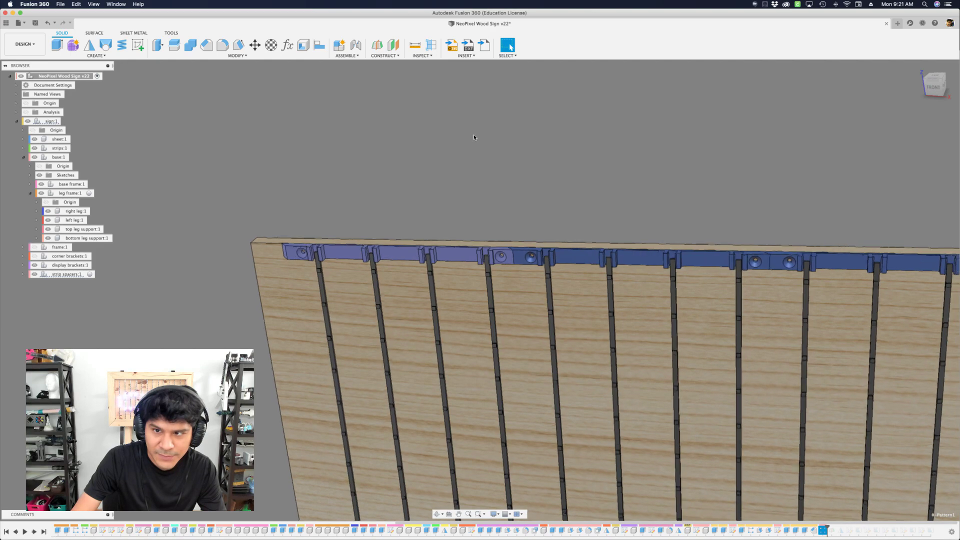
left_click(562, 173)
middle_click_drag(561, 174, 563, 178, "shift")
scroll(248, 269, "down", 1)
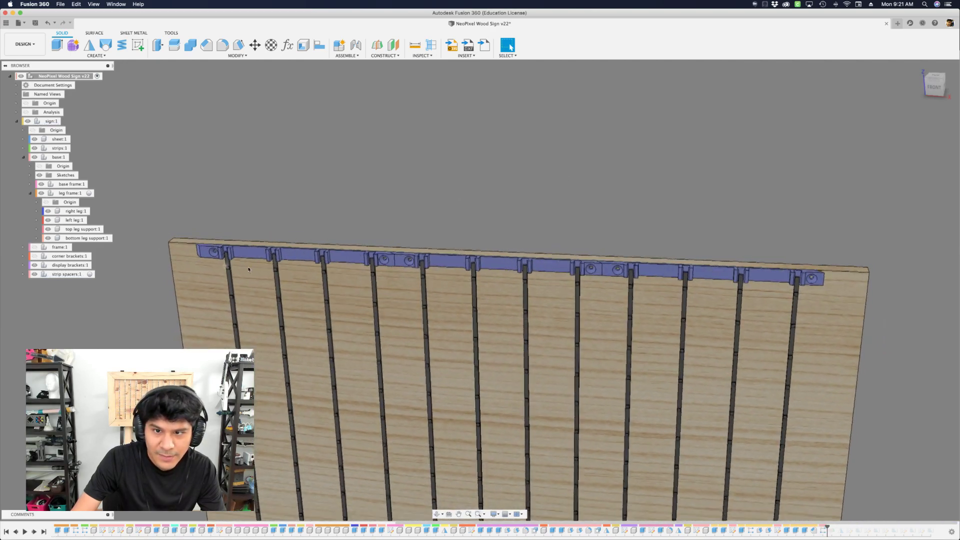
middle_click_drag(248, 269, 302, 275, "shift")
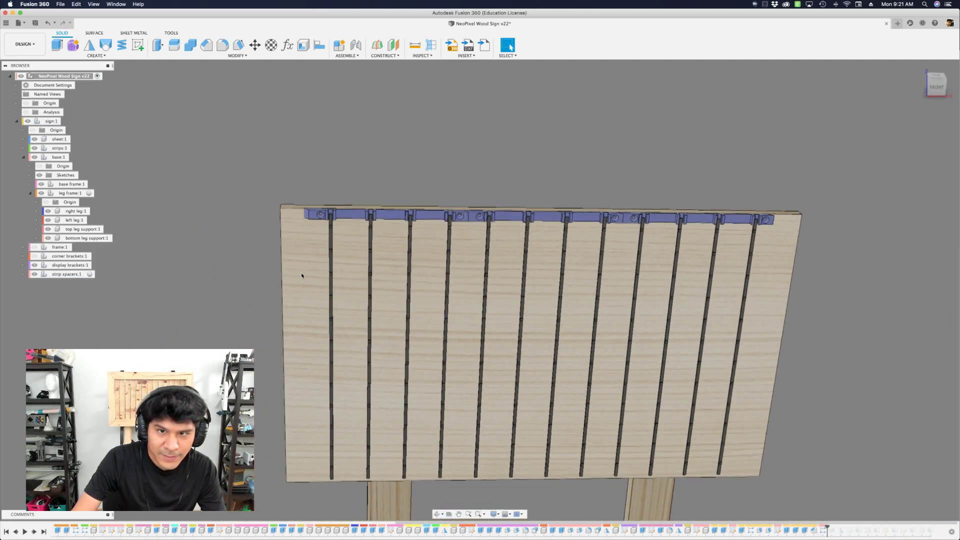
scroll(301, 275, "up", 2)
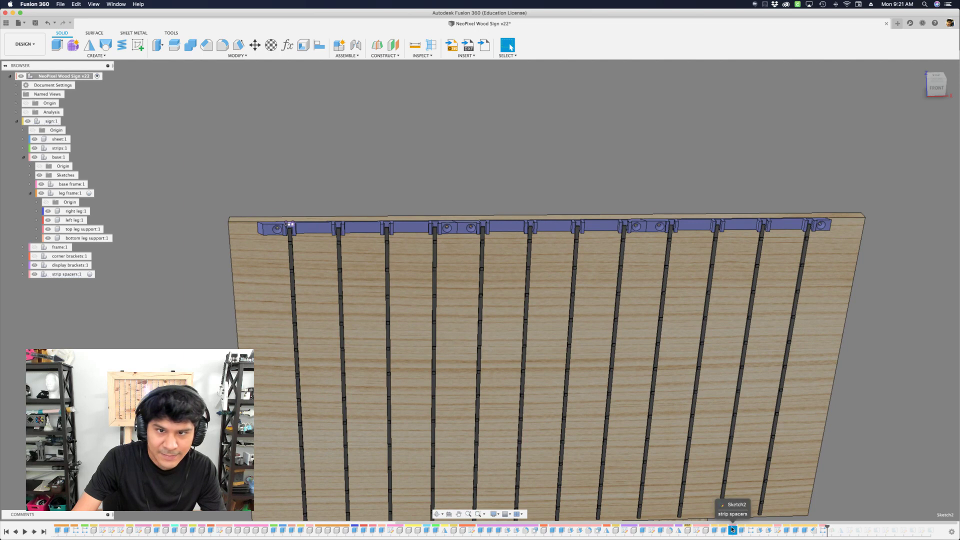
Open the strip spacers' Sketch1 for editing and examine the spacer profile, its strip slots and dimensions.
double_click(697, 531)
scroll(337, 305, "down", 2)
scroll(329, 278, "up", 4)
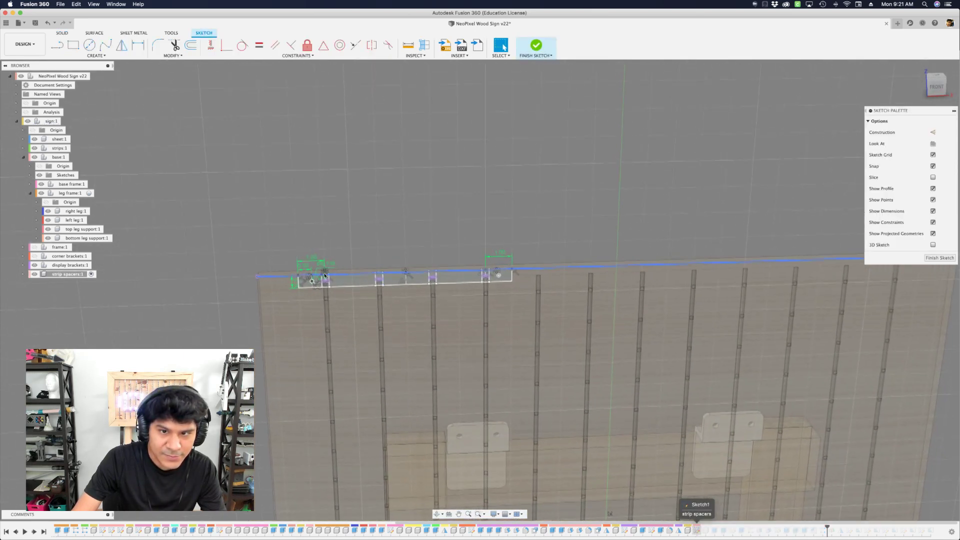
scroll(329, 278, "up", 3)
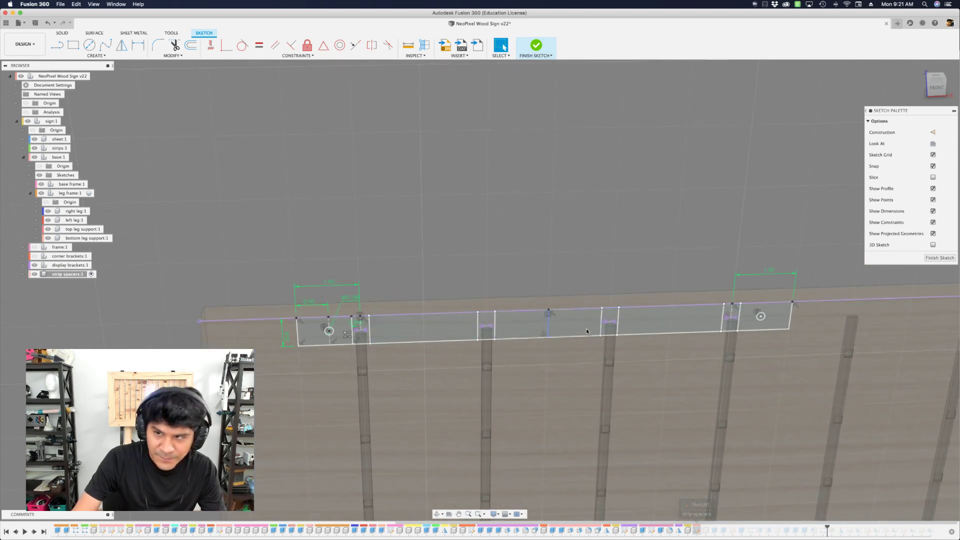
scroll(452, 332, "down", 3)
scroll(498, 340, "up", 3)
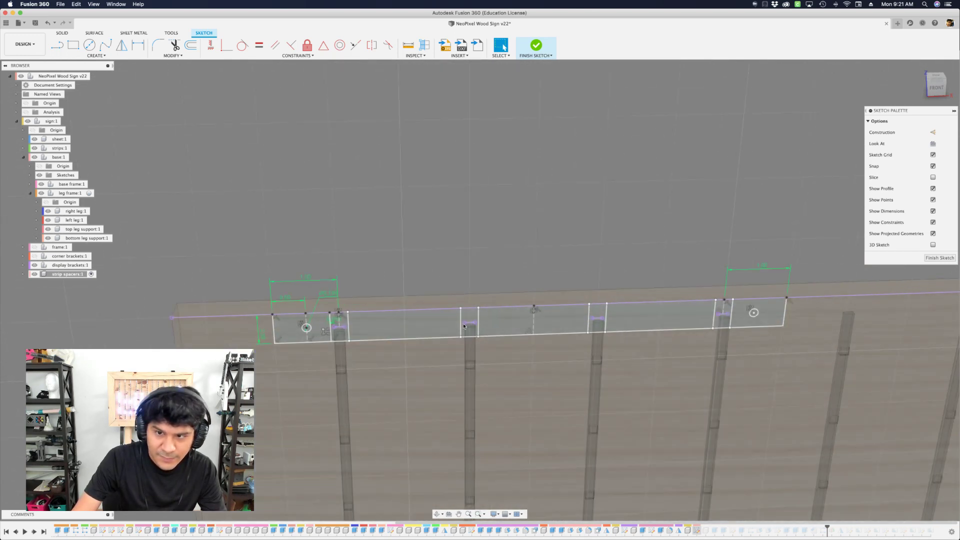
scroll(431, 287, "down", 3)
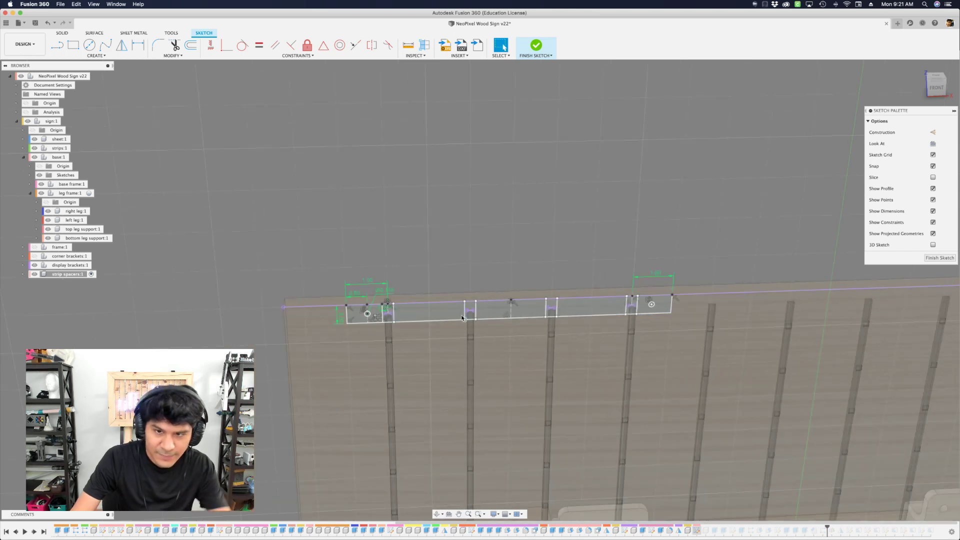
scroll(354, 319, "up", 3)
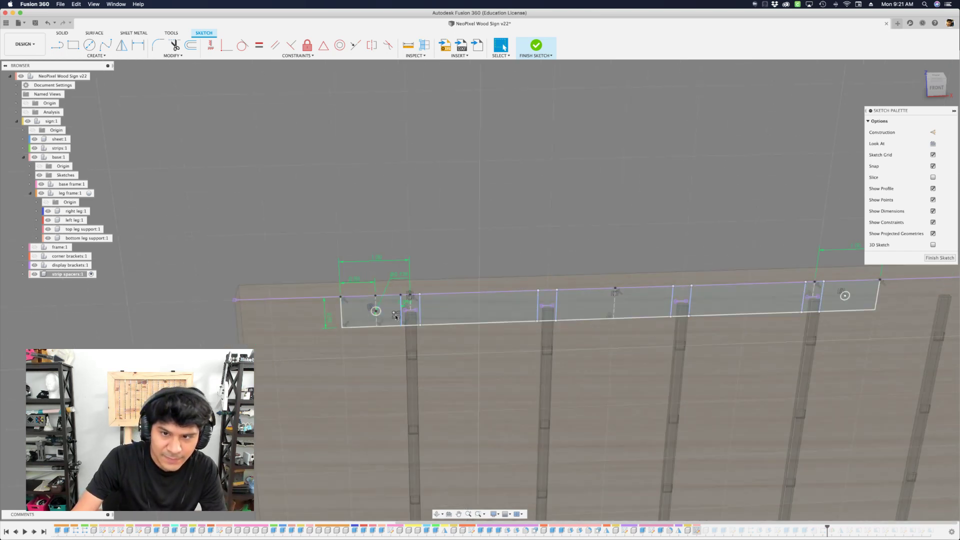
Review the rectangular pattern settings of the slot lines in the spacer sketch, cancel without changes and finish the sketch.
double_click(395, 315)
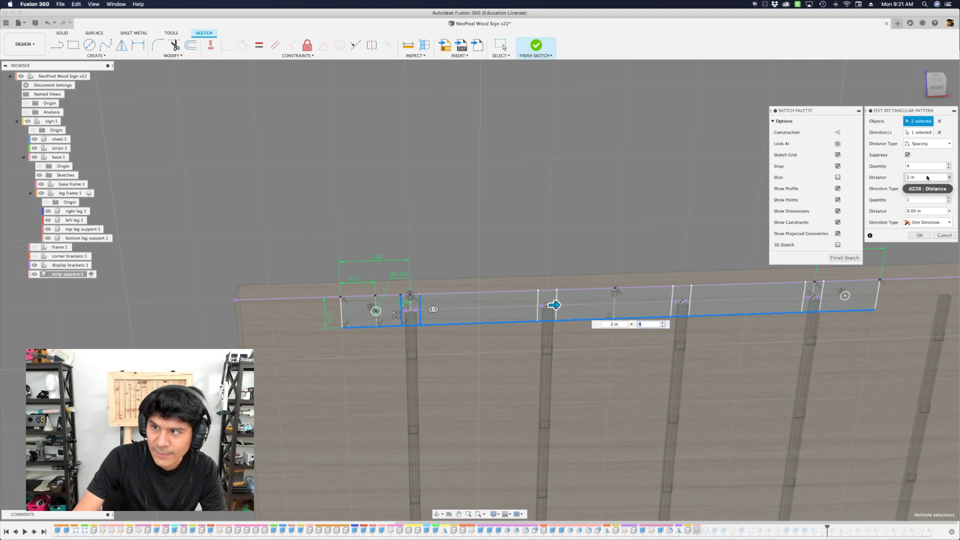
left_click(943, 236)
scroll(543, 207, "down", 3)
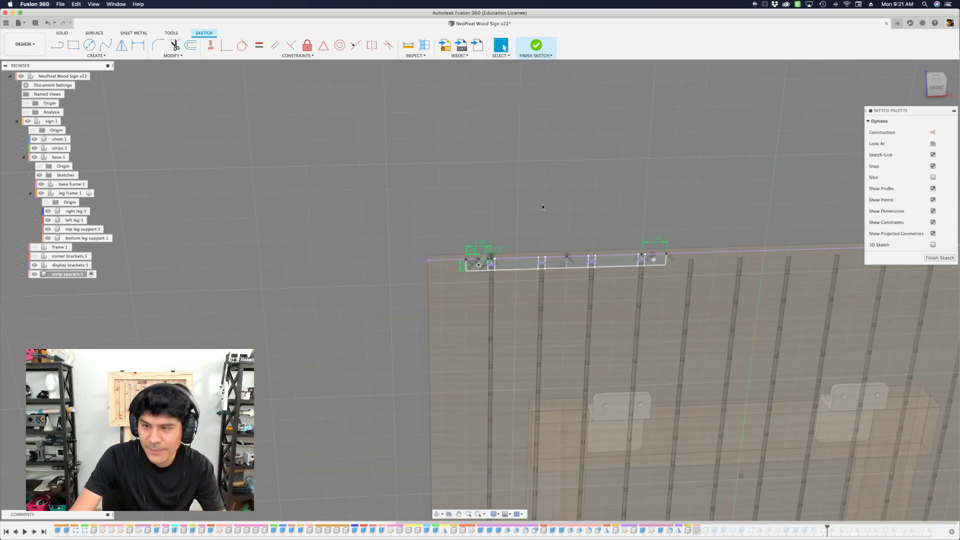
left_click(536, 45)
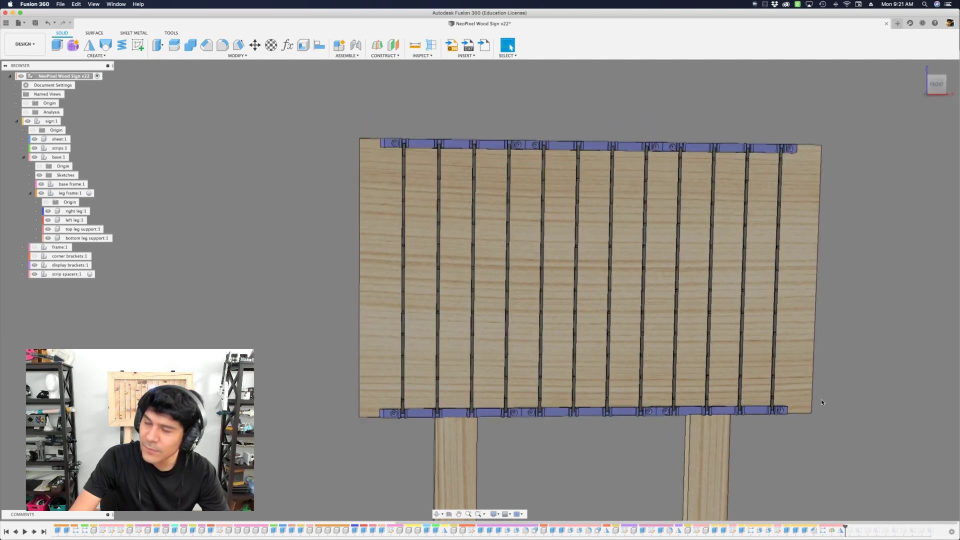
Advance the timeline past the spacer mirror and examine the upper and lower spacer rows, including the prongs around the first LED strips.
scroll(355, 286, "up", 4)
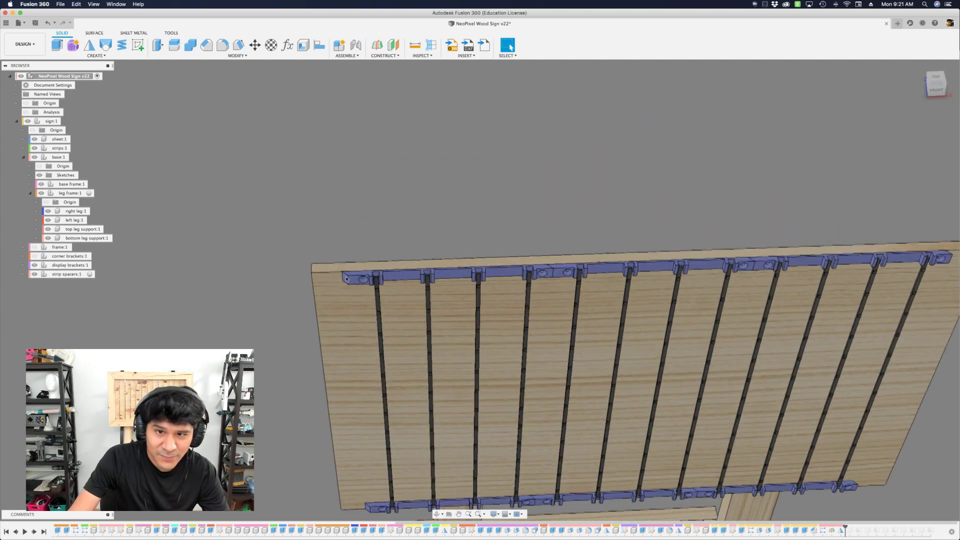
scroll(683, 288, "down", 5)
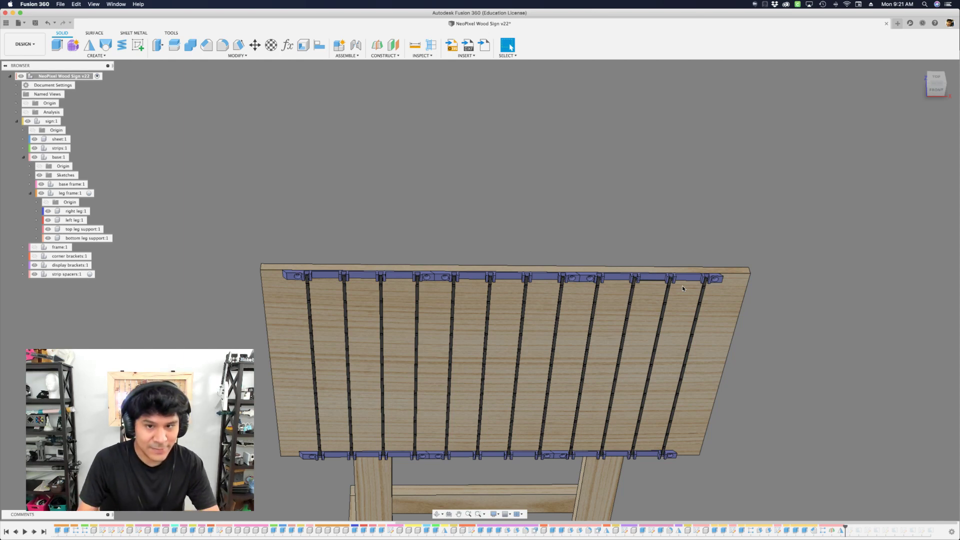
middle_click_drag(682, 287, 480, 290, "shift")
scroll(318, 264, "up", 8)
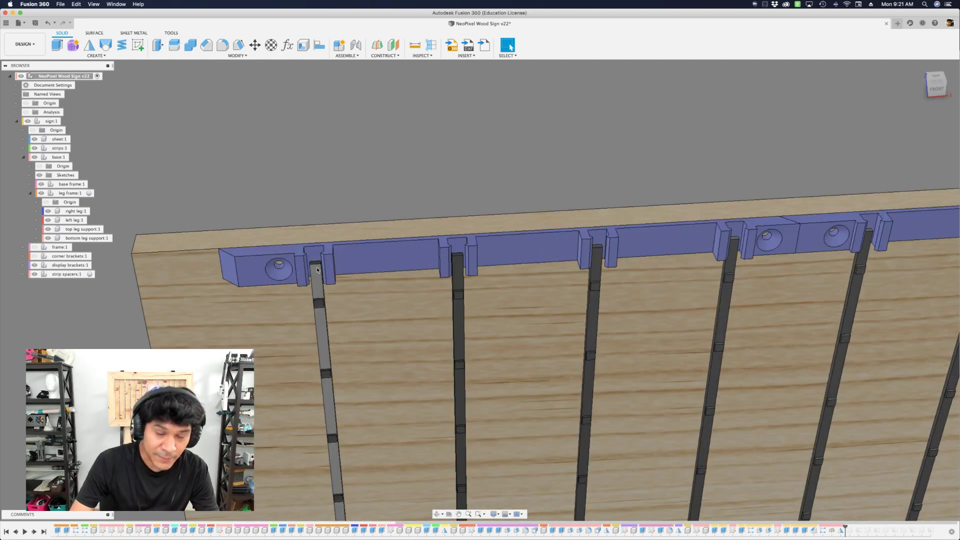
scroll(317, 270, "down", 8)
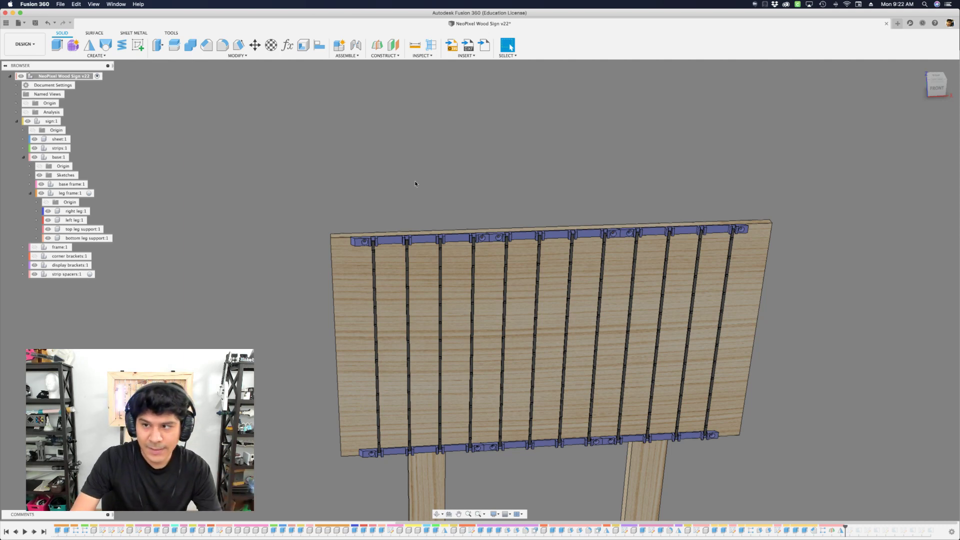
Examine how the end-to-end spacers hold all the LED strips across the sheet, from the upper edge to the lower edge.
scroll(415, 183, "down", 3)
scroll(431, 191, "up", 2)
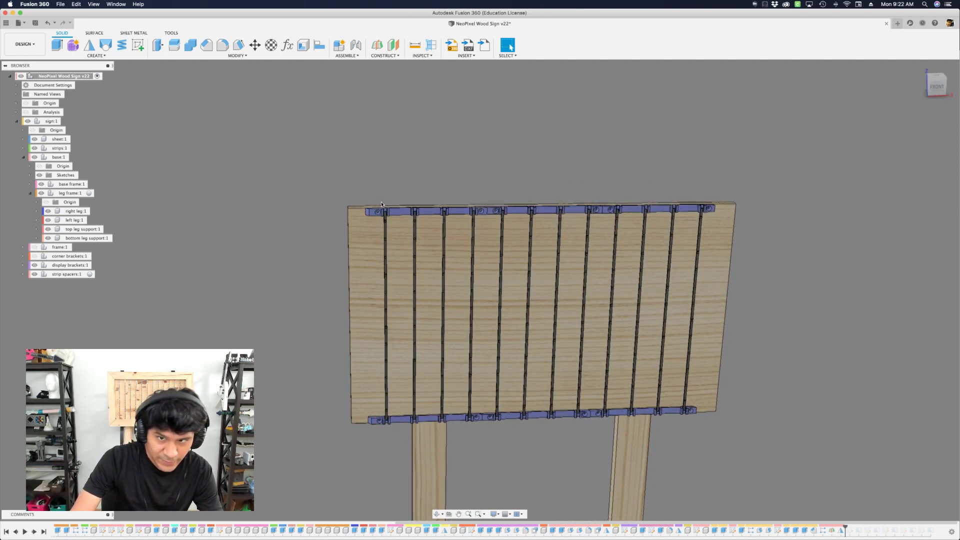
scroll(384, 204, "up", 5)
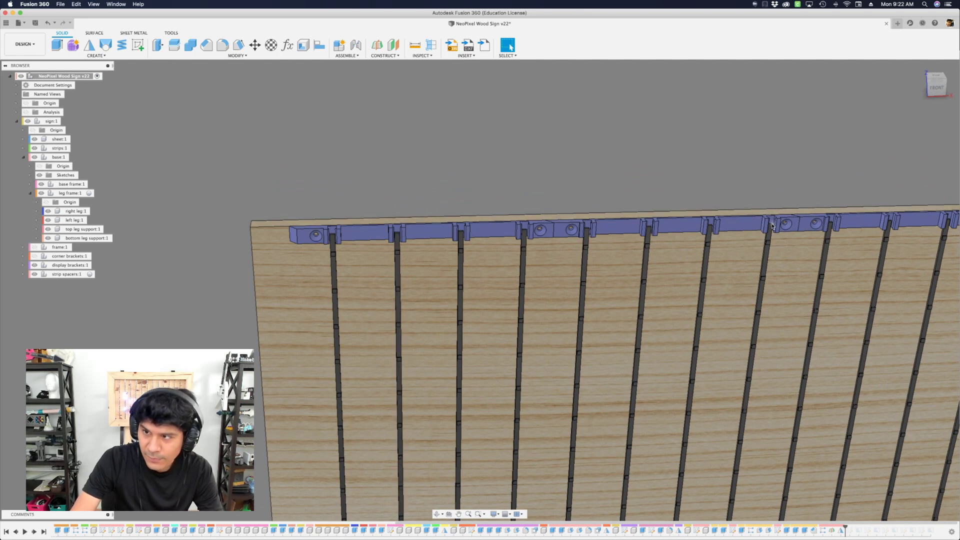
scroll(785, 200, "down", 5)
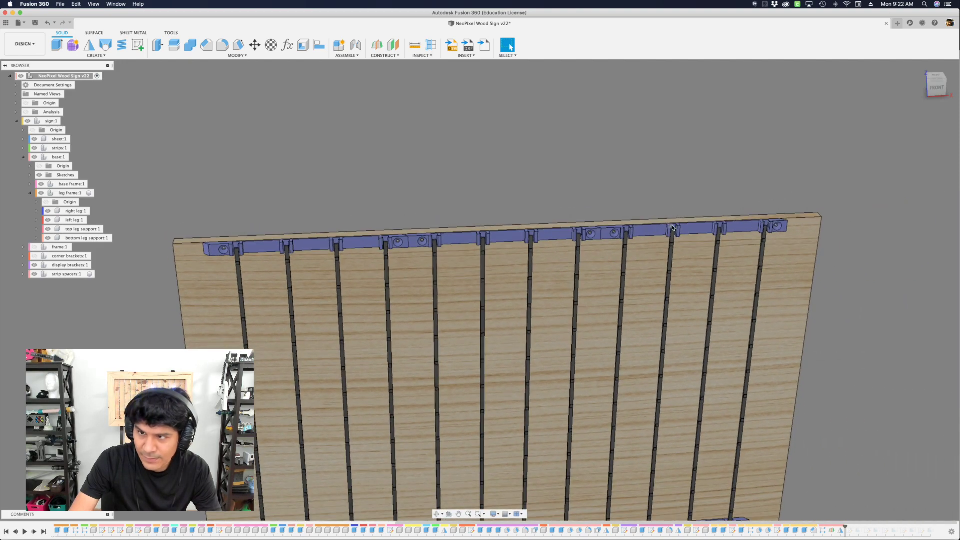
middle_click_drag(768, 199, 308, 154, "shift")
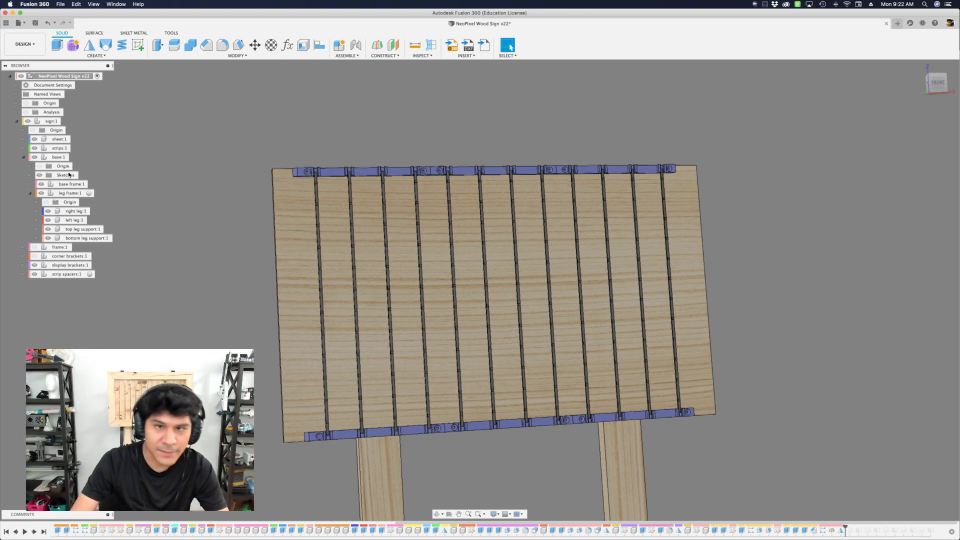
Show the frame again and advance the timeline to its end to lay the wood parts out flat.
left_click(34, 255)
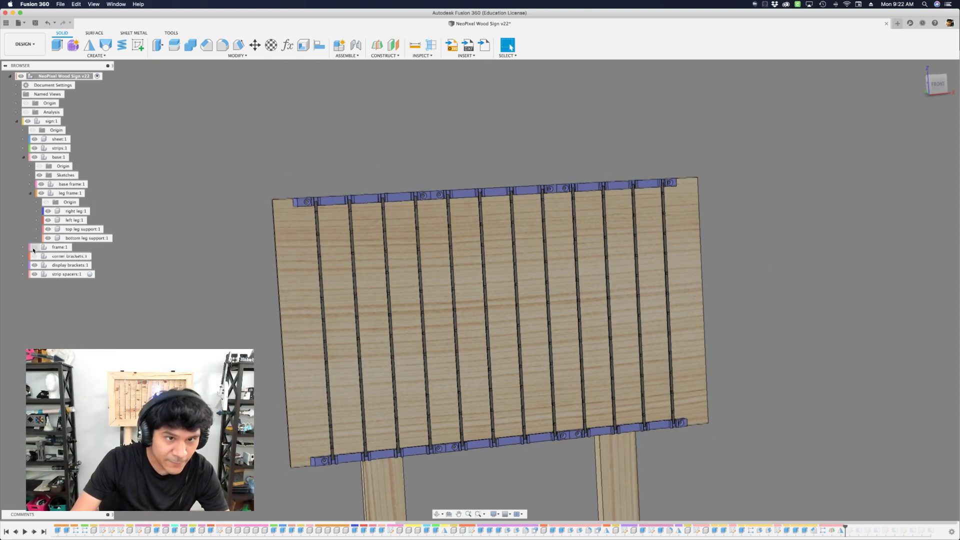
left_click(34, 248)
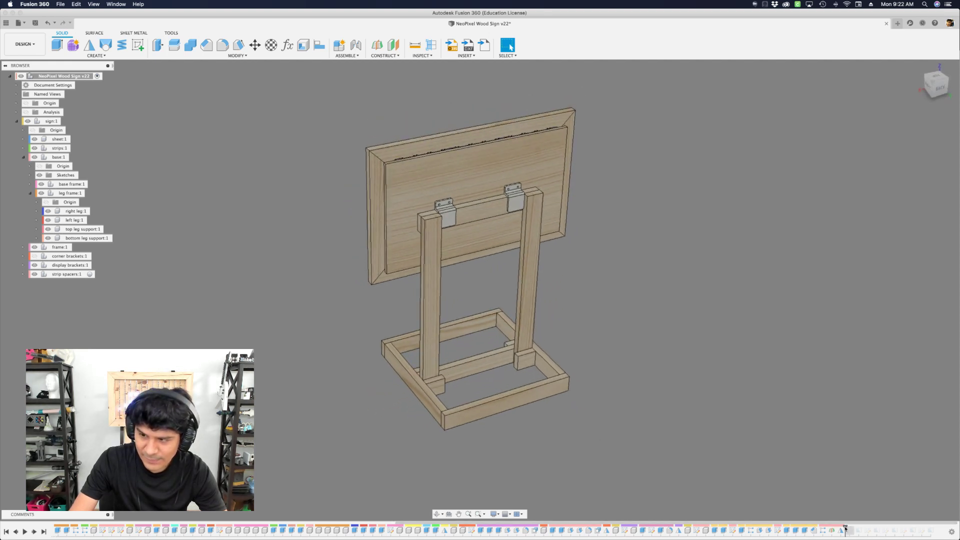
left_click_drag(849, 531, 936, 529)
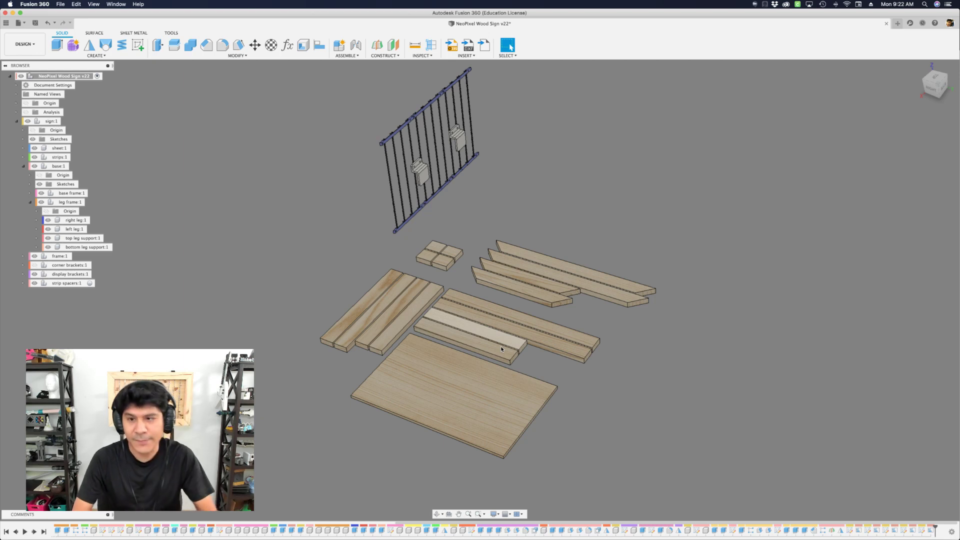
Examine the flat layout of the frame boards, base and leg pieces, small blocks and sheet.
scroll(359, 314, "up", 3)
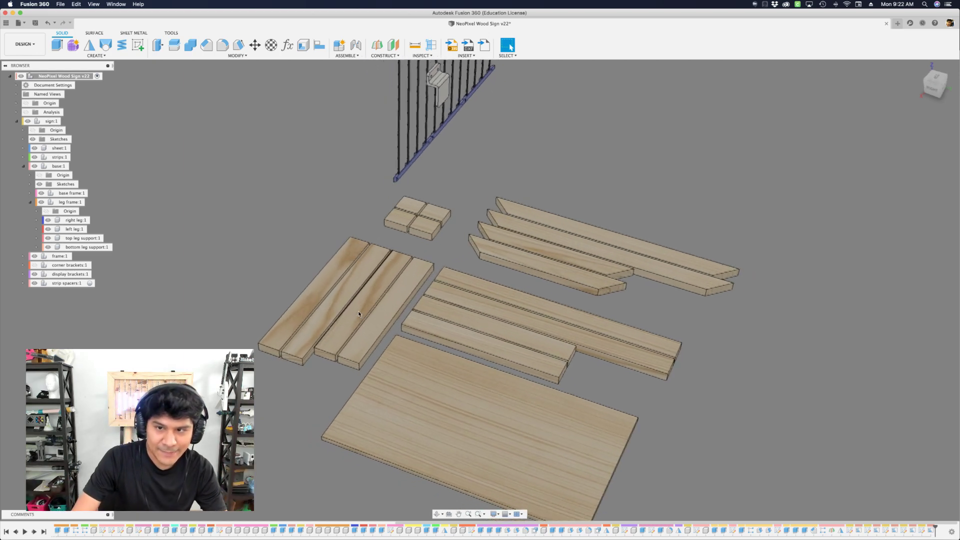
scroll(358, 314, "down", 3)
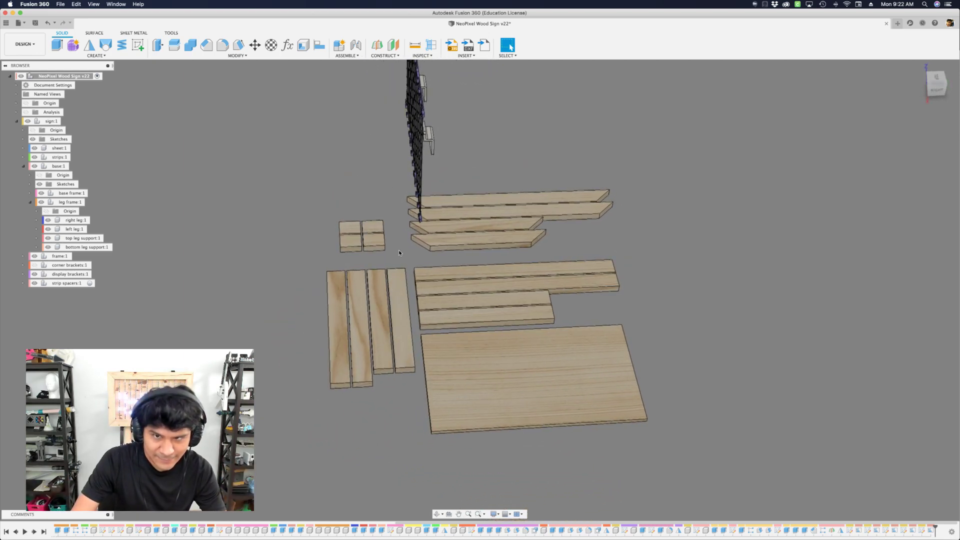
middle_click_drag(398, 250, 390, 241, "shift")
scroll(390, 241, "down", 3)
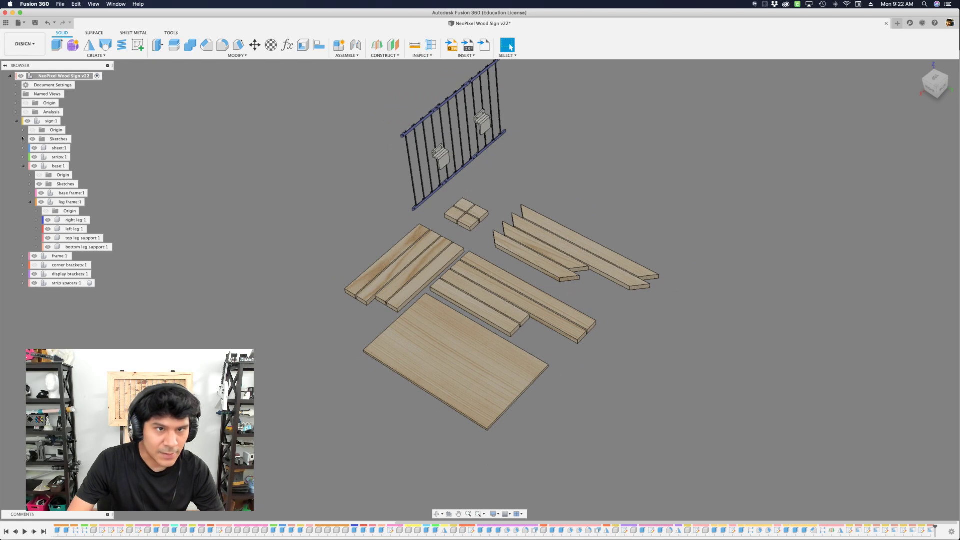
Hide the display brackets, strip spacers and LED strips so that only the flat wood parts are shown.
left_click(17, 121)
left_click(23, 123)
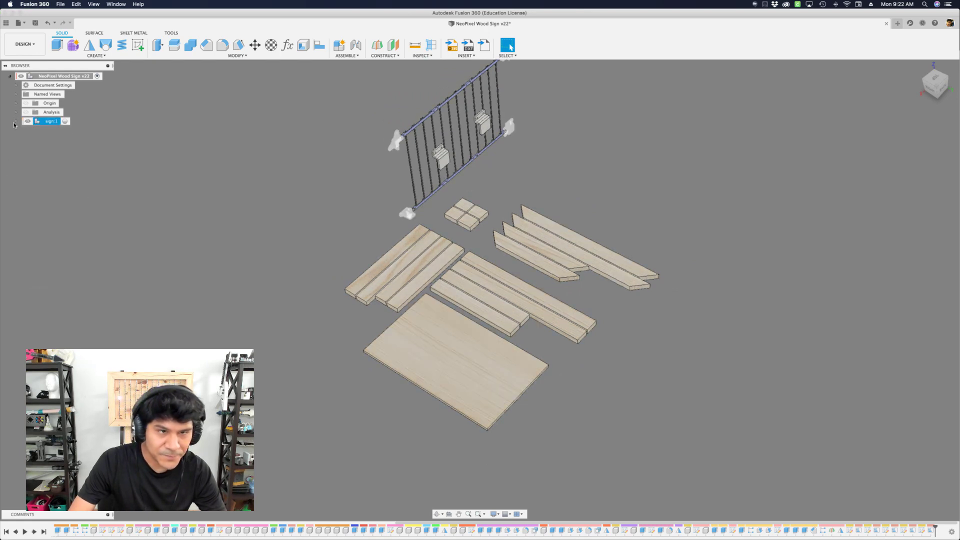
left_click(17, 121)
left_click(37, 257)
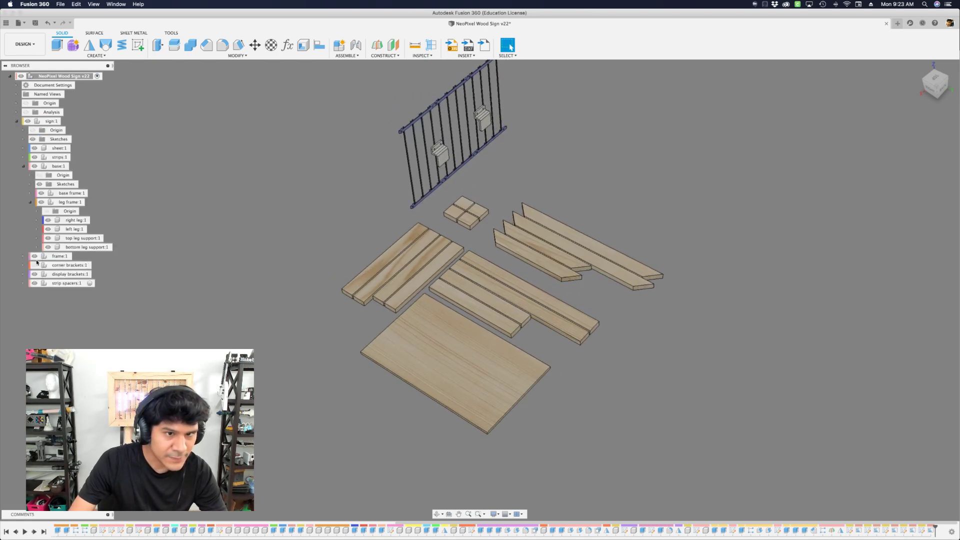
left_click(37, 283)
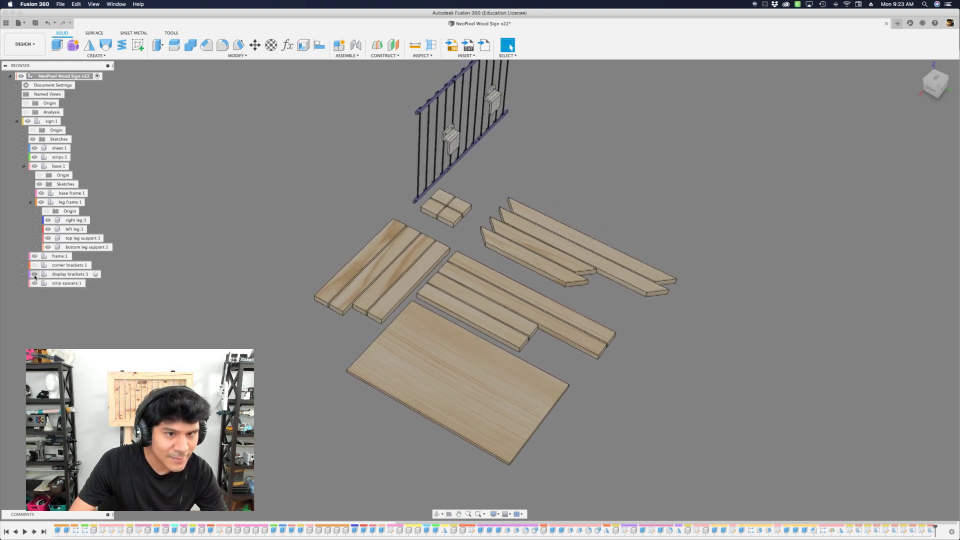
left_click(34, 274)
left_click(34, 283)
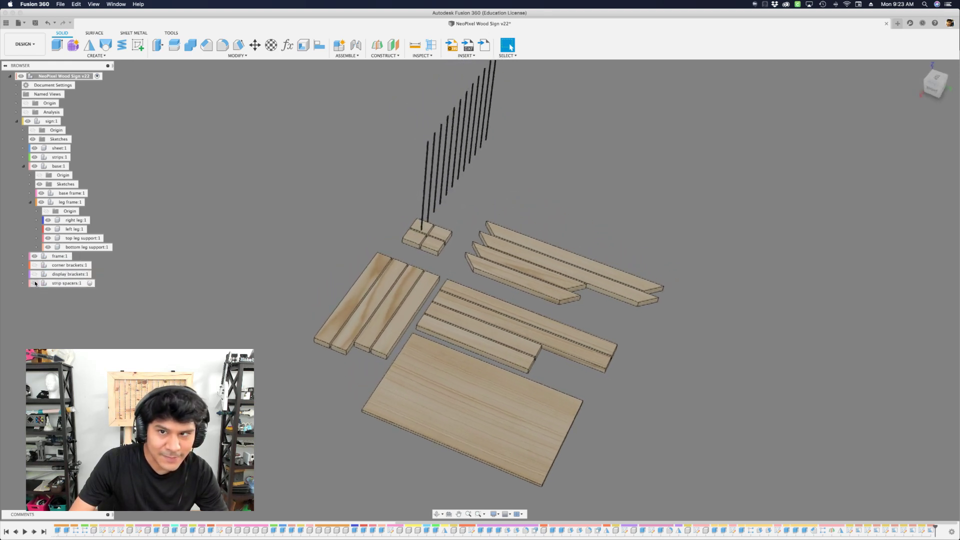
left_click(34, 157)
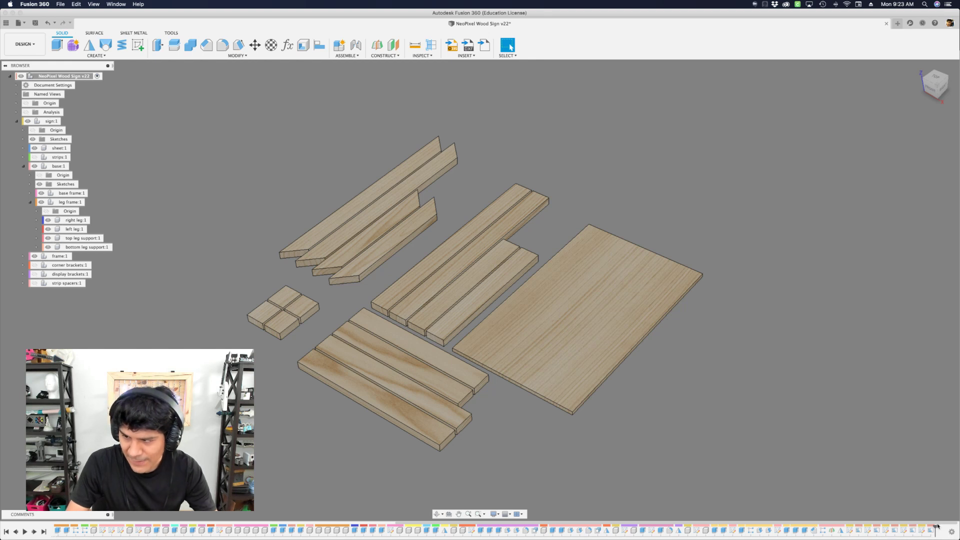
Roll the timeline back to the assembled sign and show its corner brackets, display brackets, strip spacers and LED strips.
left_click_drag(925, 533, 838, 536)
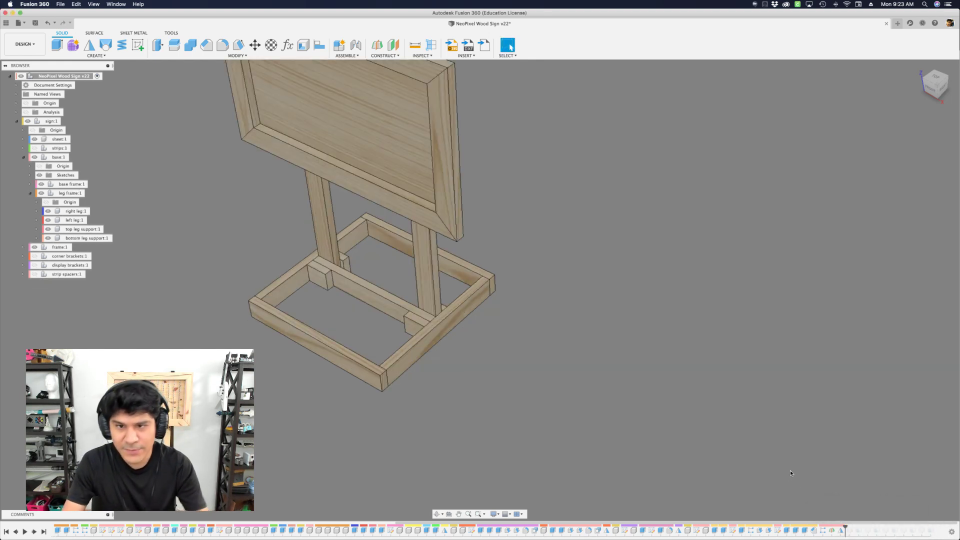
key("F6")
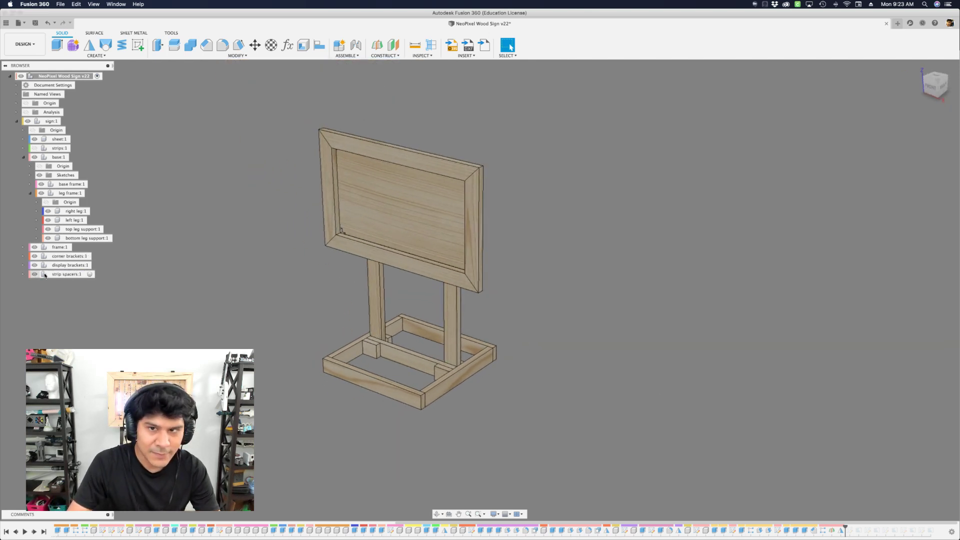
left_click(34, 148)
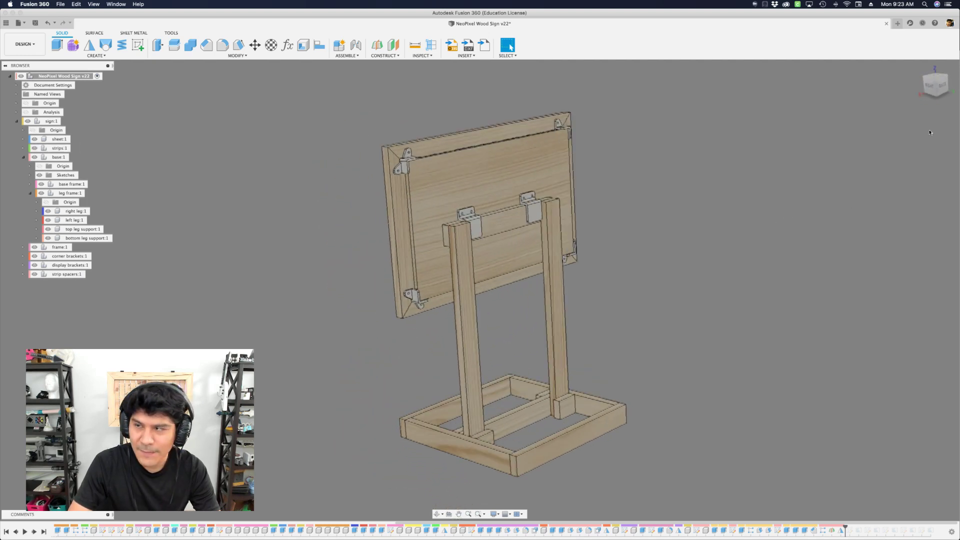
left_click(919, 63)
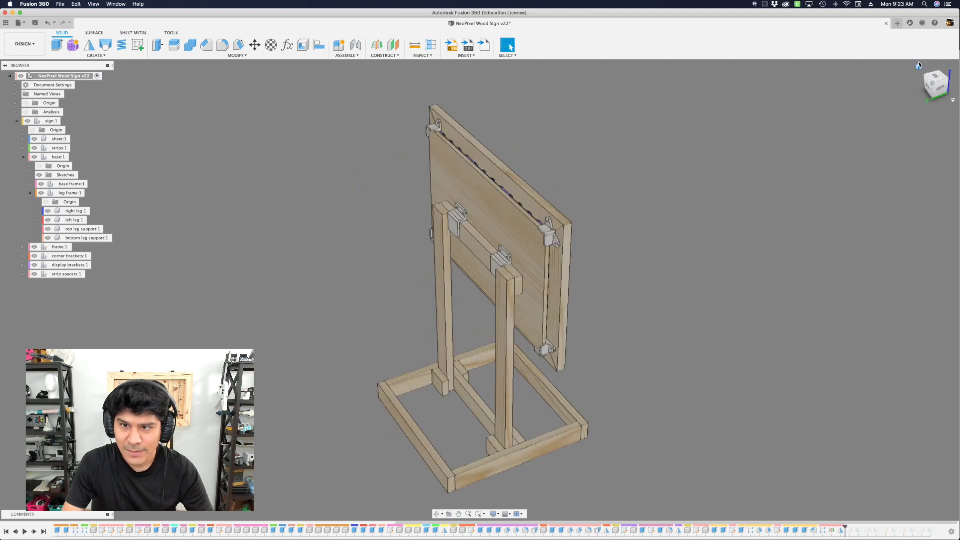
left_click(919, 64)
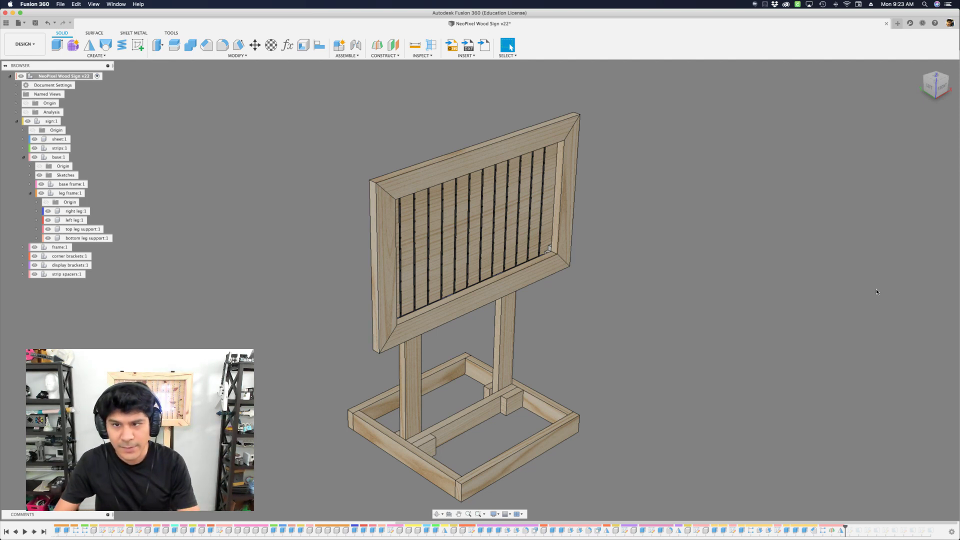
key("super+Tab")
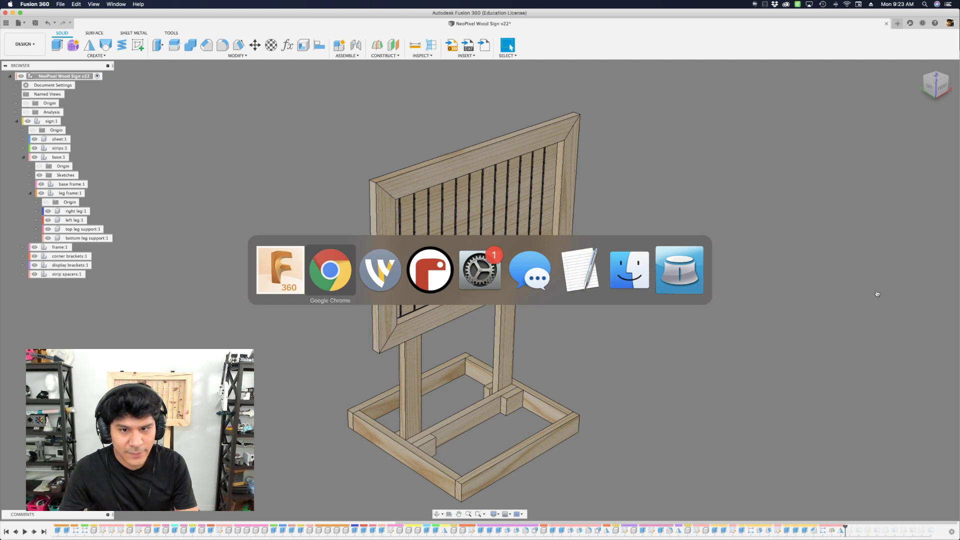
key("Escape")
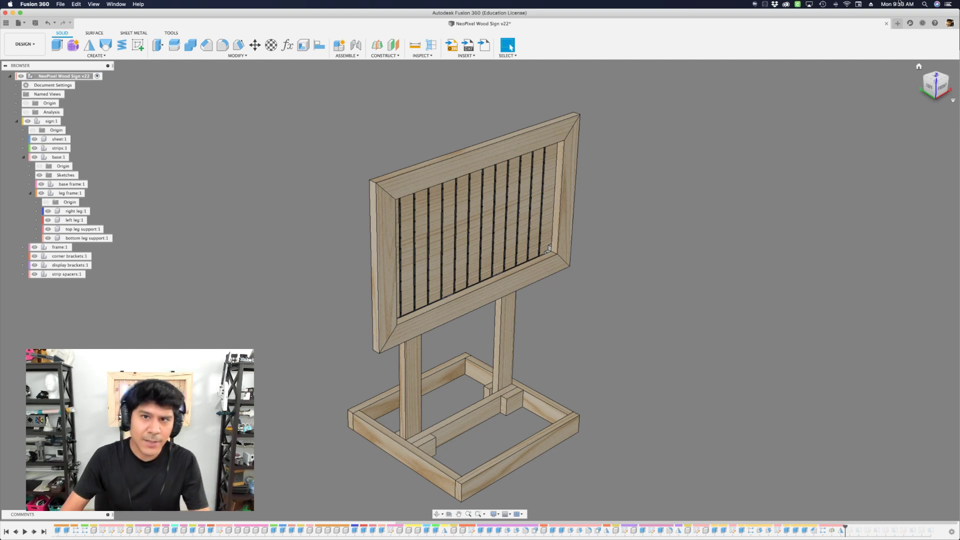
key("super+Tab")
key("super+Tab")
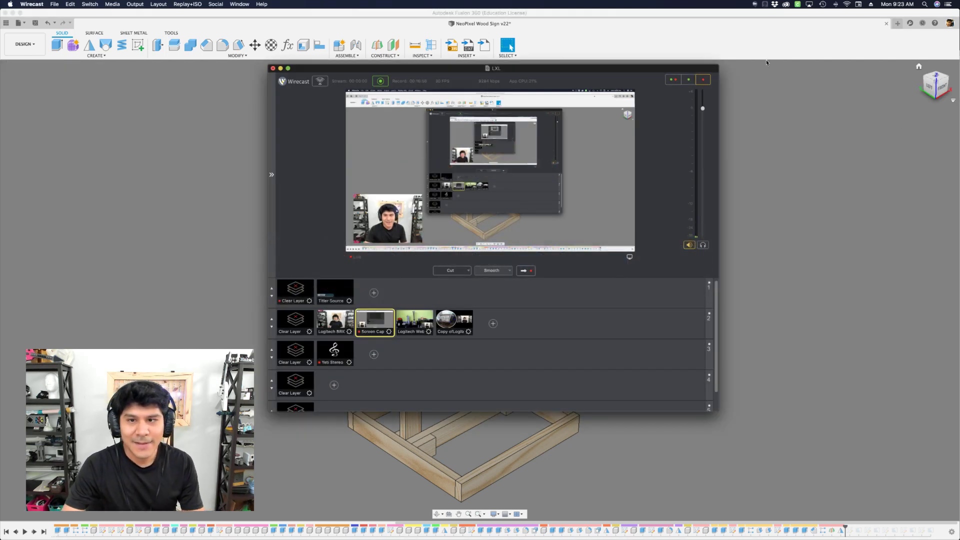